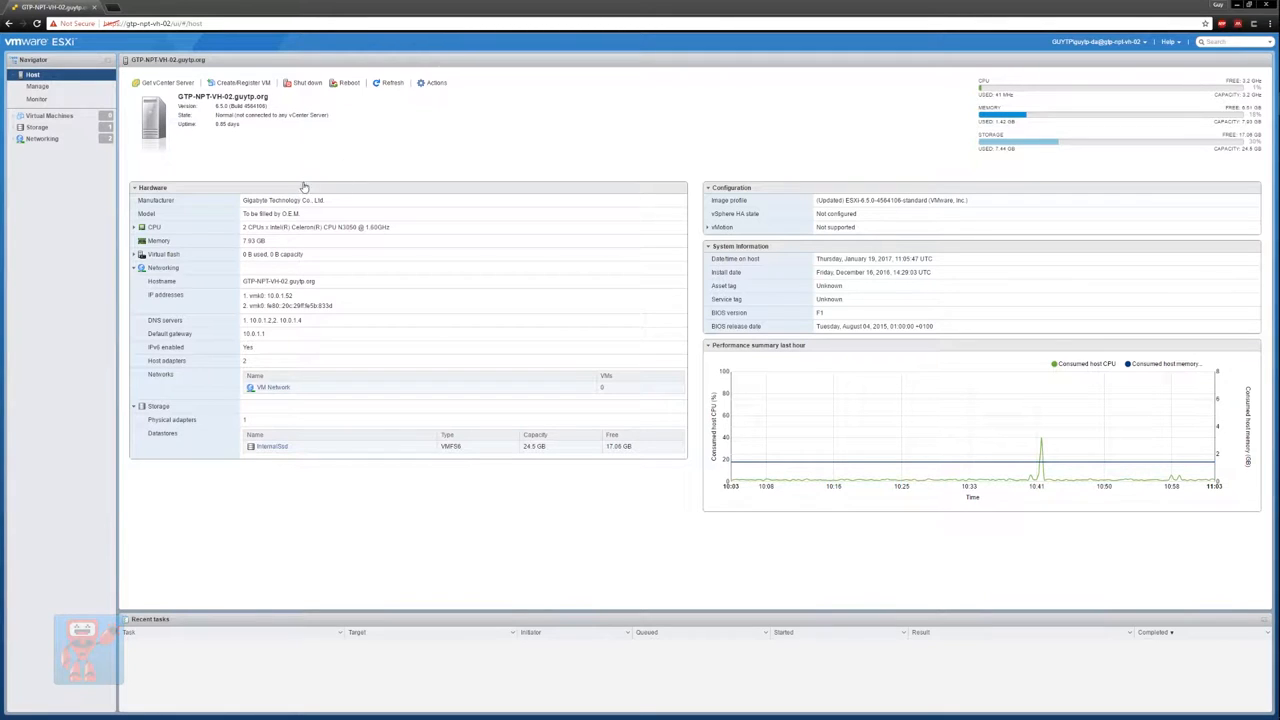
Add standard virtual switch vSwitch1 in Networking with Uplink 1 set to vmnic1.
click(55, 143)
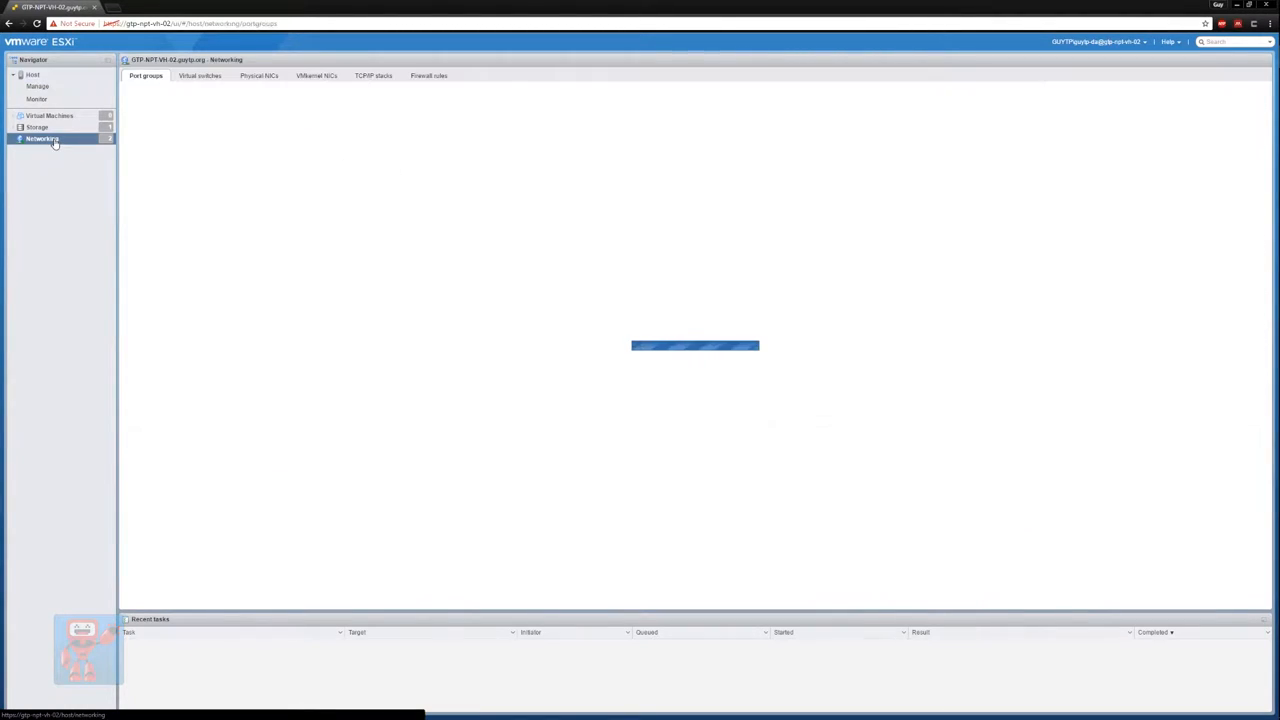
click(196, 79)
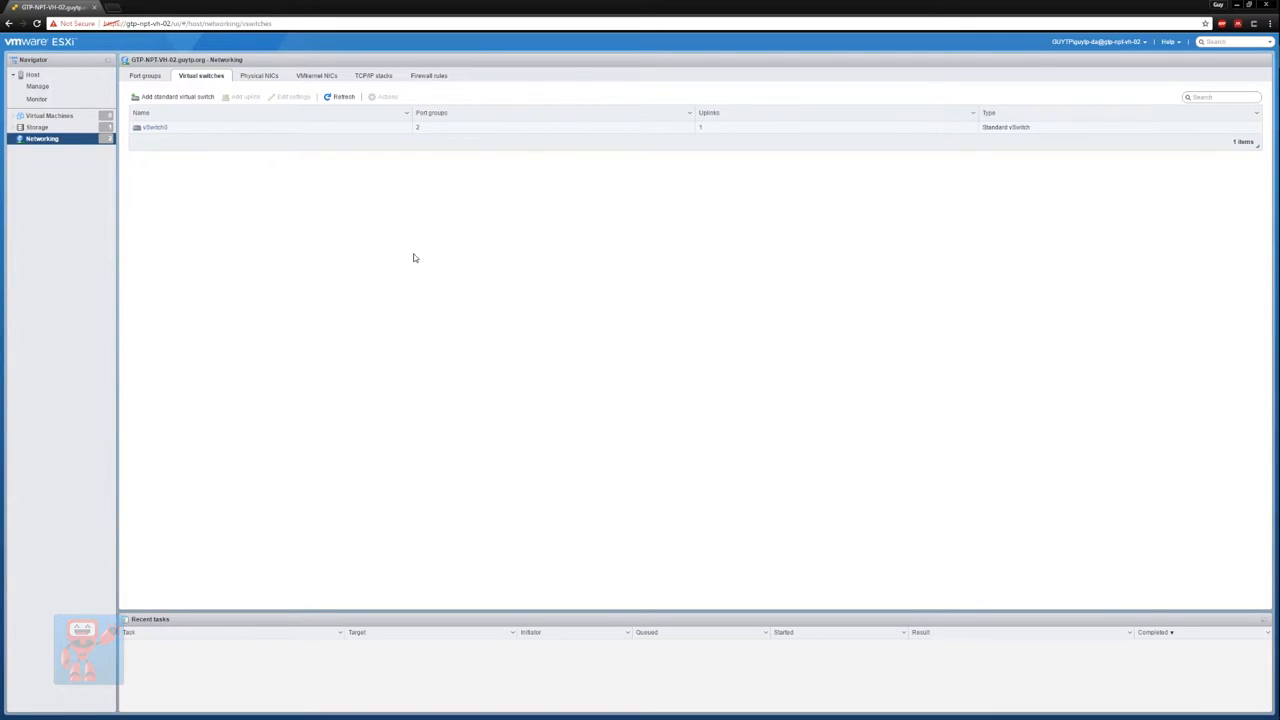
click(197, 96)
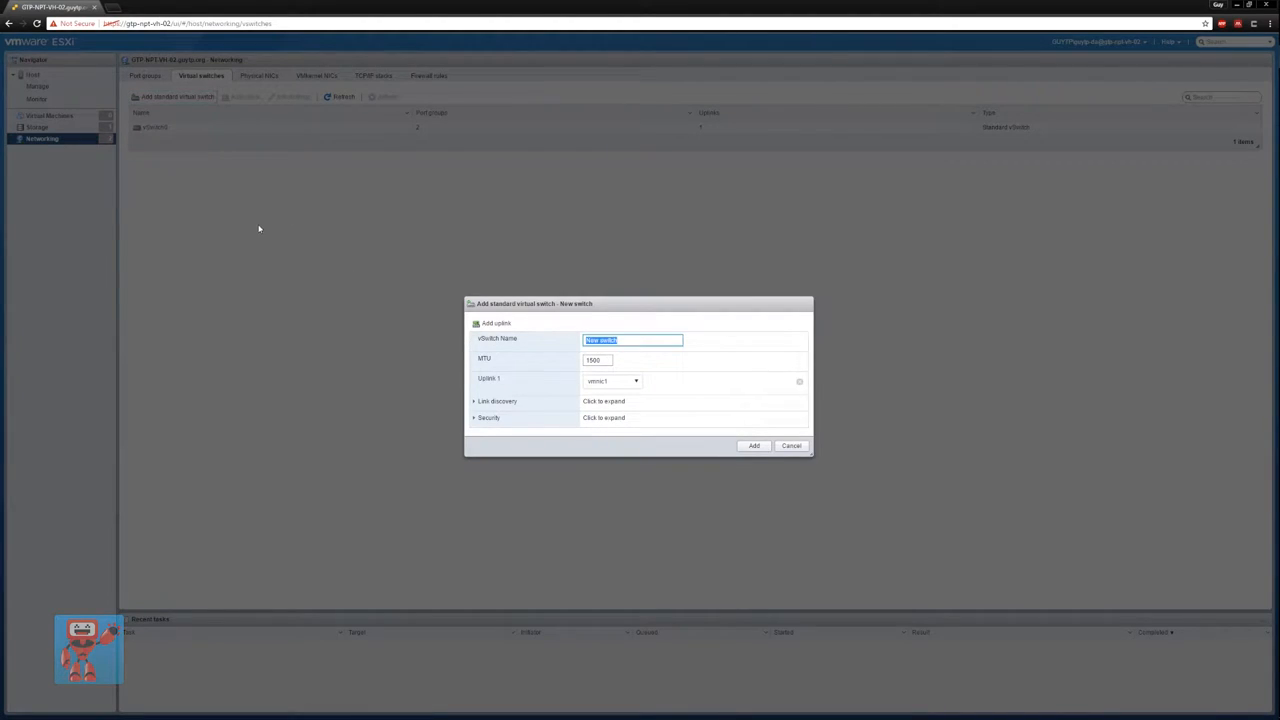
text(vSwitch1)
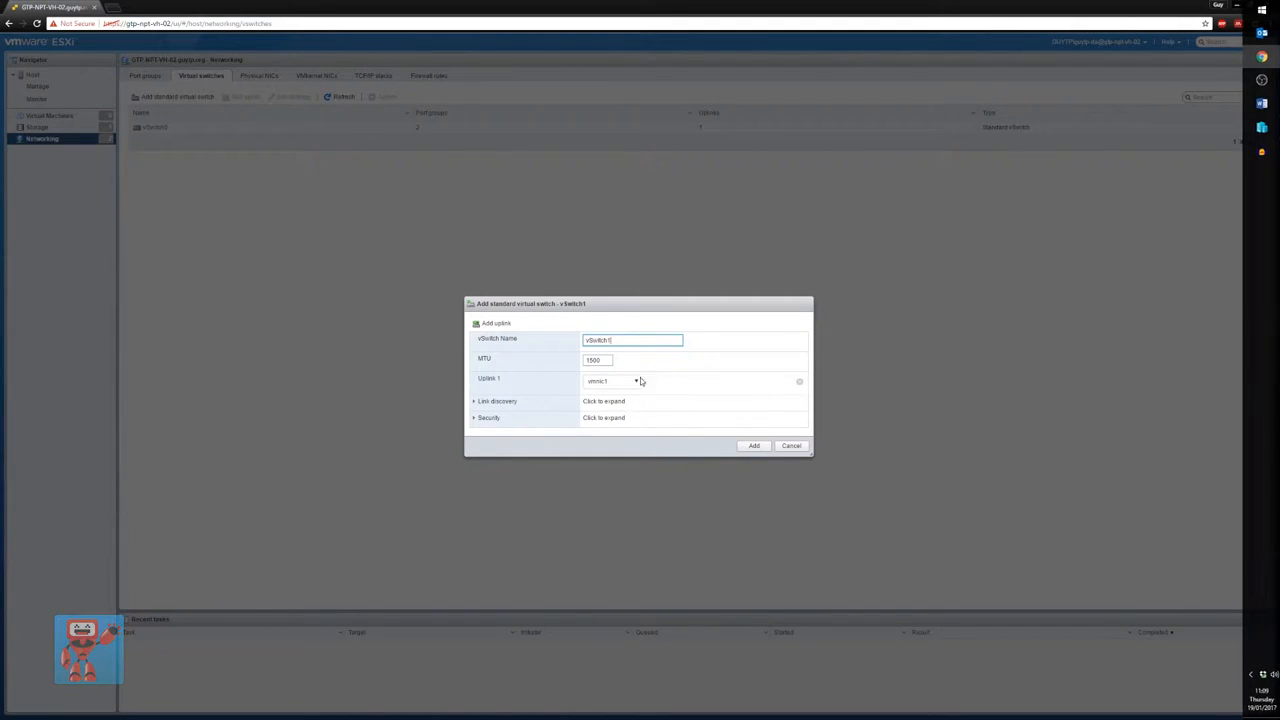
click(630, 381)
click(608, 396)
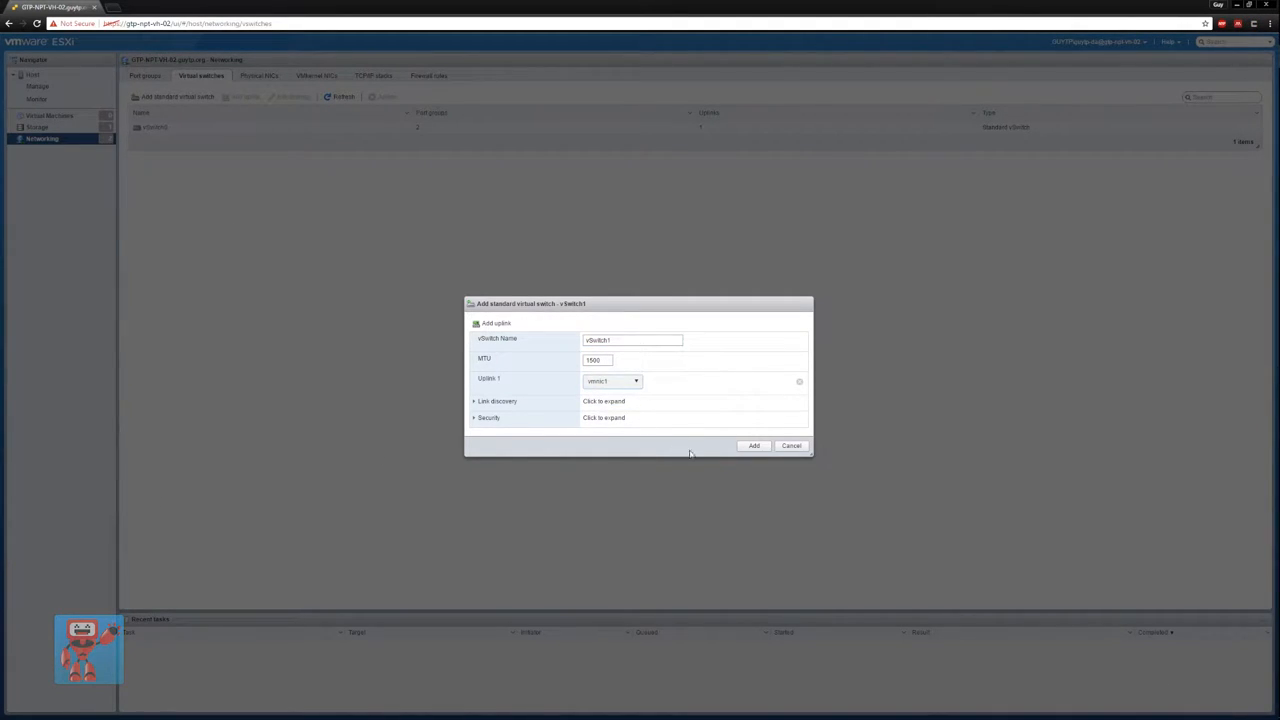
click(758, 447)
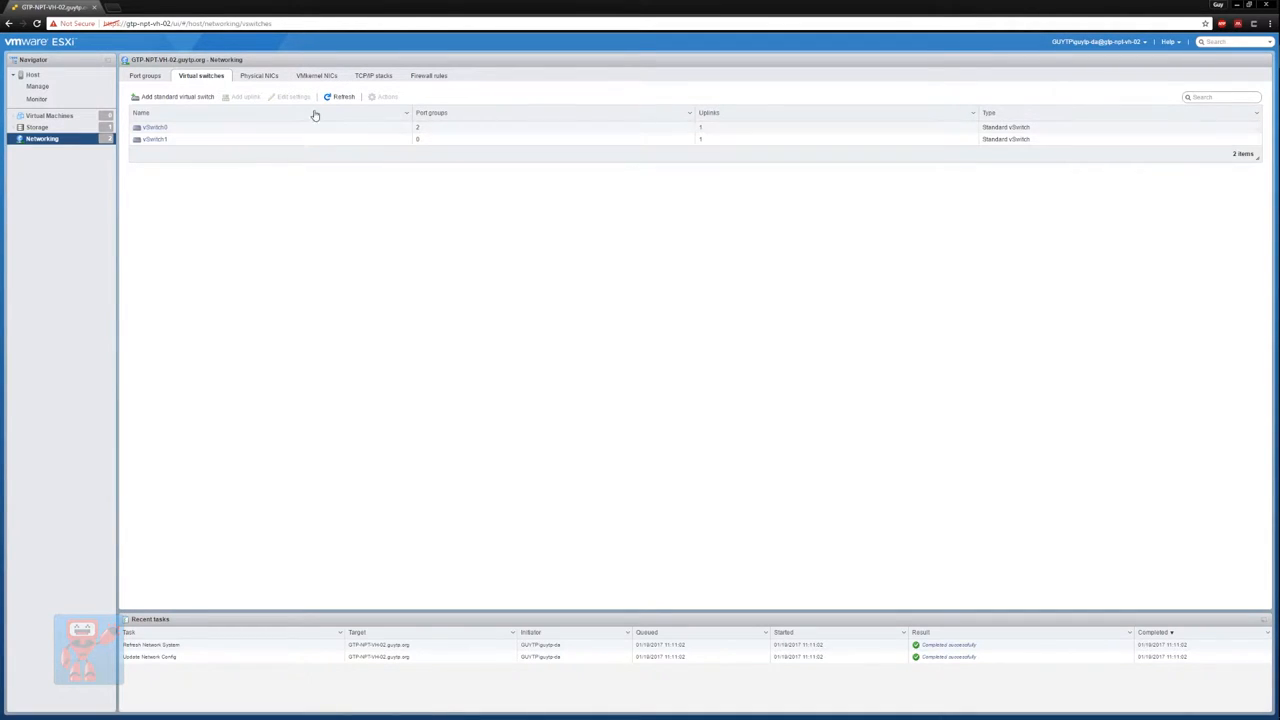
Add a VMkernel NIC on new port group iSCSI1, VLAN 2, static IPv4 192.168.1.52/255.255.255.0.
click(330, 78)
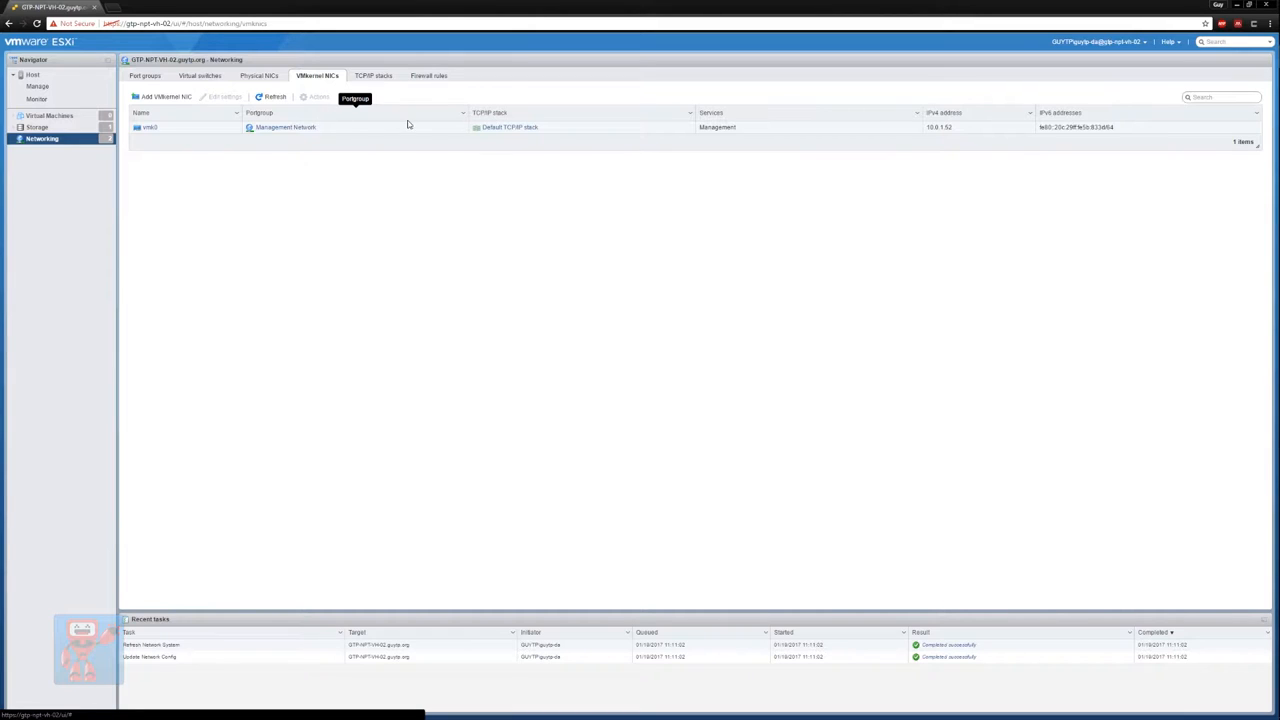
click(164, 97)
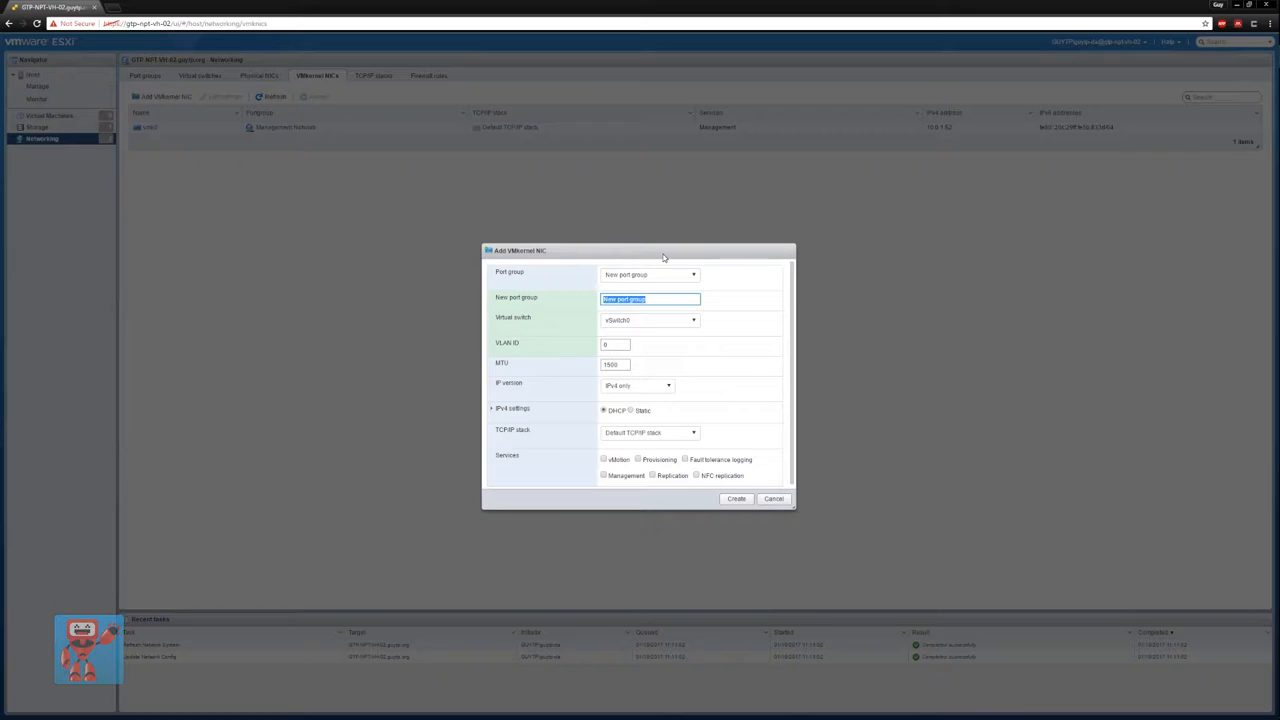
text(iSCSI1)
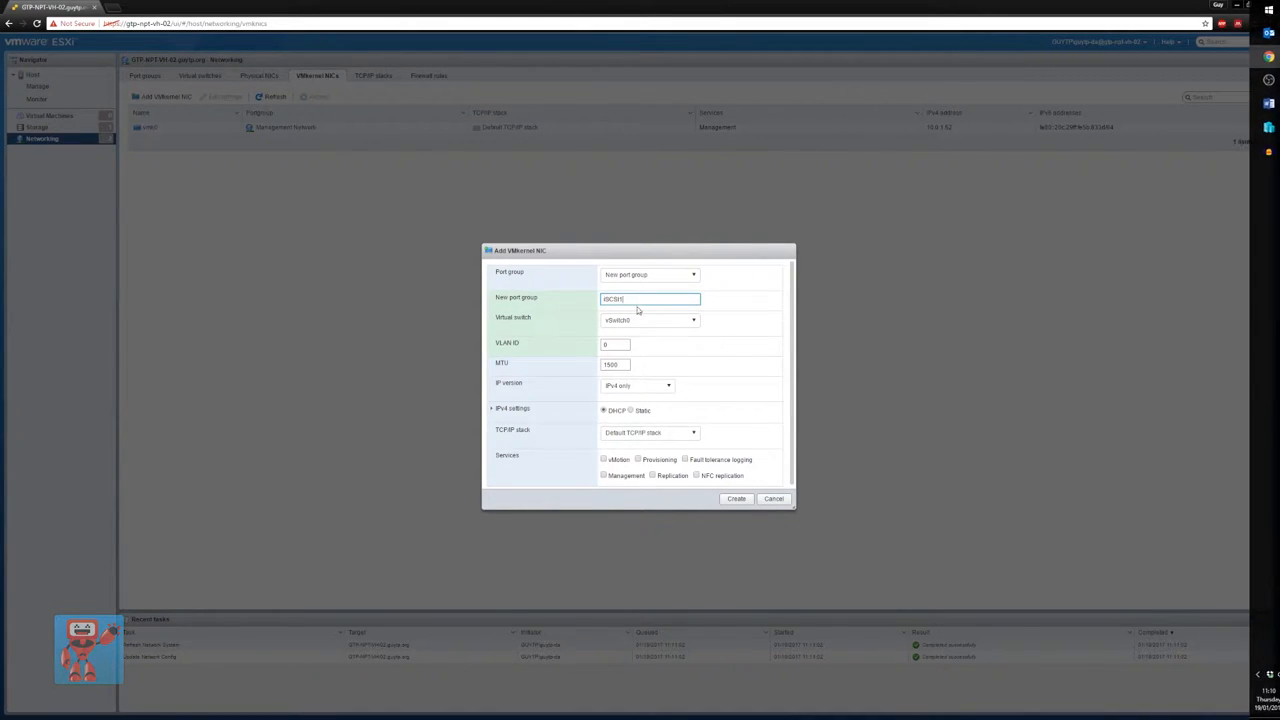
click(613, 345)
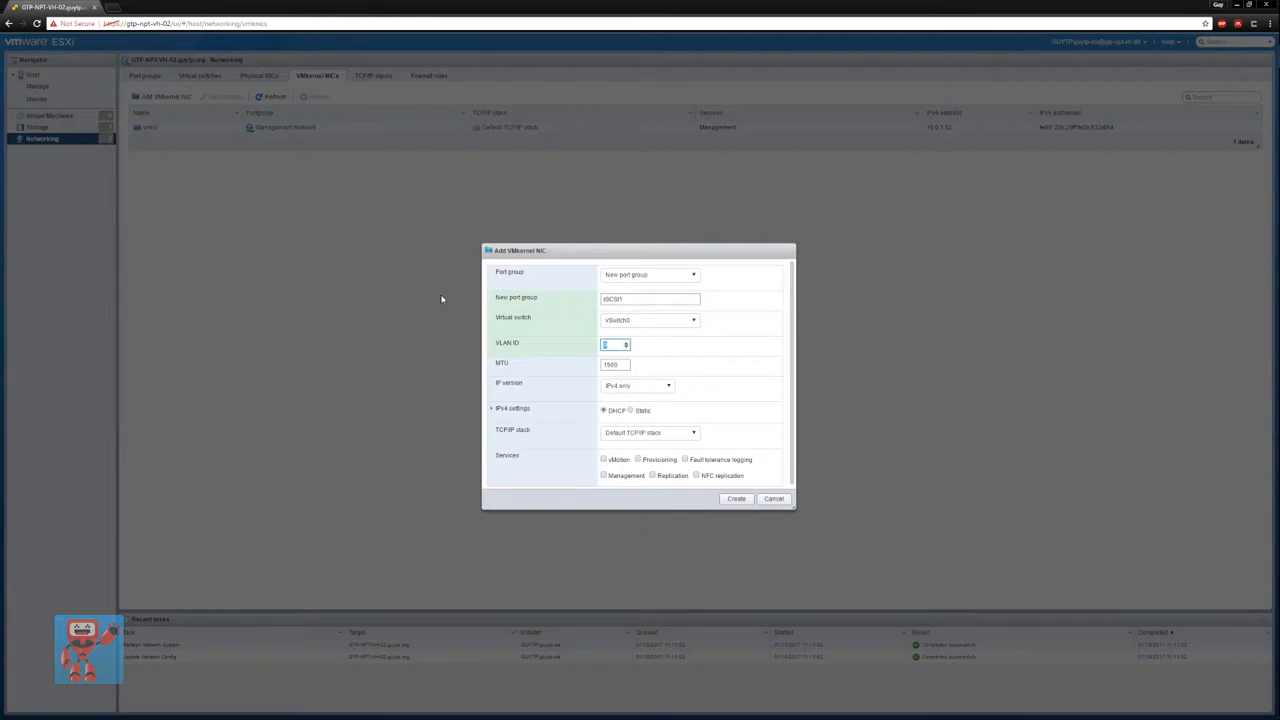
text(2)
click(498, 410)
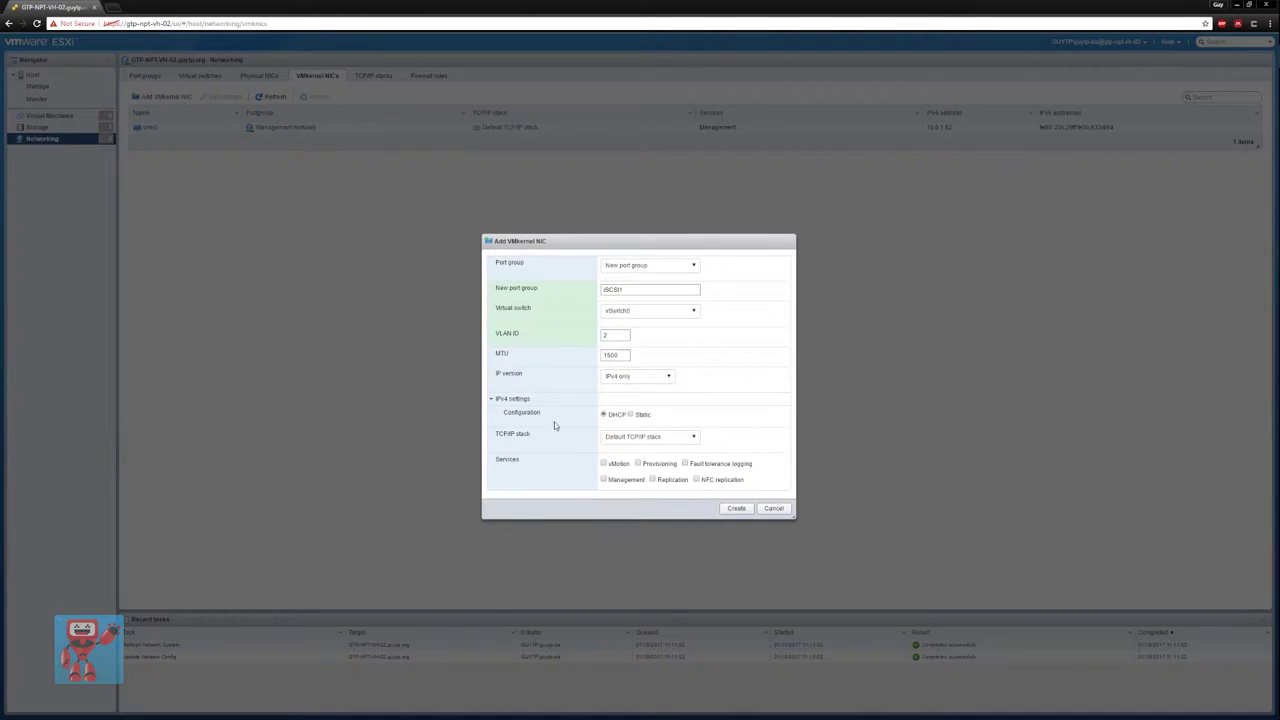
click(631, 414)
click(604, 435)
text(192.168.1.5)
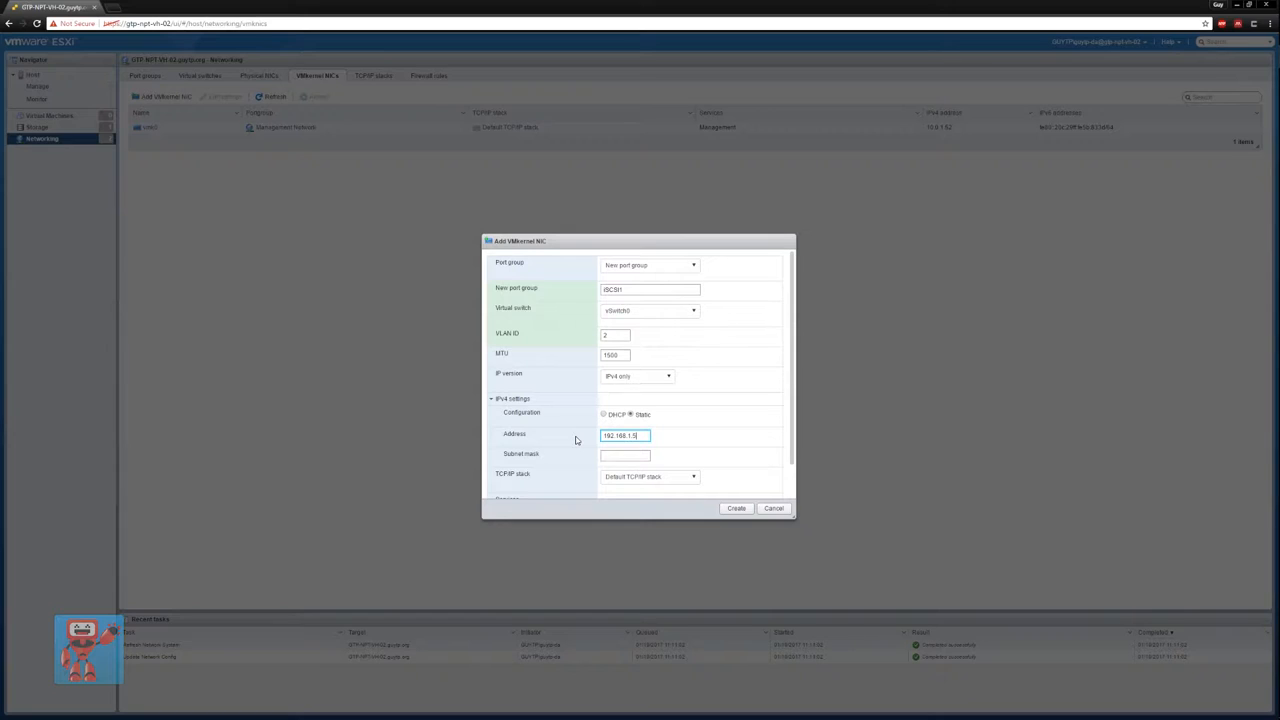
text(2)
click(603, 458)
text(255.255.0)
scroll(569, 449, down, 1)
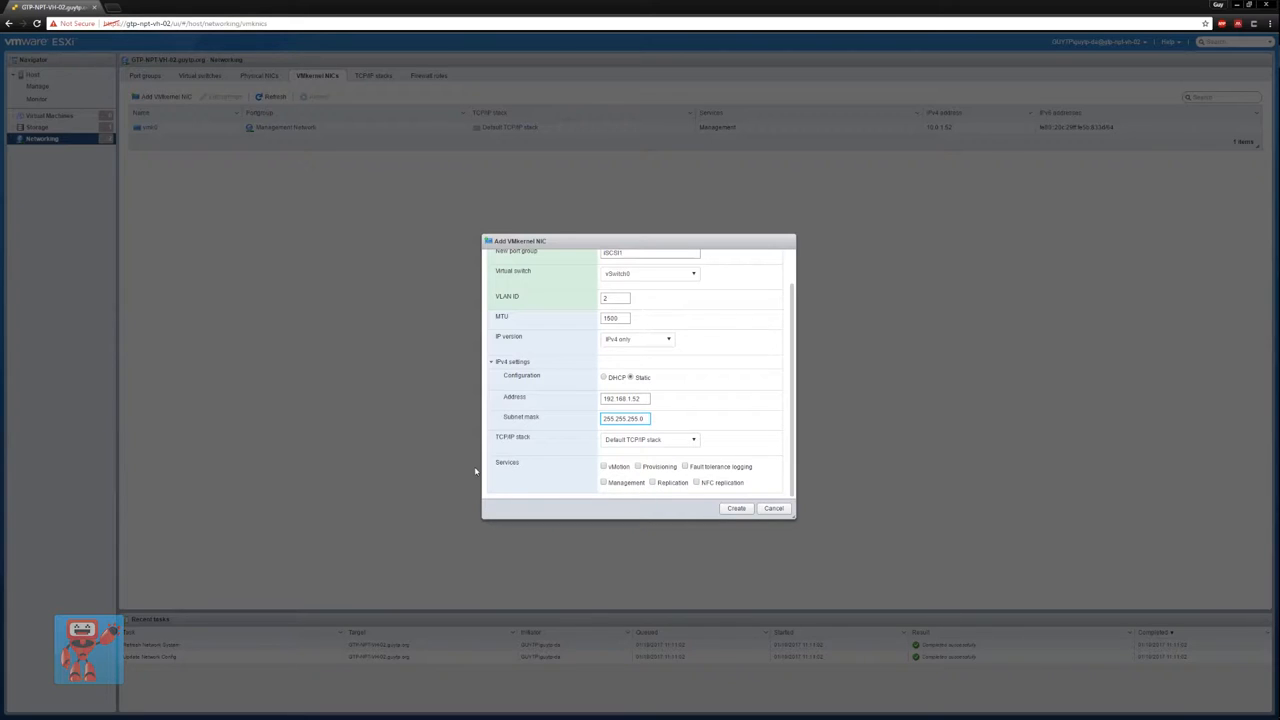
scroll(750, 410, up, 2)
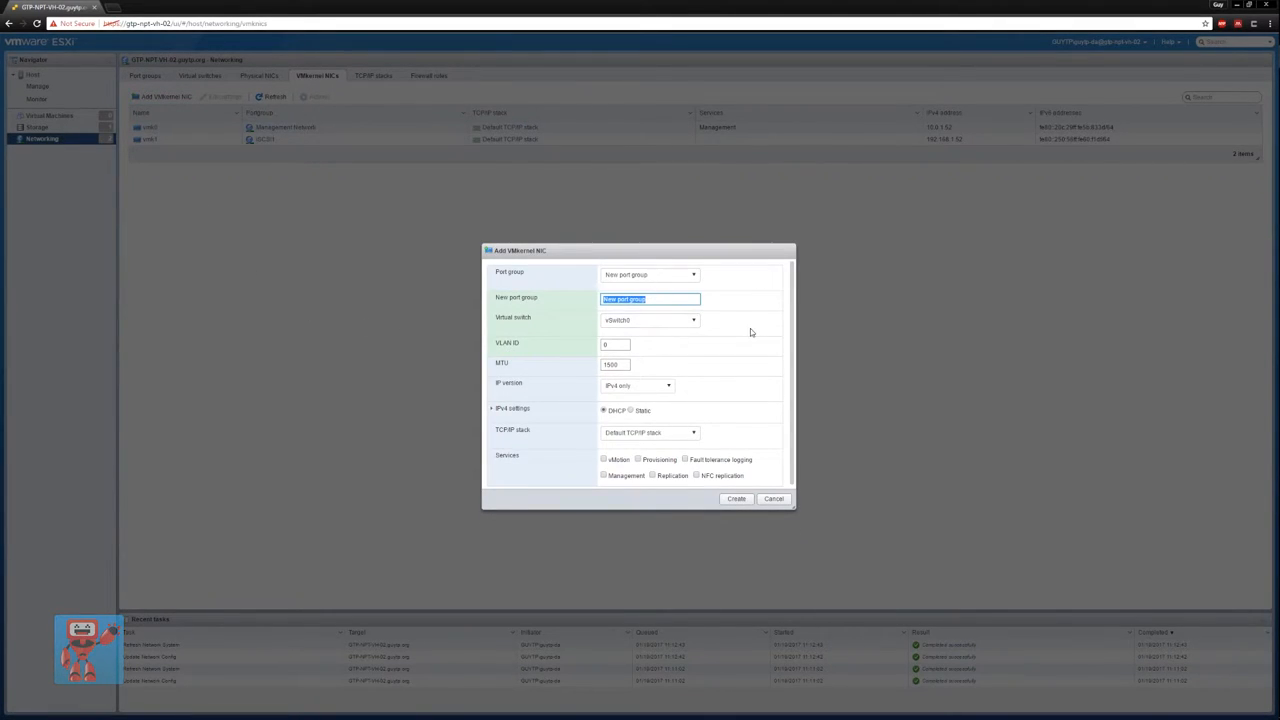
text(iSCSI2)
Complete VMkernel NIC vmk2 on port group iSCSI2, VLAN 2, static IPv4 192.168.2.52.
key(Tab)
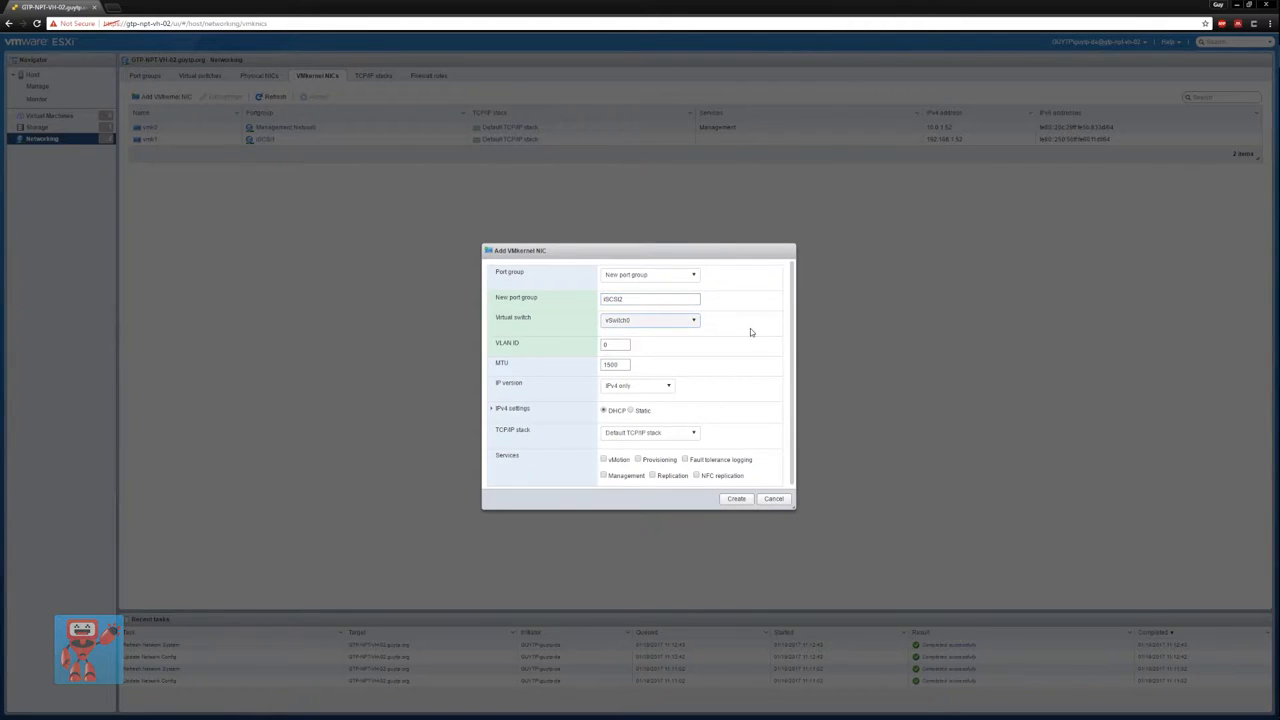
key(Tab)
text(2)
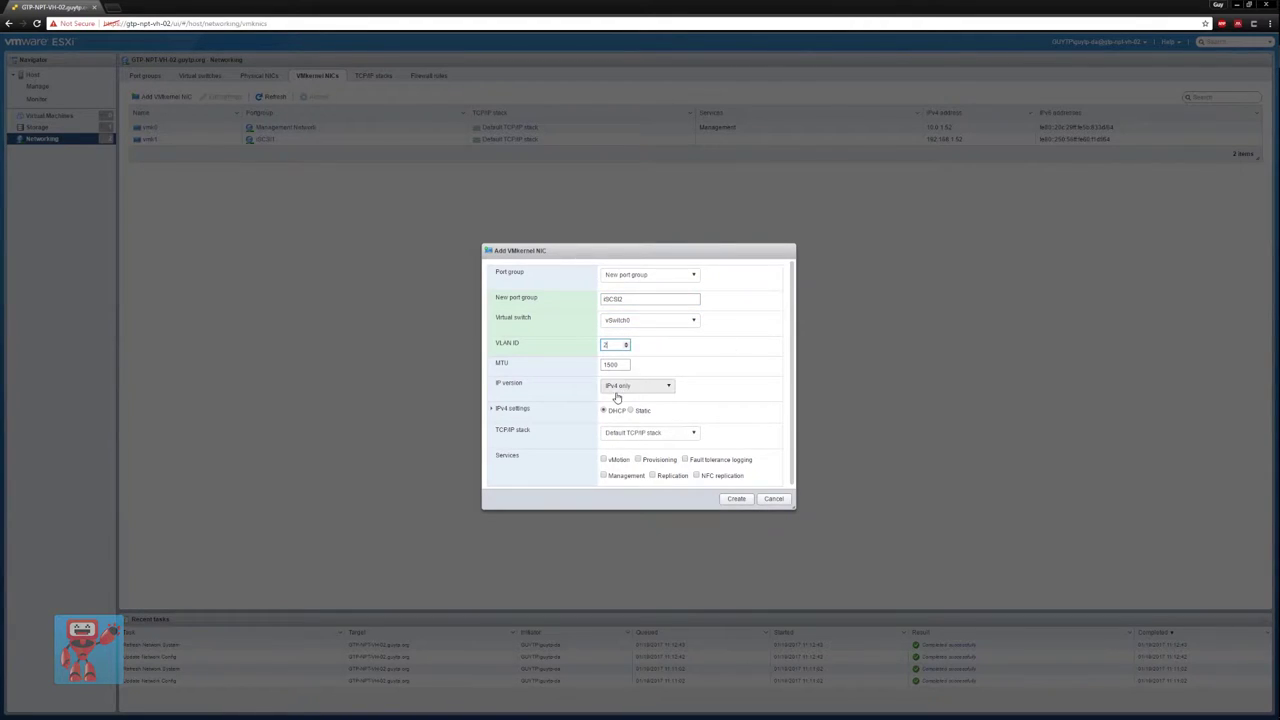
click(624, 407)
click(636, 415)
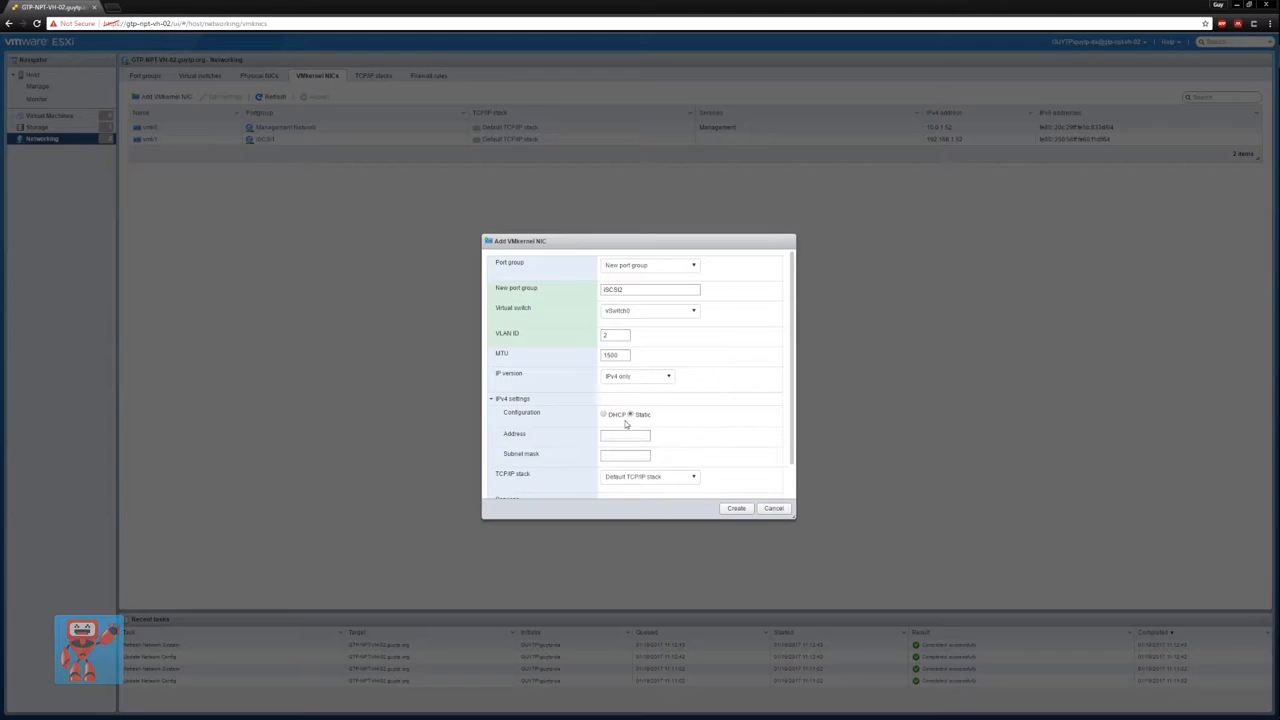
click(607, 437)
text(192.168)
text(.2)
key(Tab)
text(25)
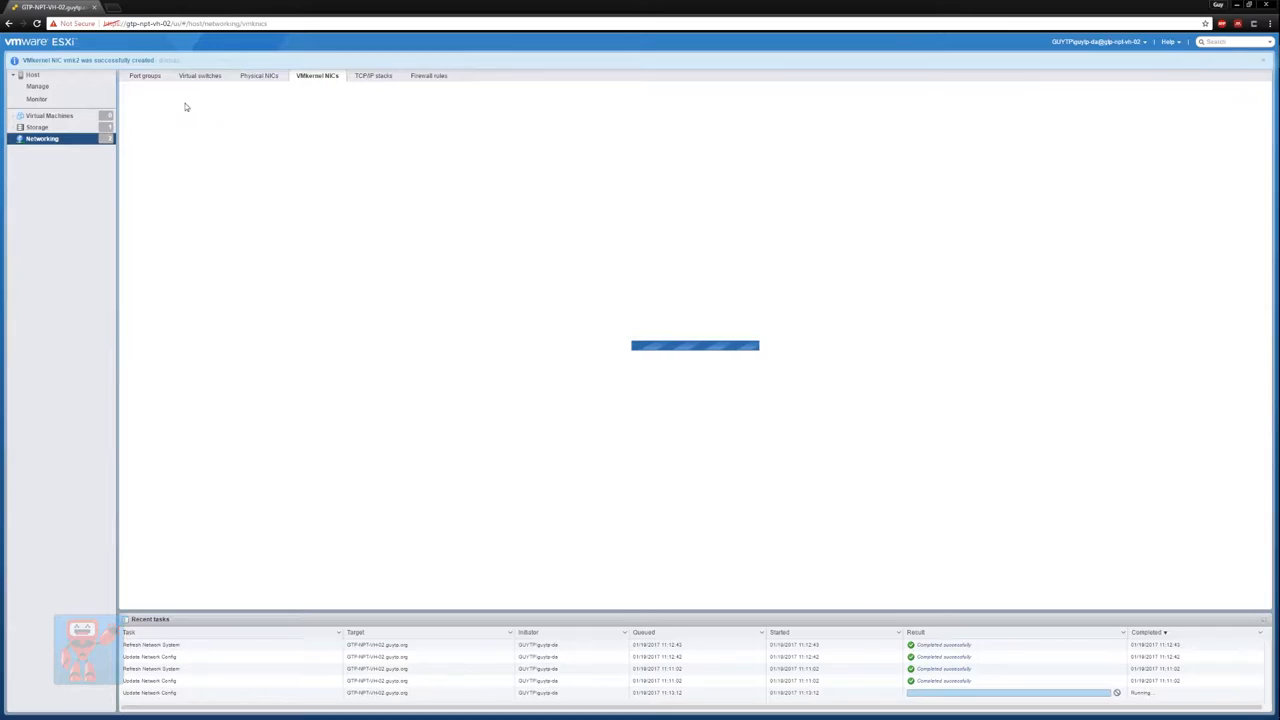
Add VMkernel NIC vmk3 on new port group iSCSI3 on vSwitch1, VLAN 2, static 192.168.3.52.
click(165, 97)
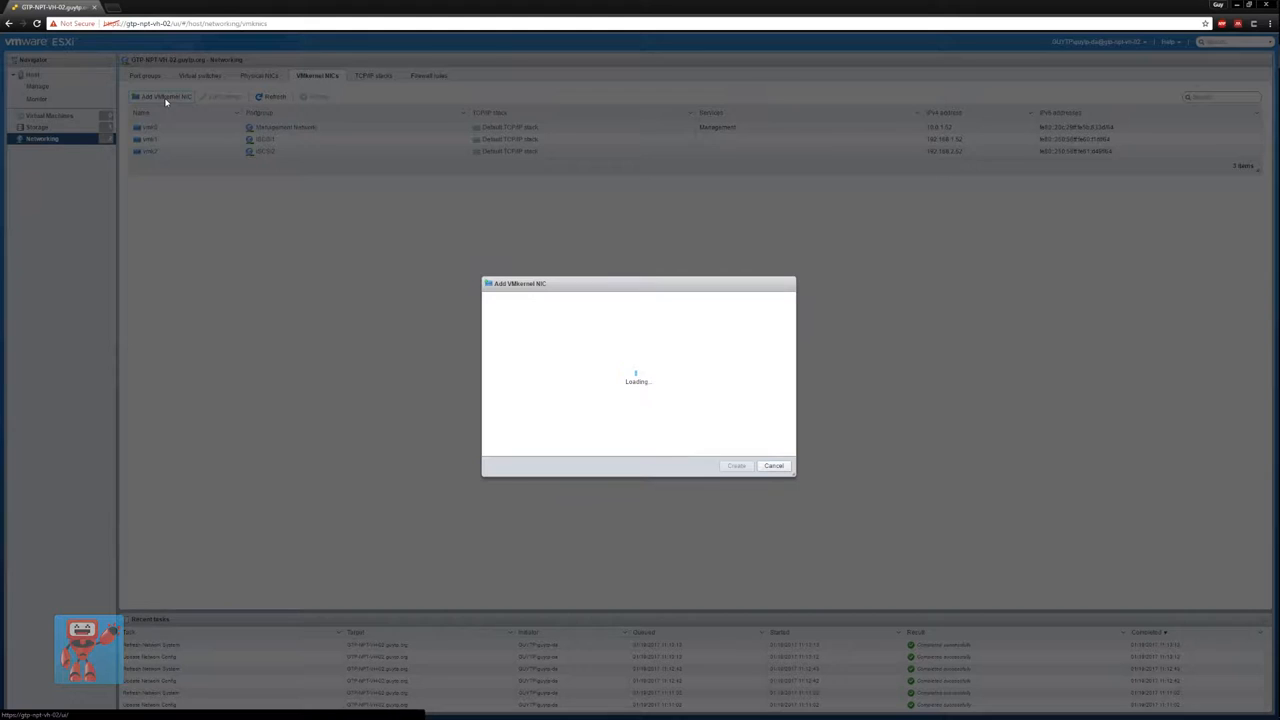
triple_click(665, 298)
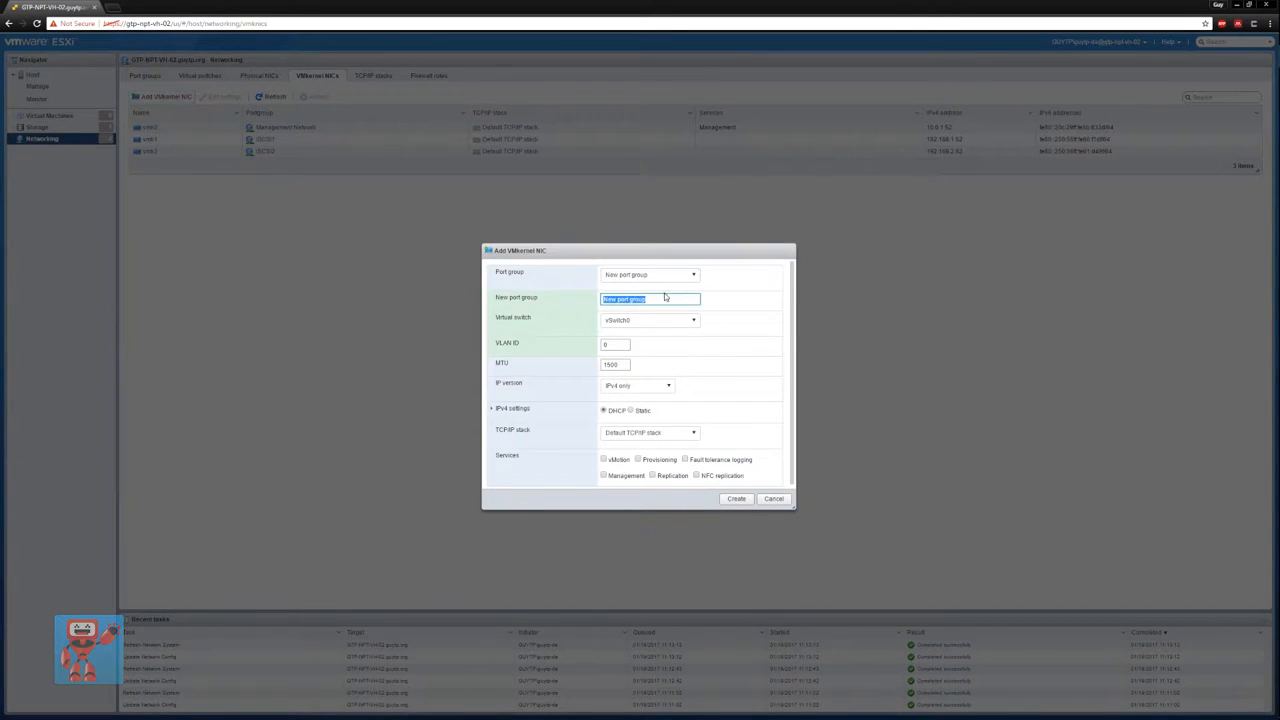
text(iSCSI3)
click(630, 318)
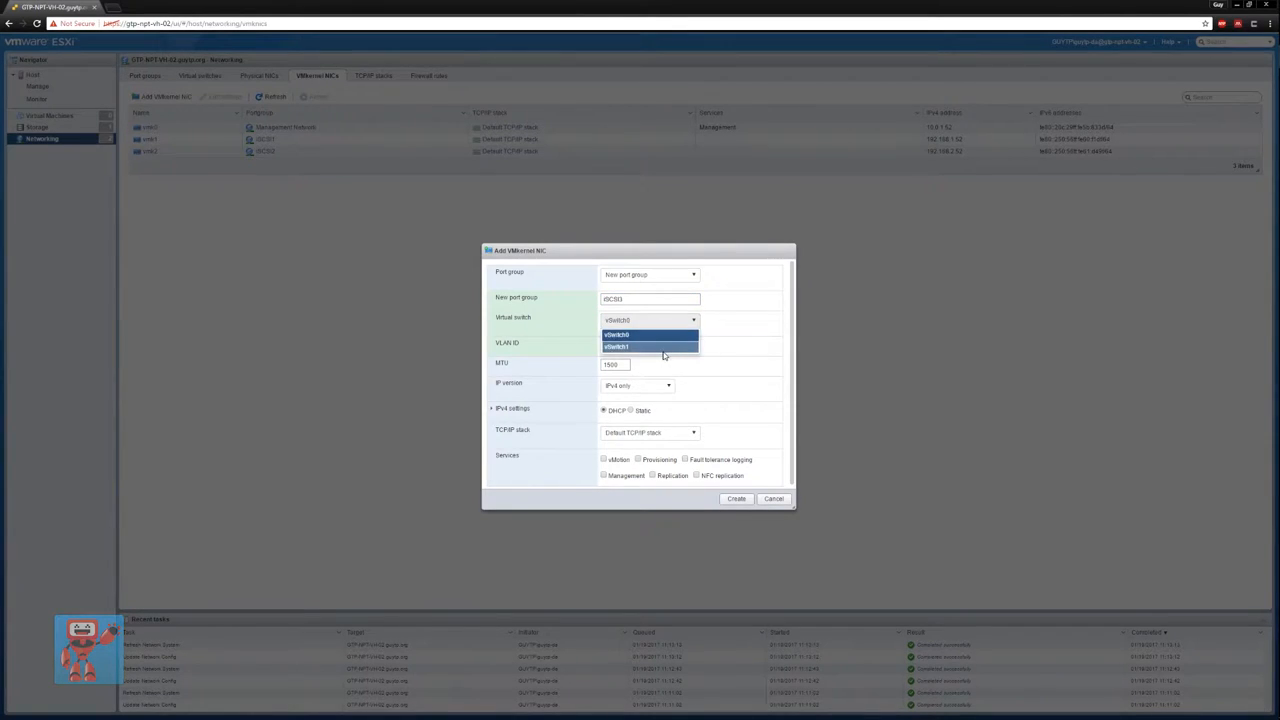
click(663, 348)
double_click(619, 347)
text(2)
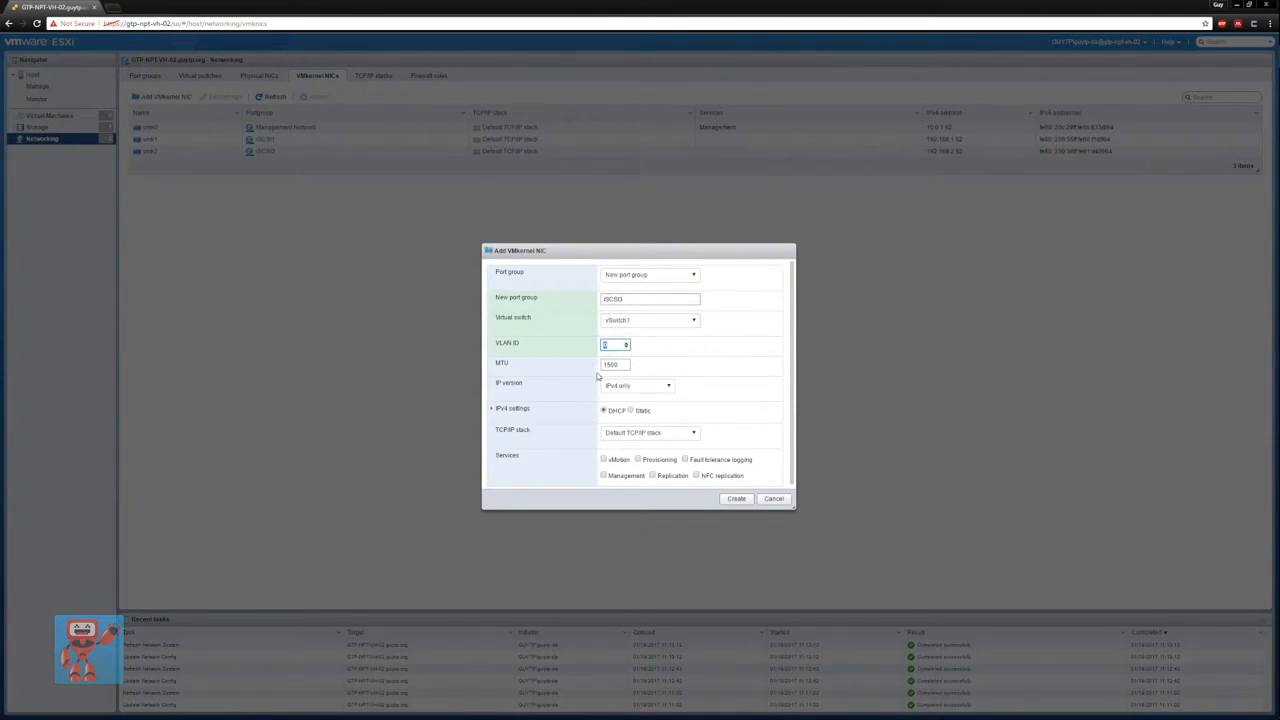
click(511, 410)
click(635, 415)
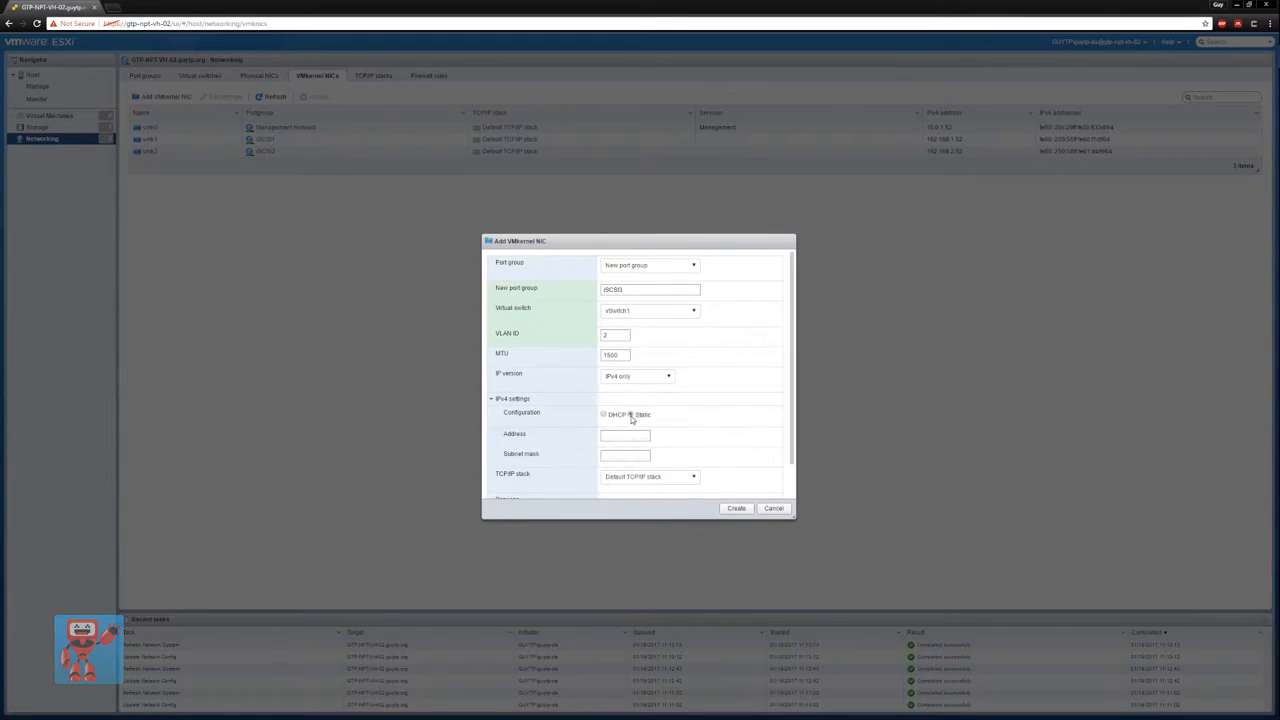
text(192.168.3.52)
key(Tab)
text(255.255.255.0)
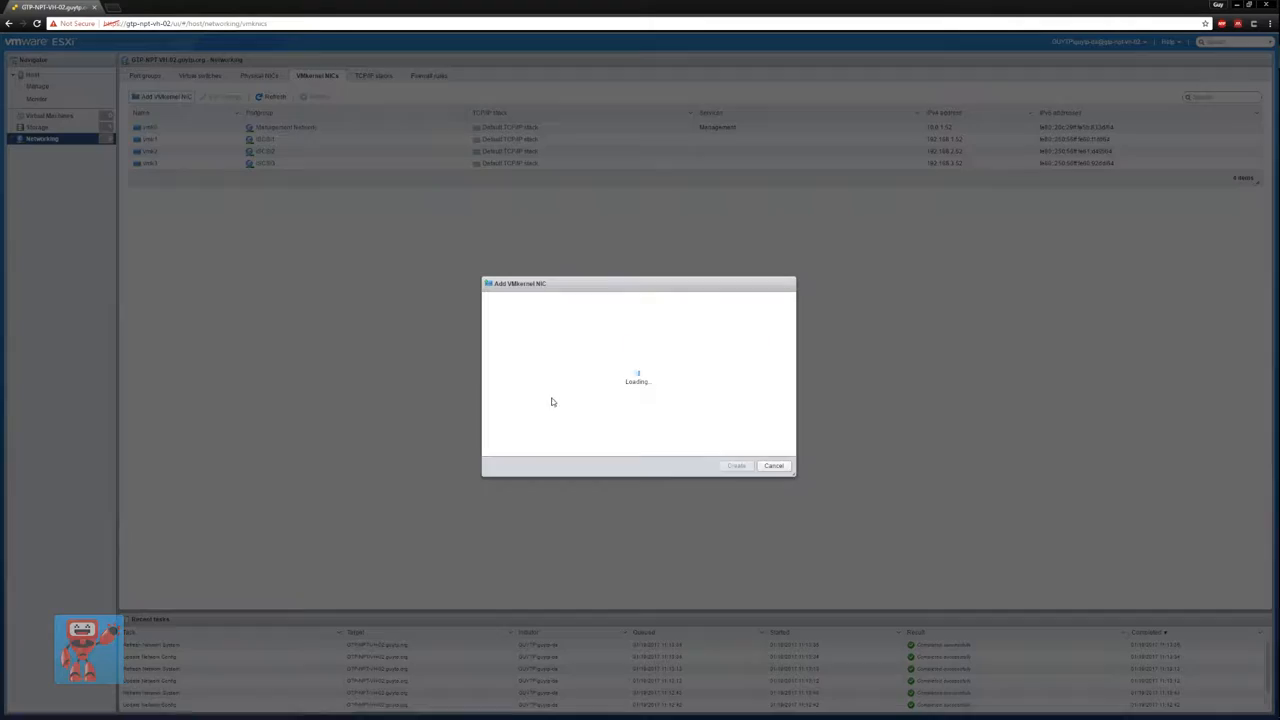
text(iSCSI)
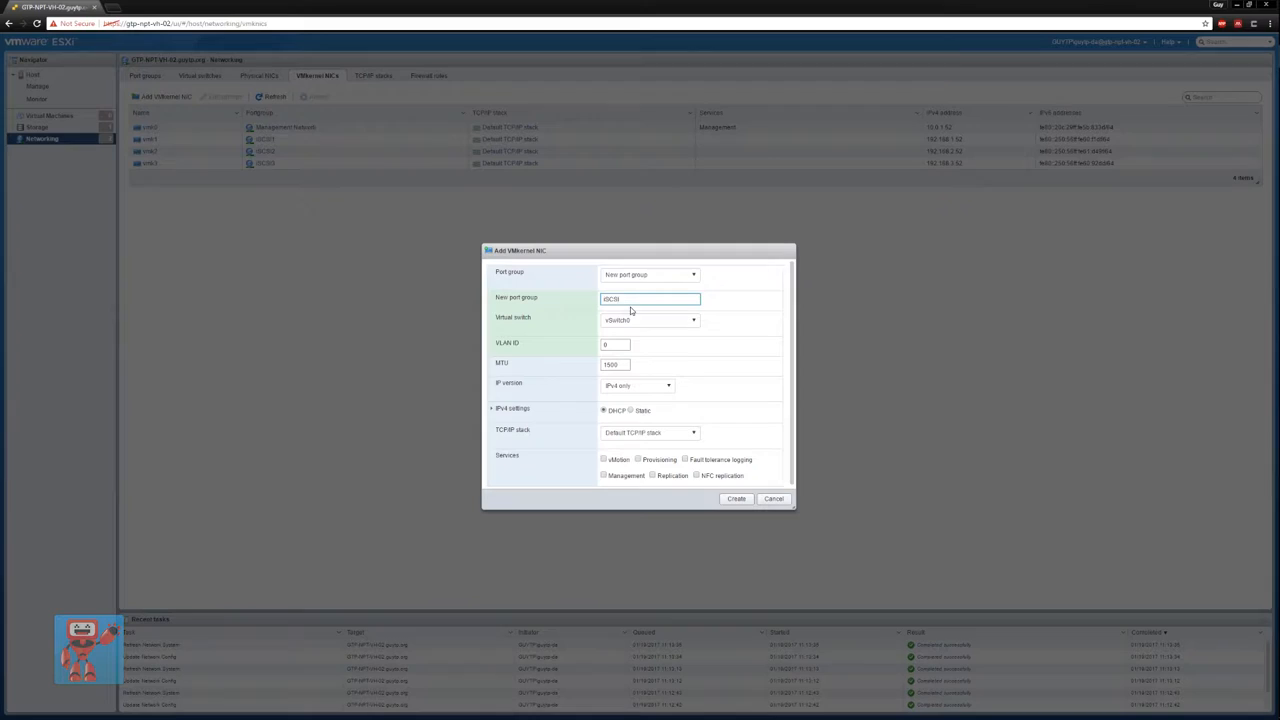
text(4)
Add VMkernel NIC vmk4 on port group iSCSI4 on vSwitch1, VLAN 2, static 192.168.4.52.
click(620, 320)
click(630, 342)
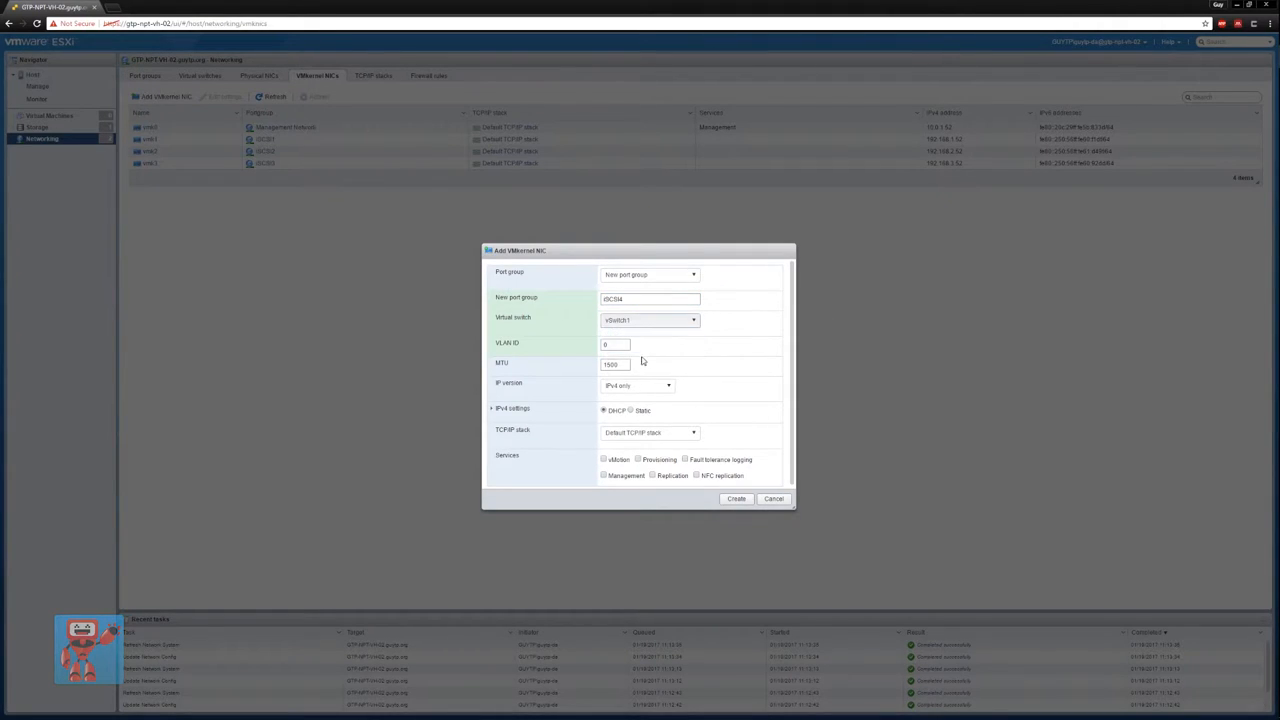
double_click(615, 344)
text(2)
click(505, 409)
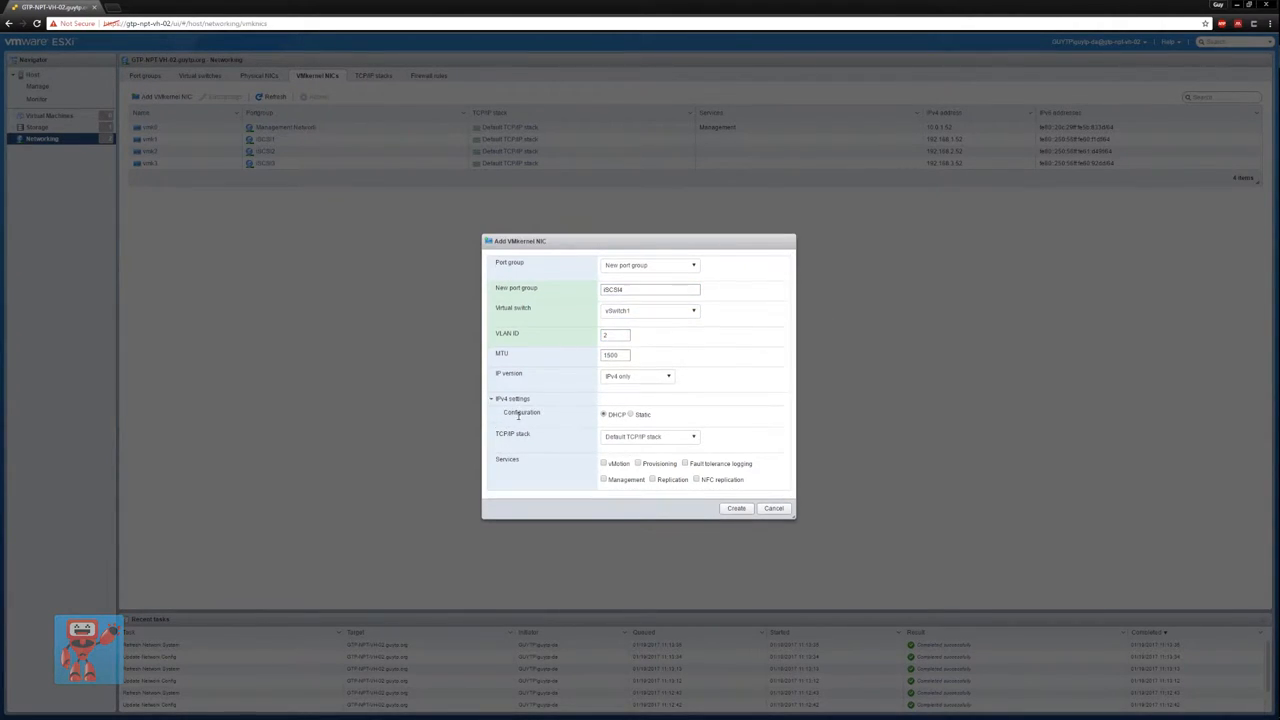
click(630, 414)
click(618, 435)
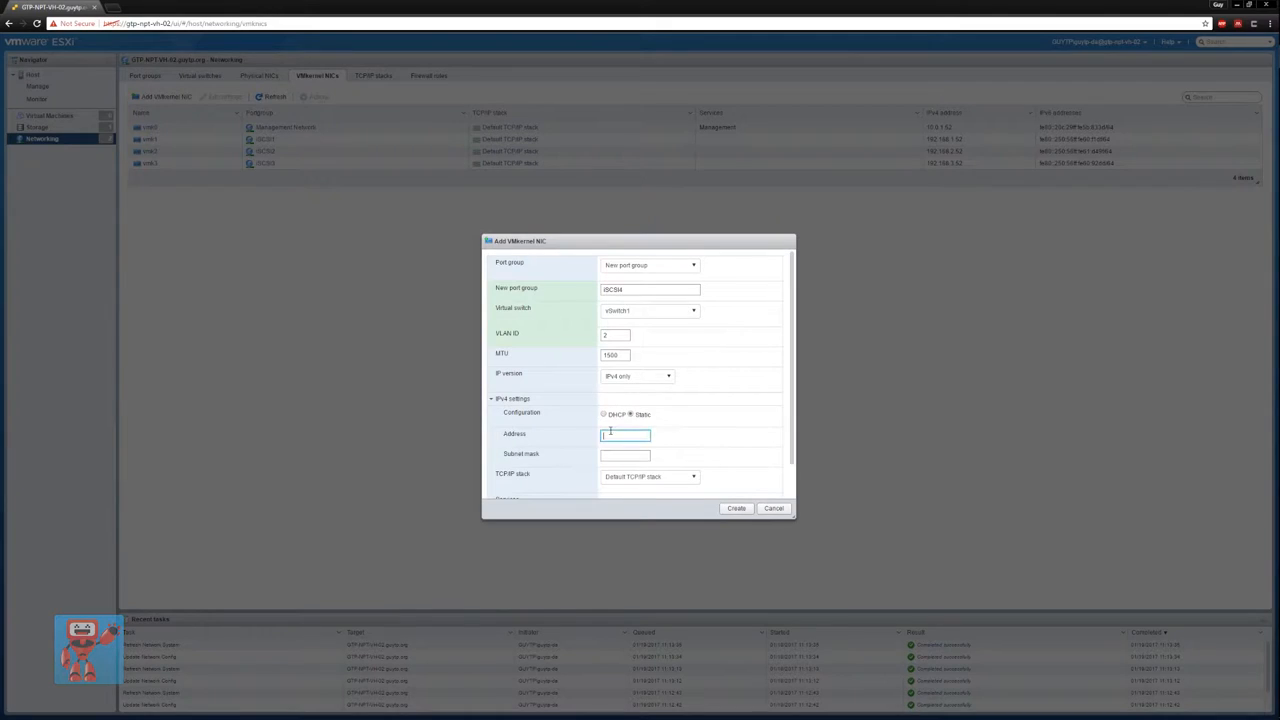
text(192.168.4.52)
key(Tab)
click(736, 508)
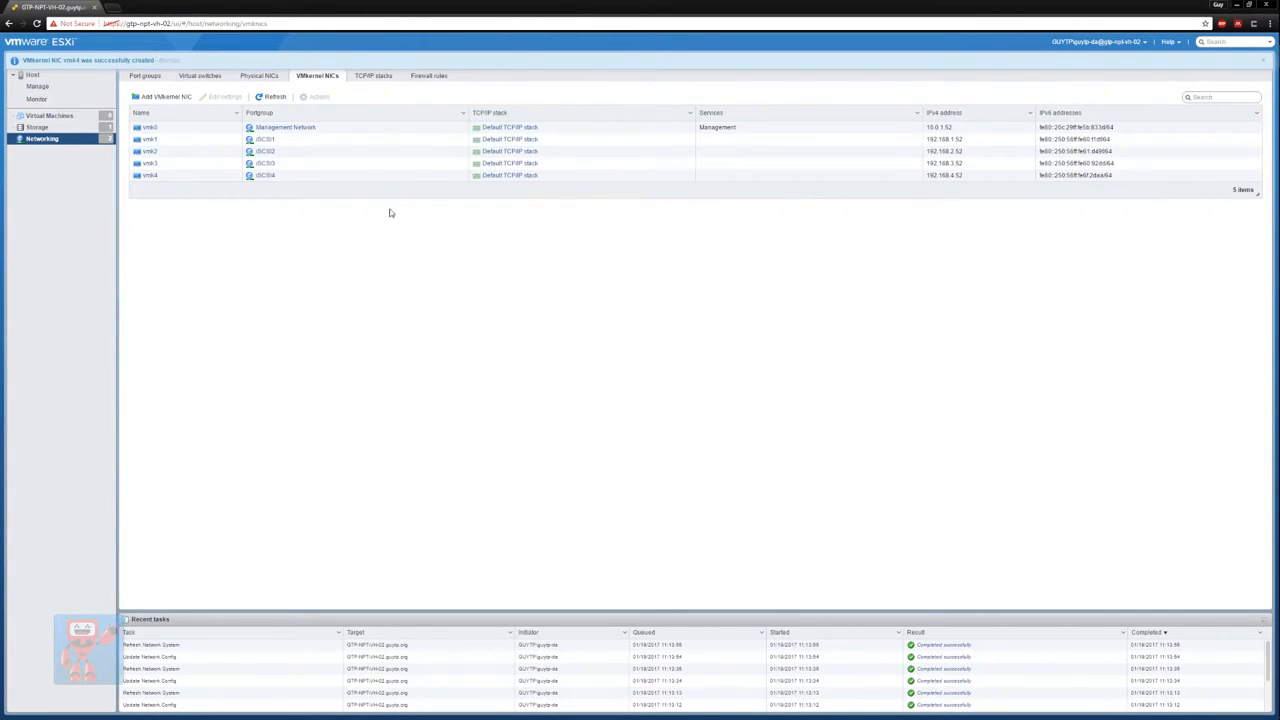
Add a port group named Modem with VLAN ID 3 on vSwitch1.
click(168, 61)
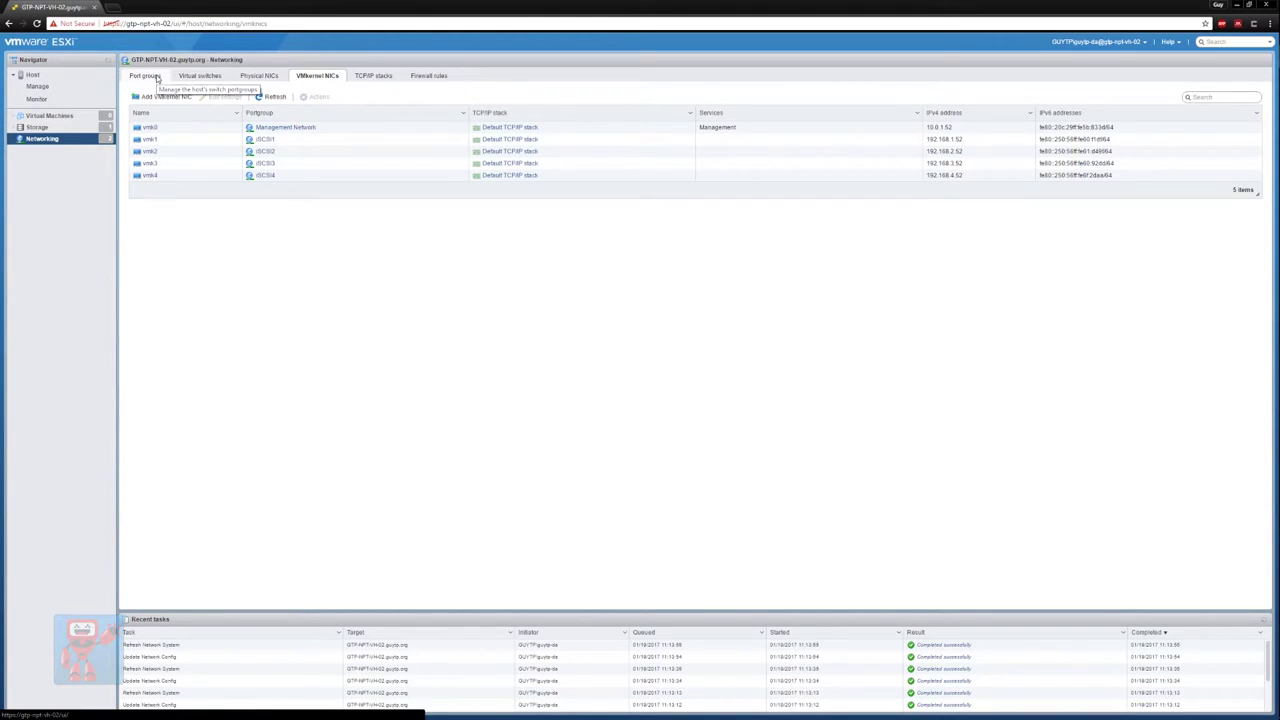
click(146, 76)
click(157, 97)
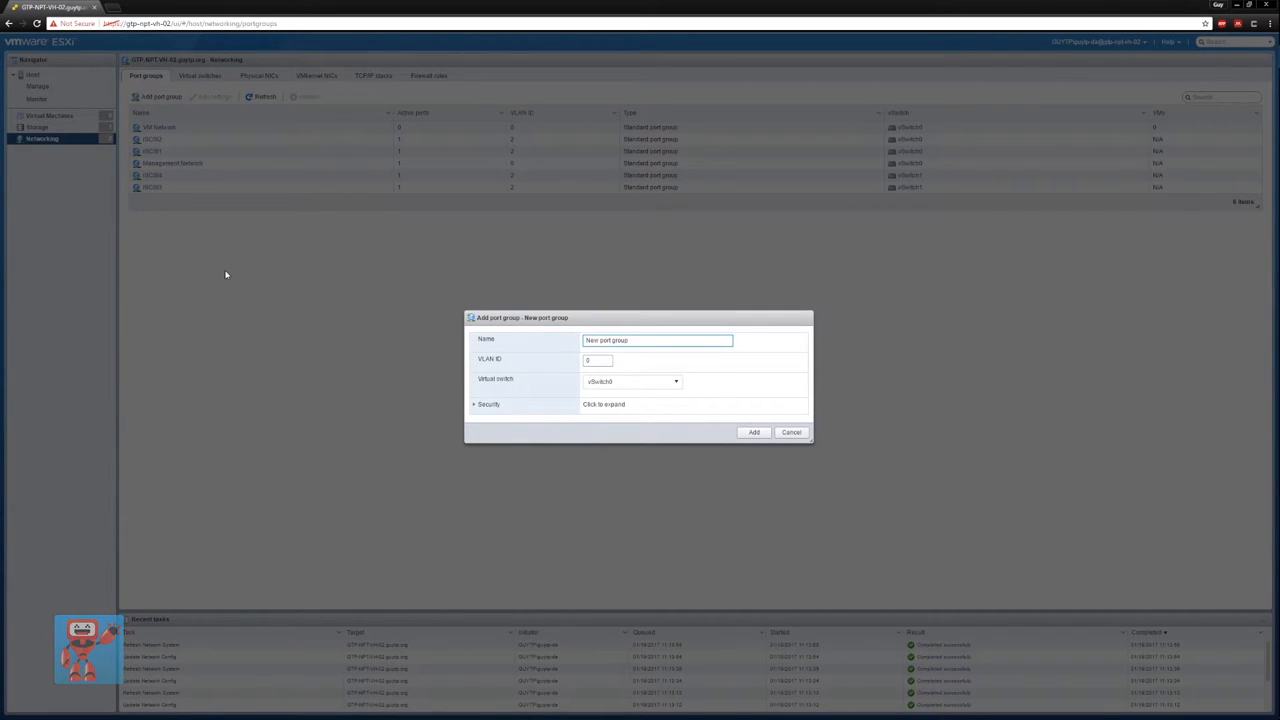
text(Modem)
key(Tab)
text(3)
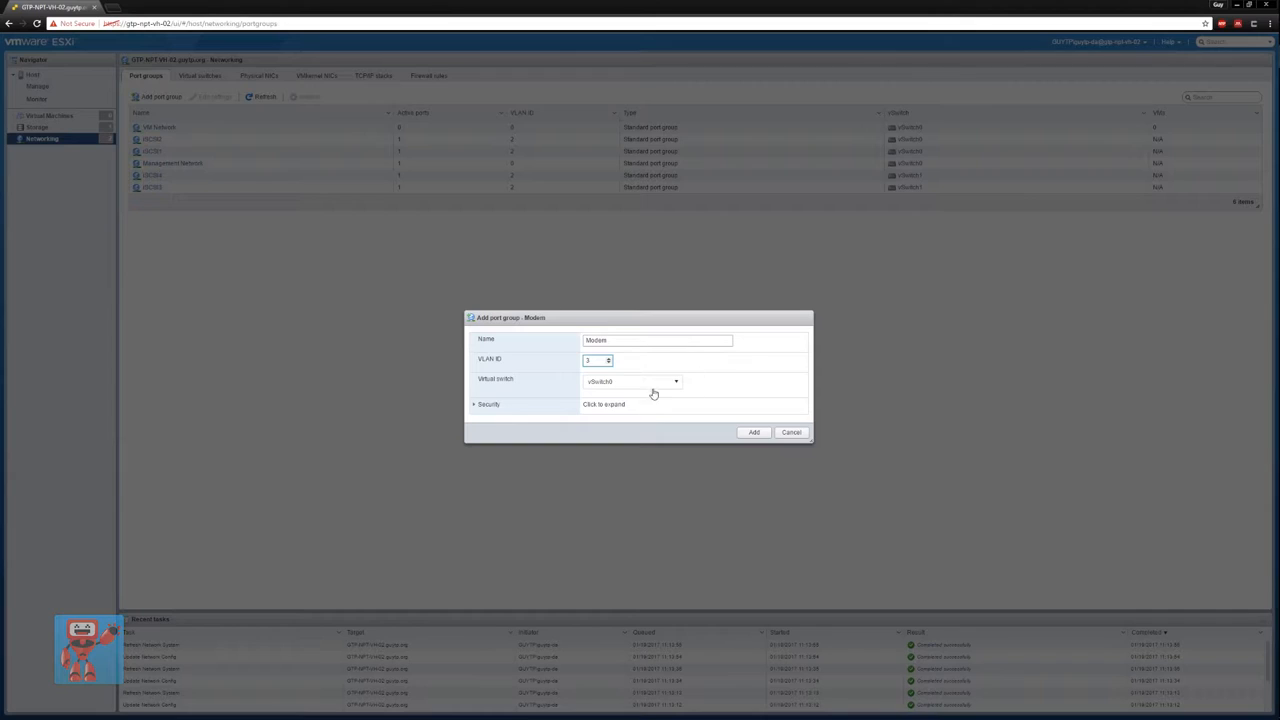
click(648, 382)
click(620, 408)
click(753, 432)
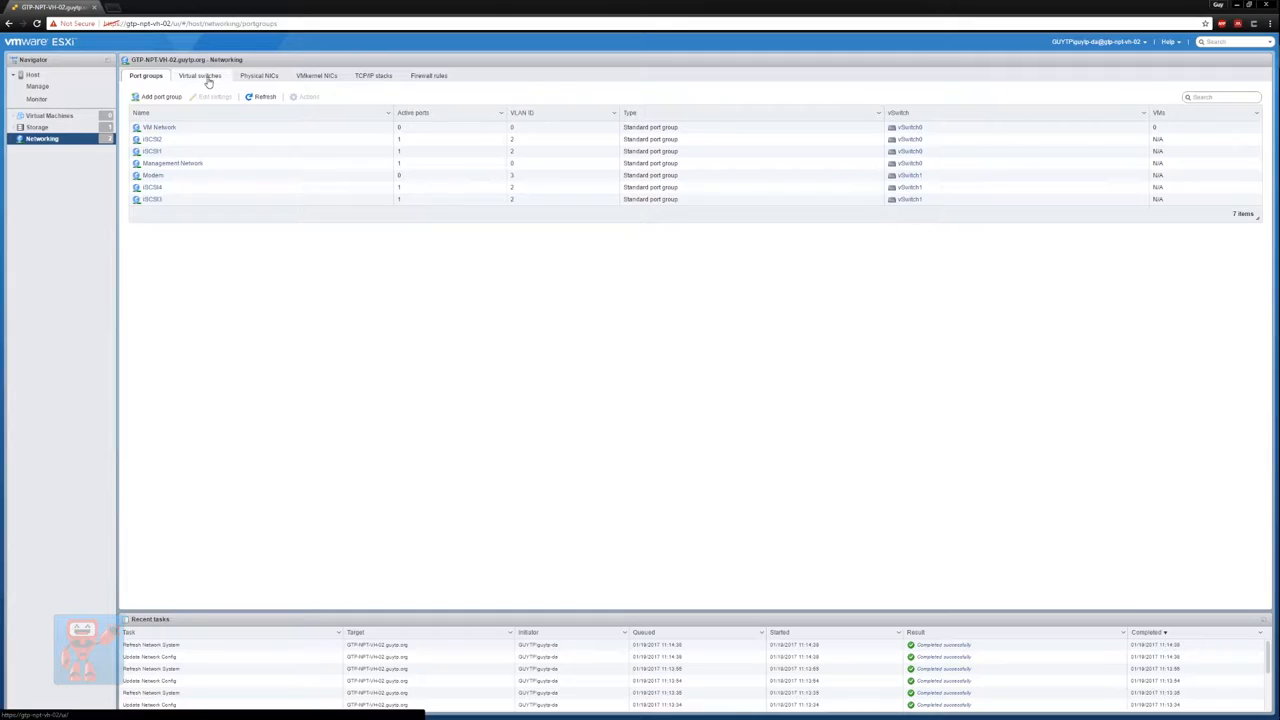
click(205, 78)
View vSwitch0's details, then vSwitch1's topology with its Modem, iSCSI3 and iSCSI4 port groups.
click(155, 127)
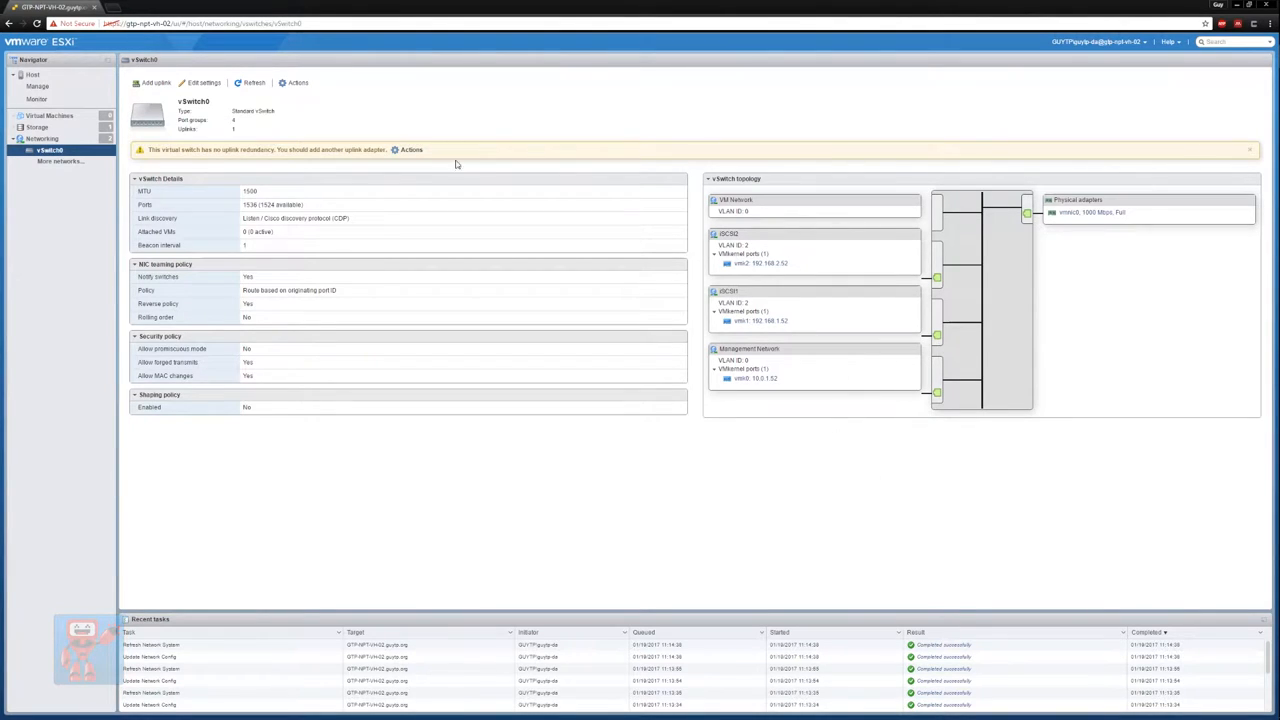
click(42, 138)
text(ping 19)
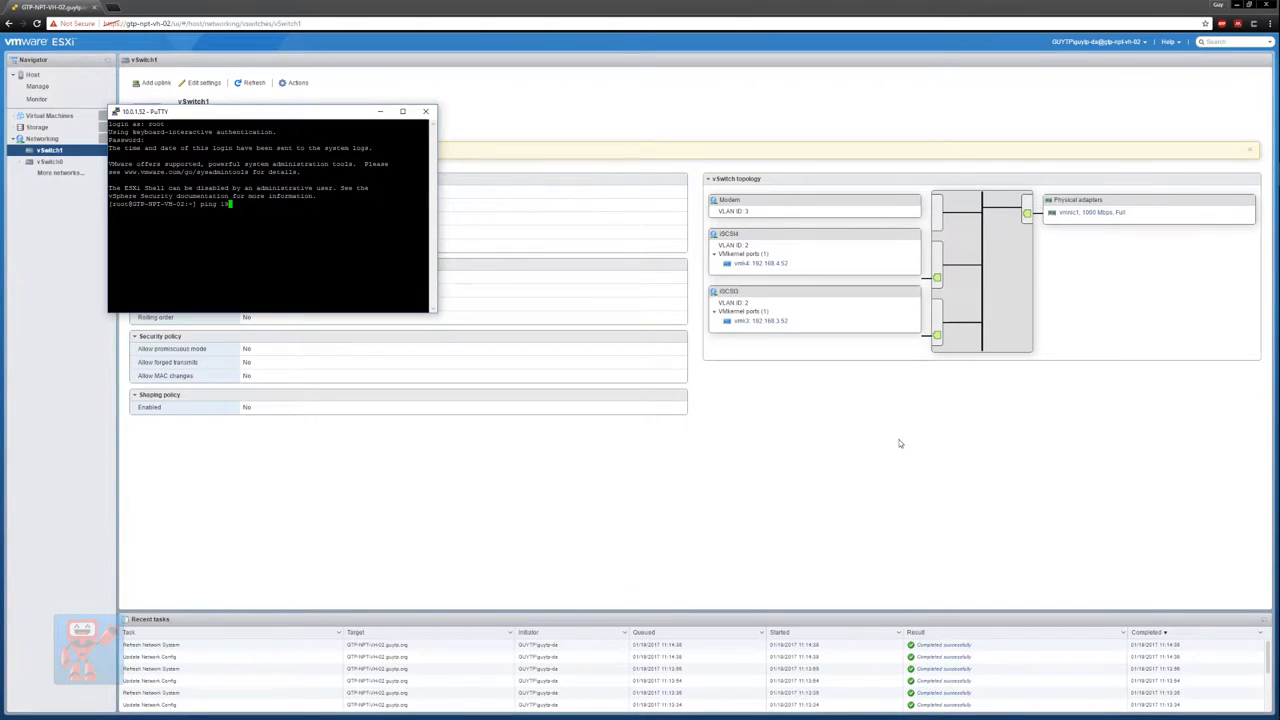
text(2.168.4.10)
Run ping 192.168.1.10 from the ESXi host's SSH shell.
key(Return)
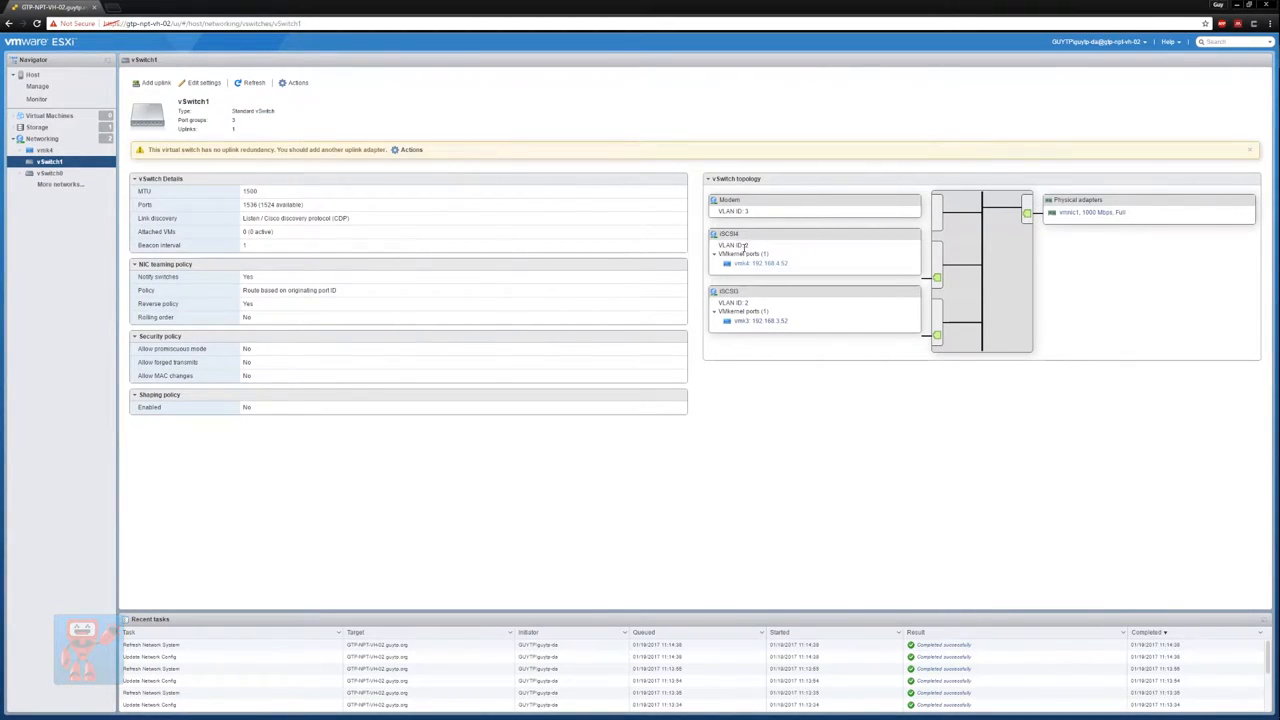
Review the failed ping and iSCSI4's VLAN in the topology, then return to the port groups list.
key(alt+Tab)
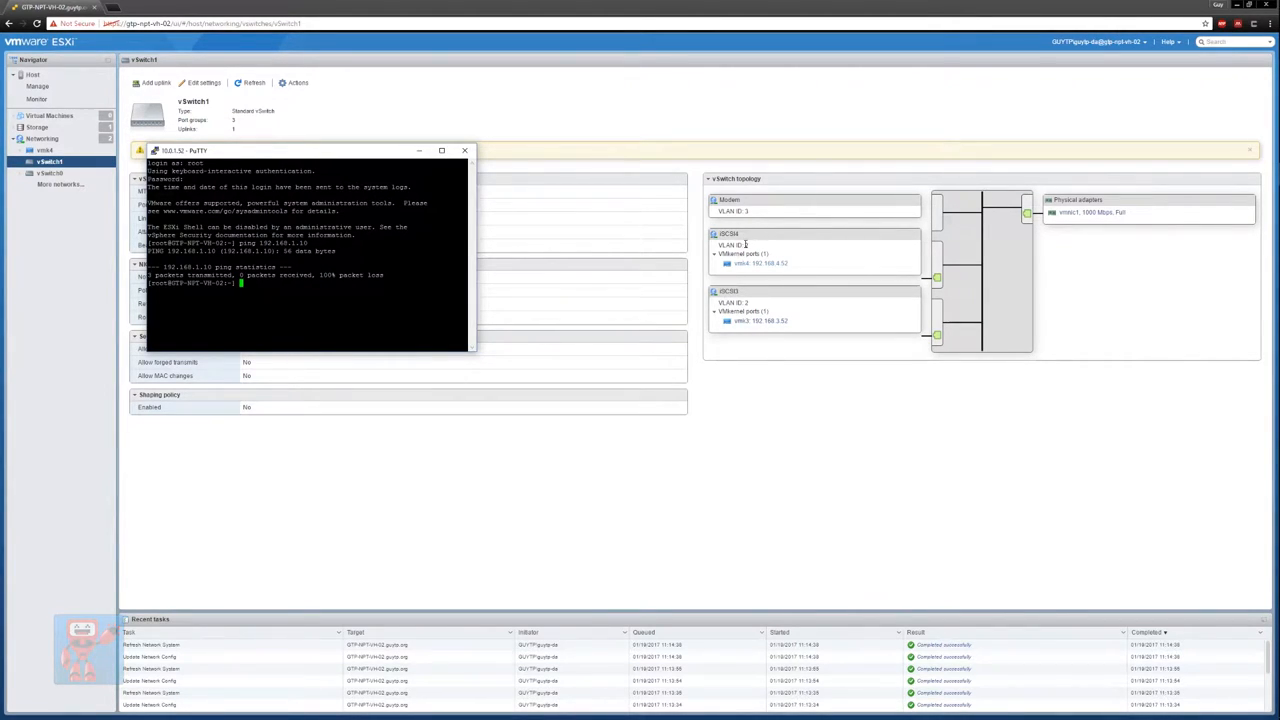
drag(745, 244, 773, 246)
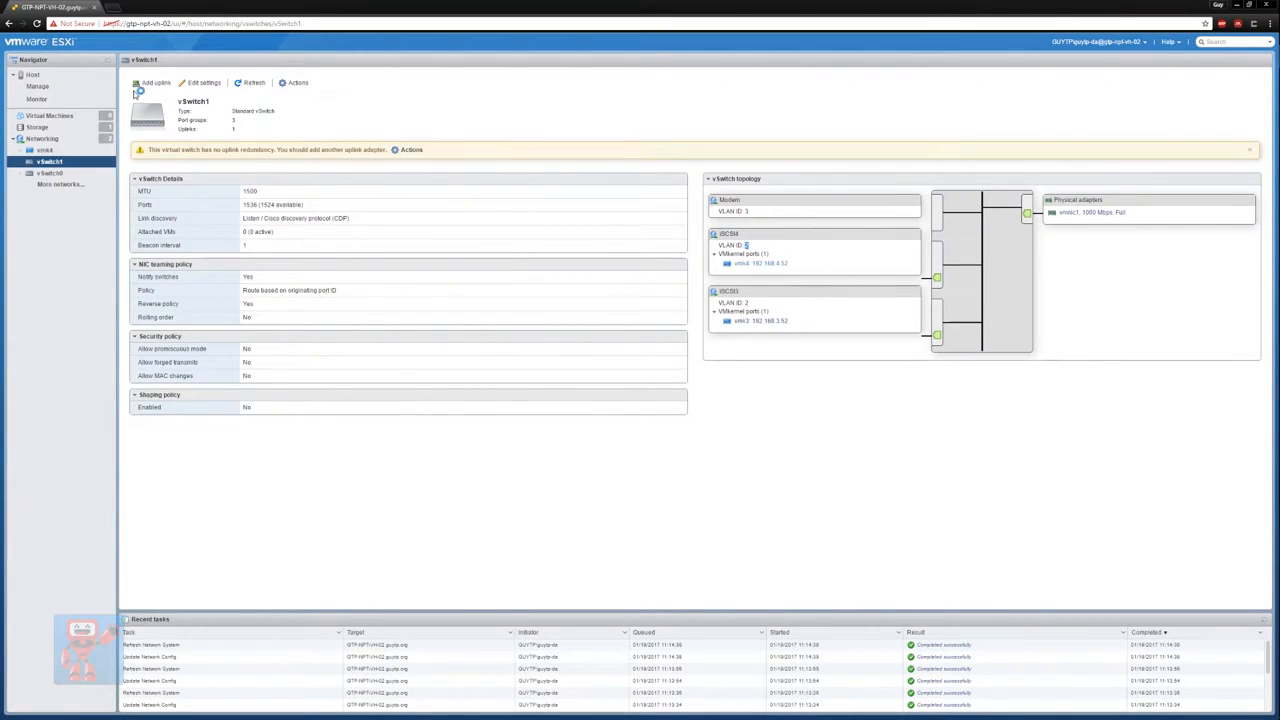
click(67, 143)
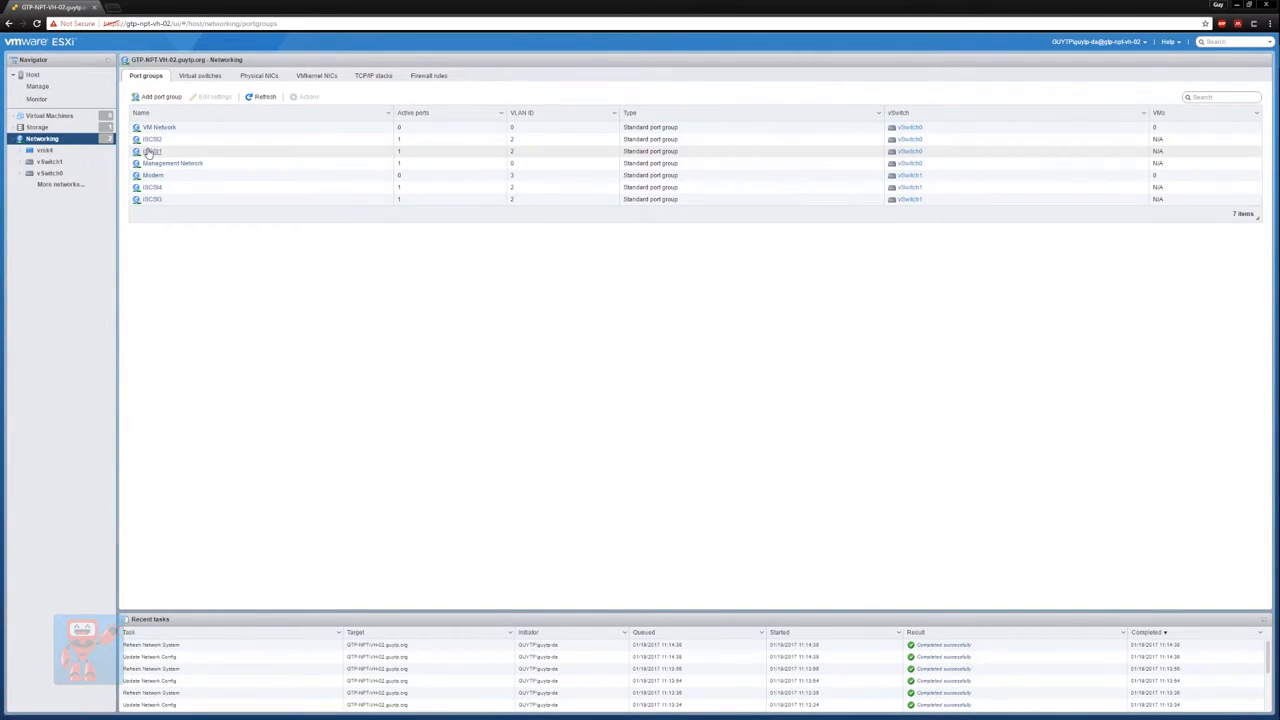
Change port groups iSCSI1–iSCSI4 to VLAN 3 and Modem to VLAN 2 via Edit settings.
click(149, 151)
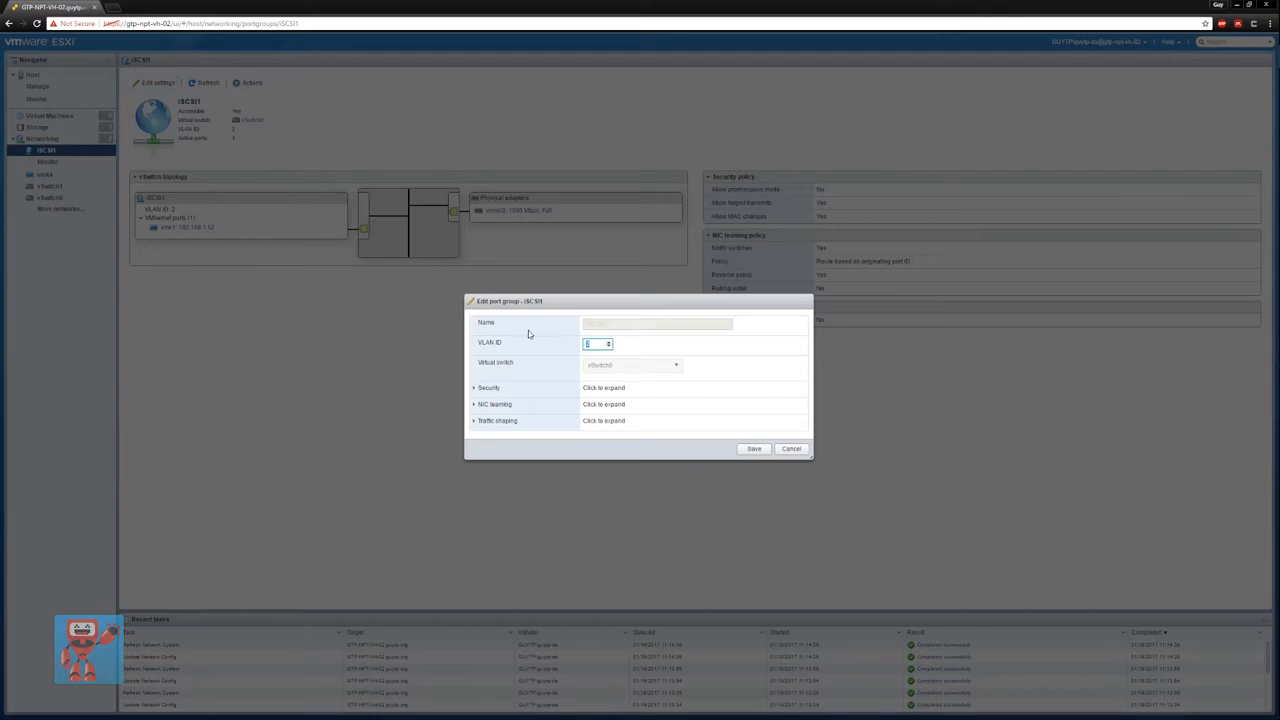
click(745, 447)
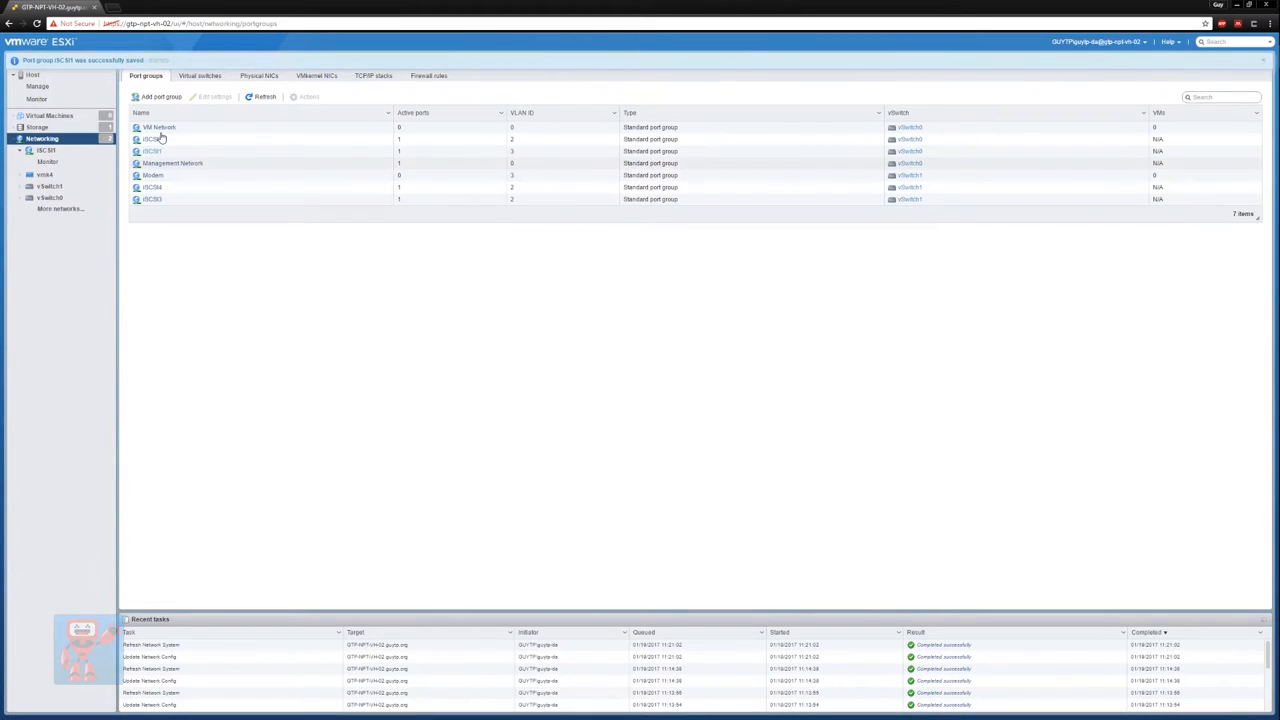
right_click(167, 139)
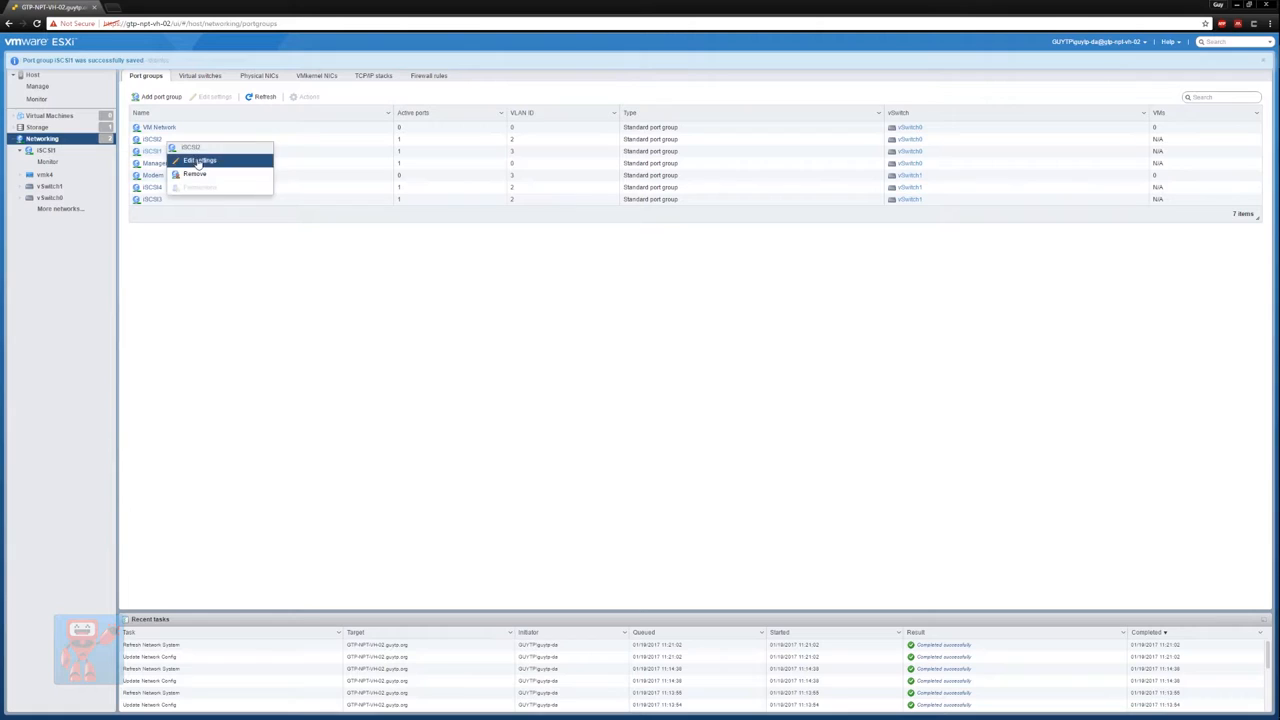
click(195, 160)
click(590, 343)
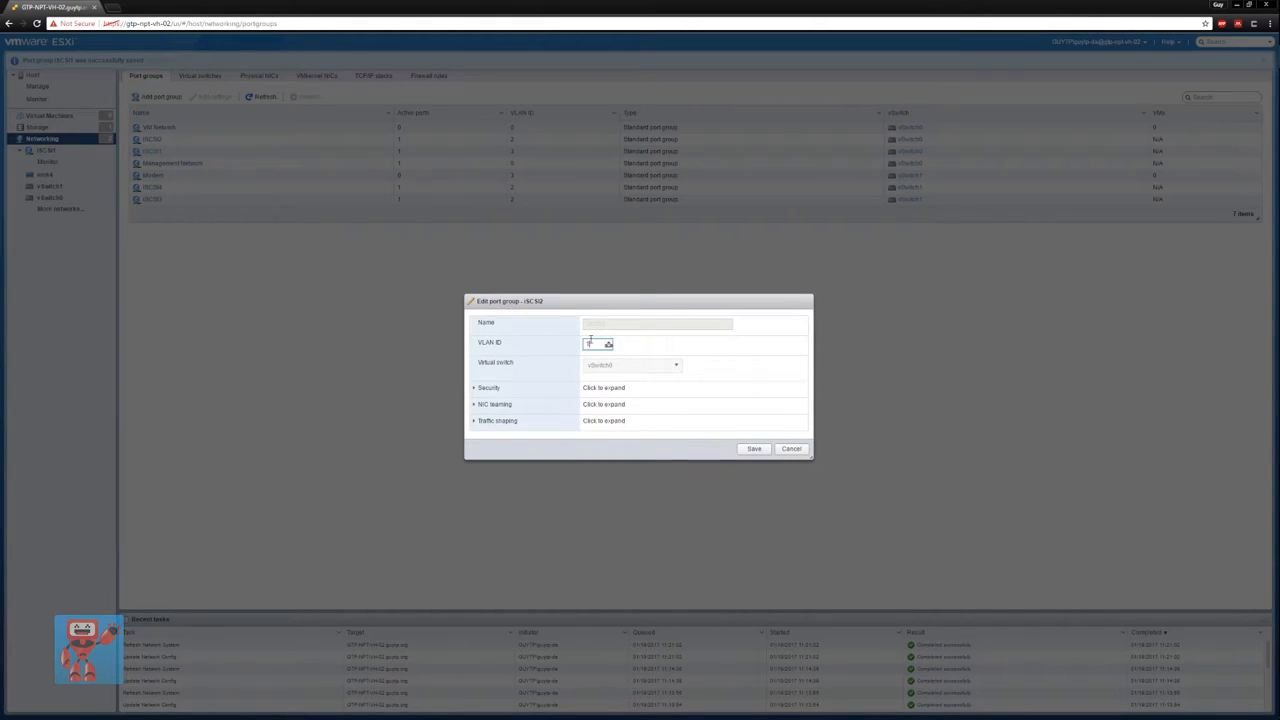
click(752, 449)
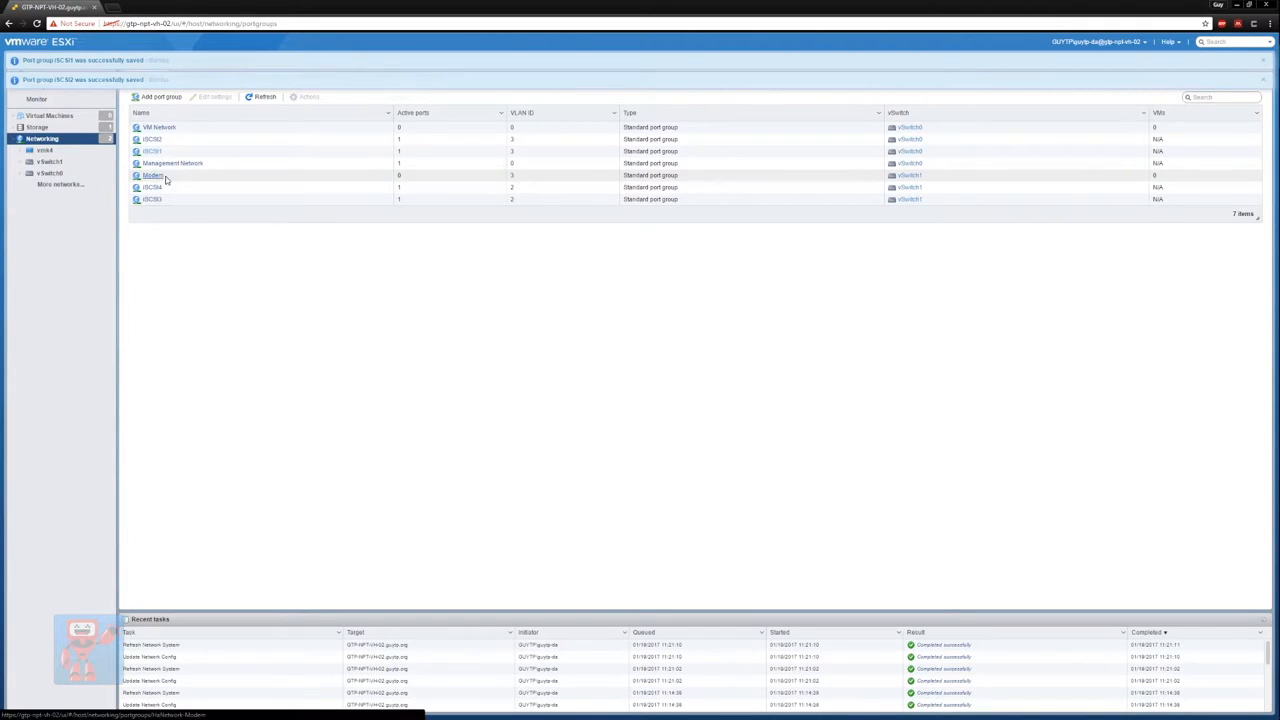
right_click(148, 175)
click(170, 192)
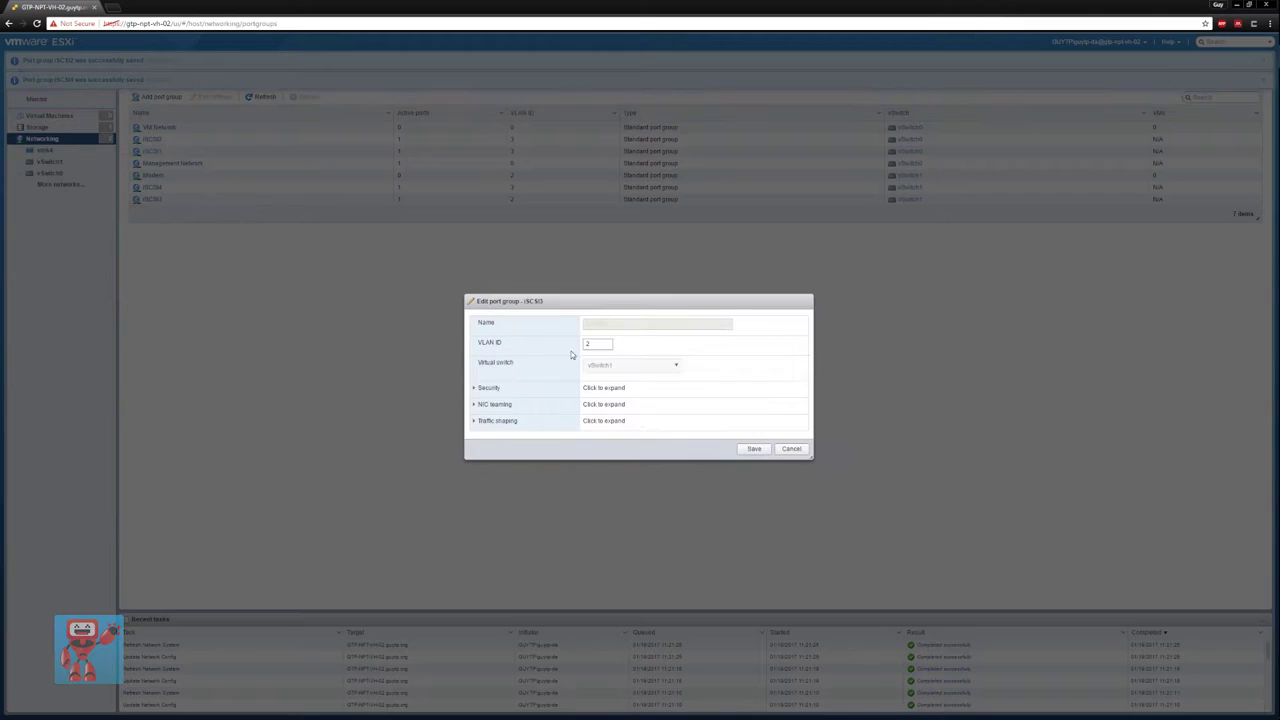
click(751, 449)
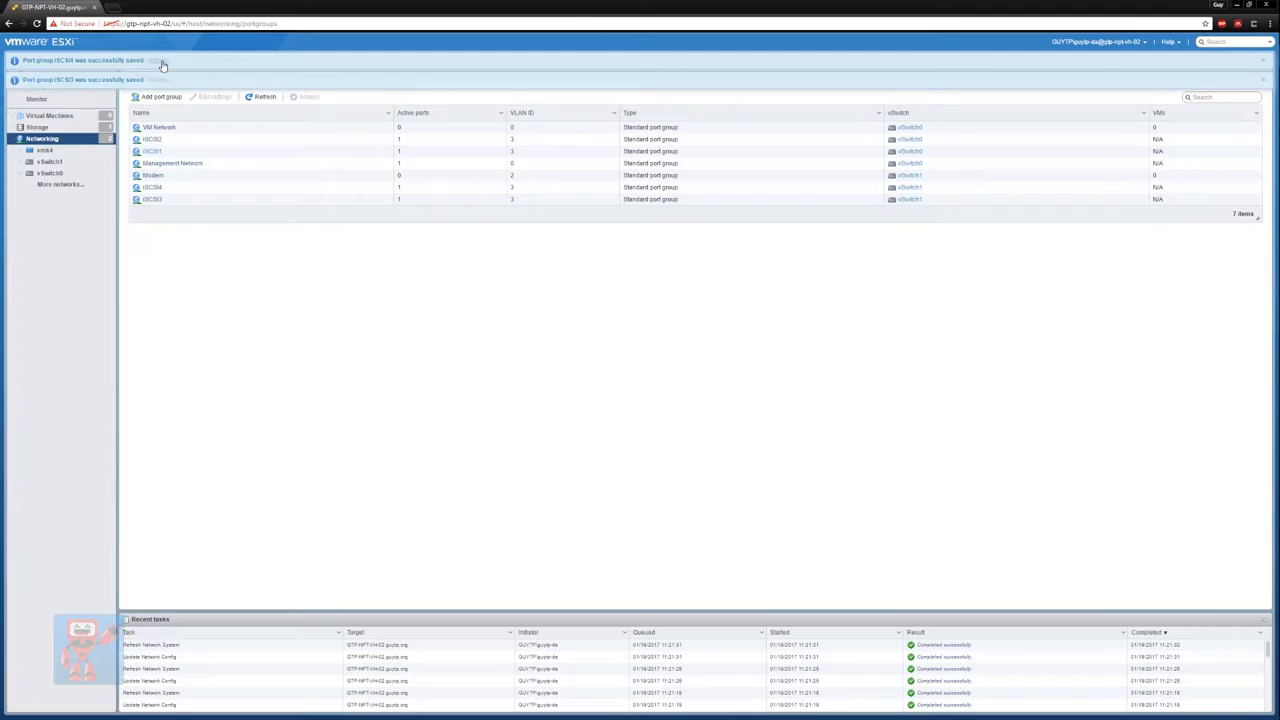
Ping 192.168.1.10 and 192.168.2.10 from the host shell, both now answering.
key(alt+Tab)
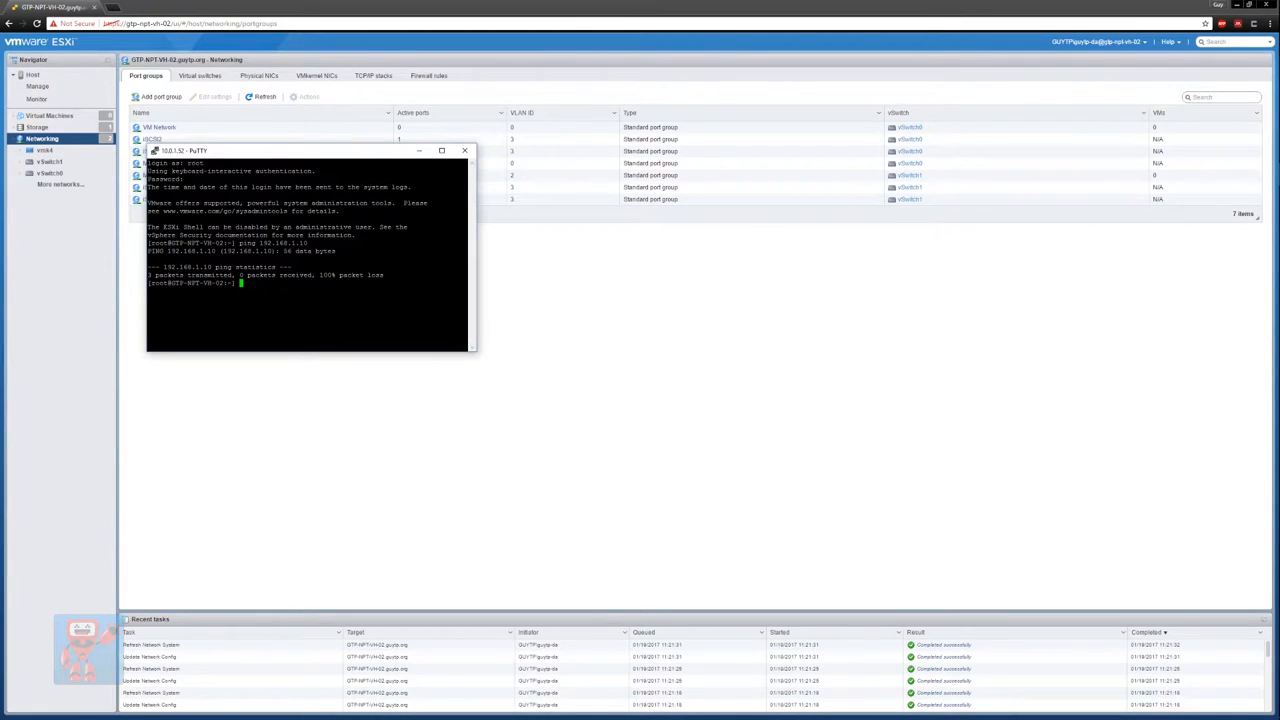
key(Up)
key(Return)
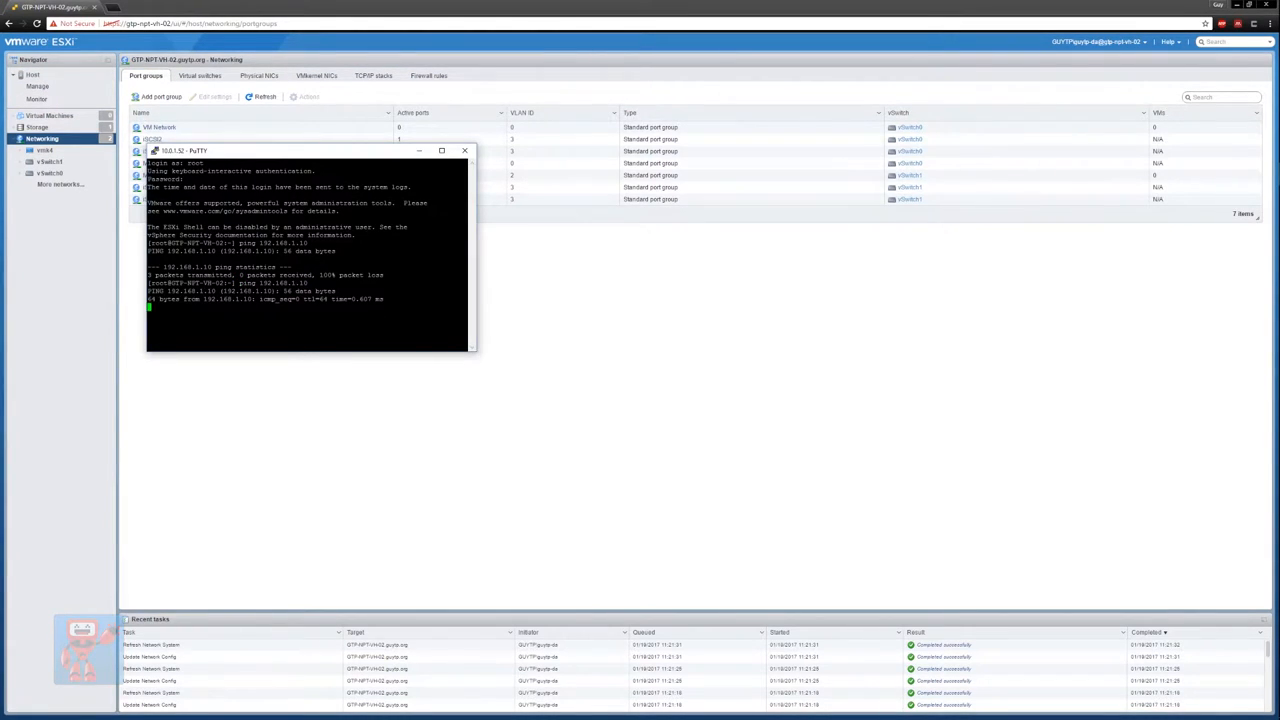
key(ctrl+c)
key(Up)
key(BackSpace)
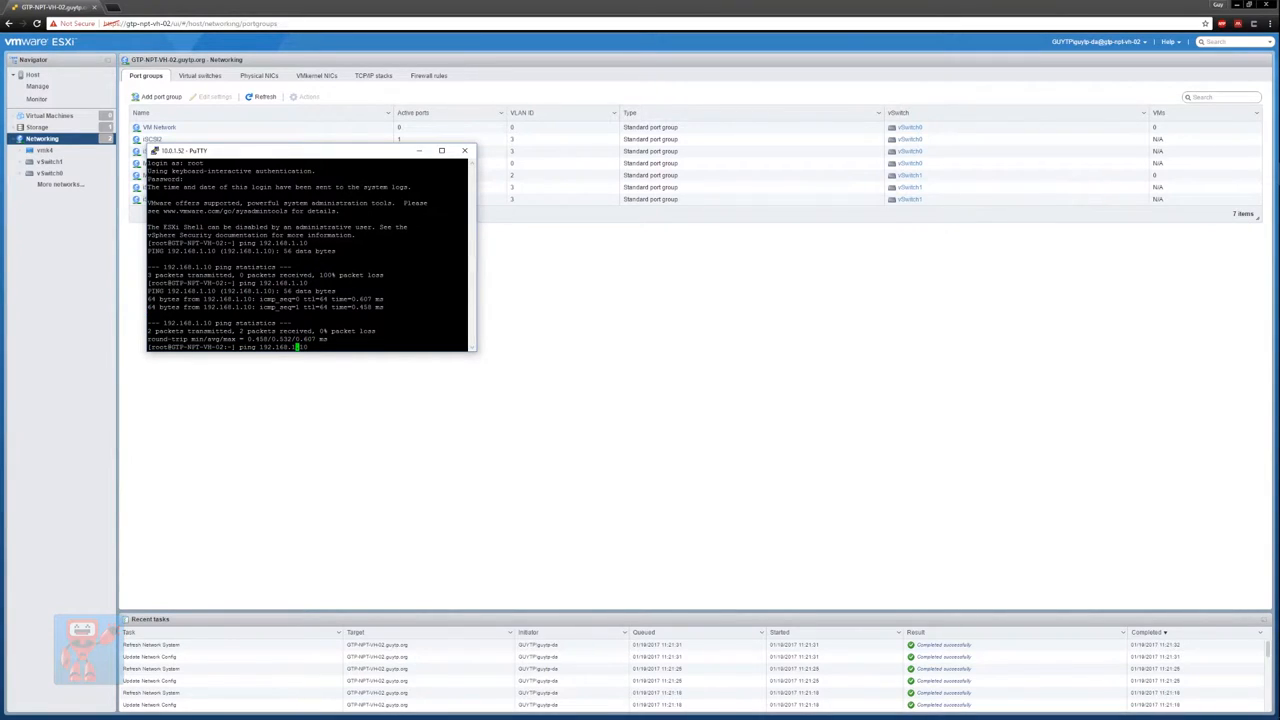
key(Return)
key(ctrl+c)
Ping 192.168.3.10 and 192.168.4.10 successfully, then close the PuTTY session.
key(Up)
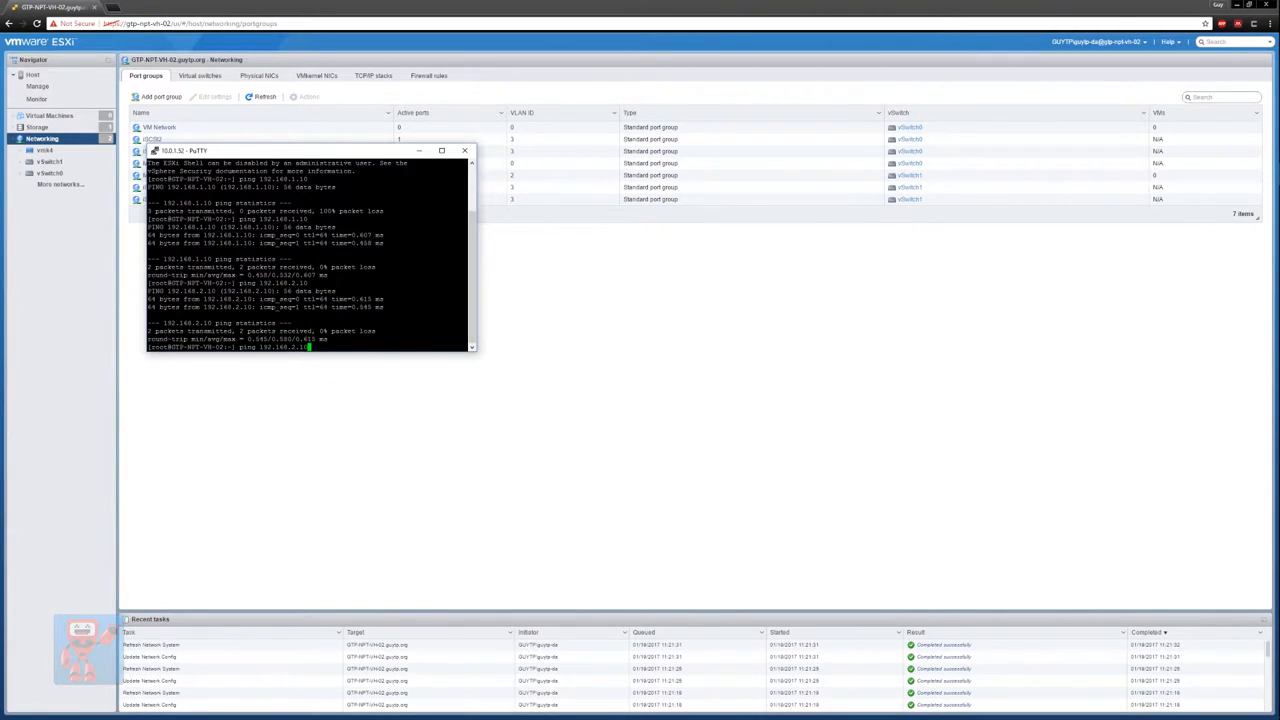
key(Left)
key(Left)
key(Left)
key(BackSpace)
text(3)
key(Return)
key(ctrl+c)
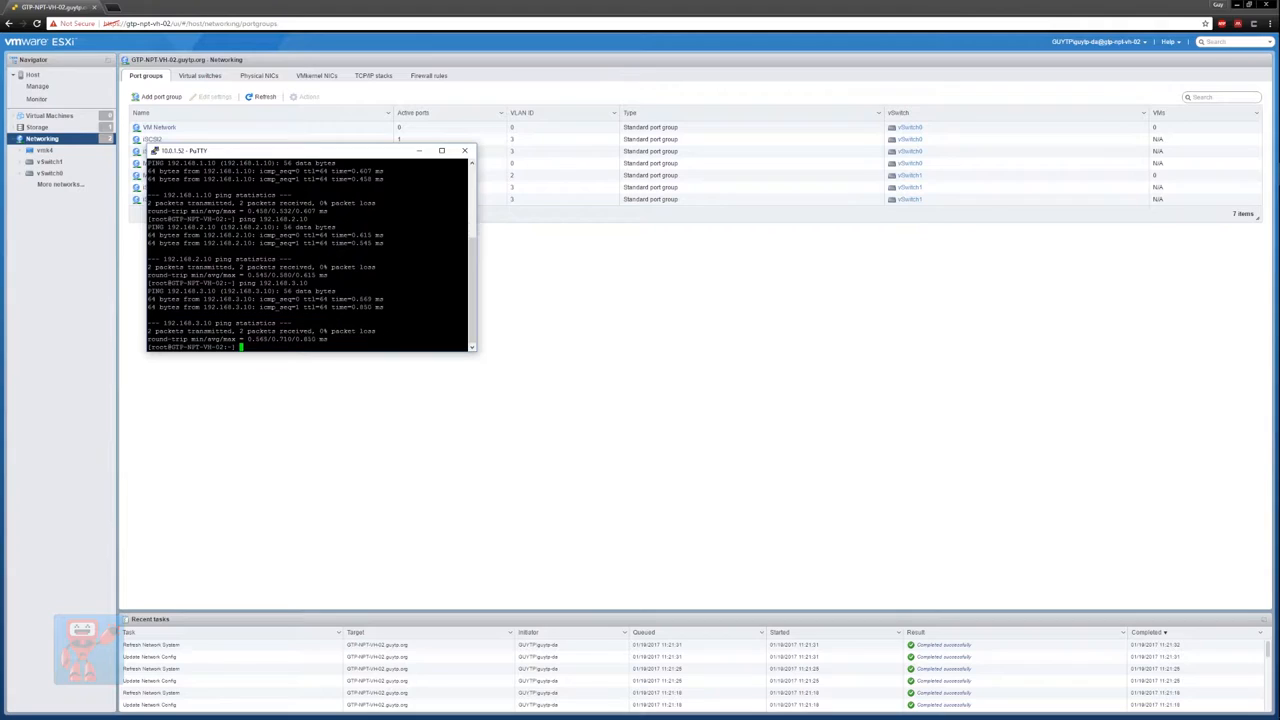
key(Up)
key(Left)
key(Left)
key(Left)
key(BackSpace)
text(4)
key(Return)
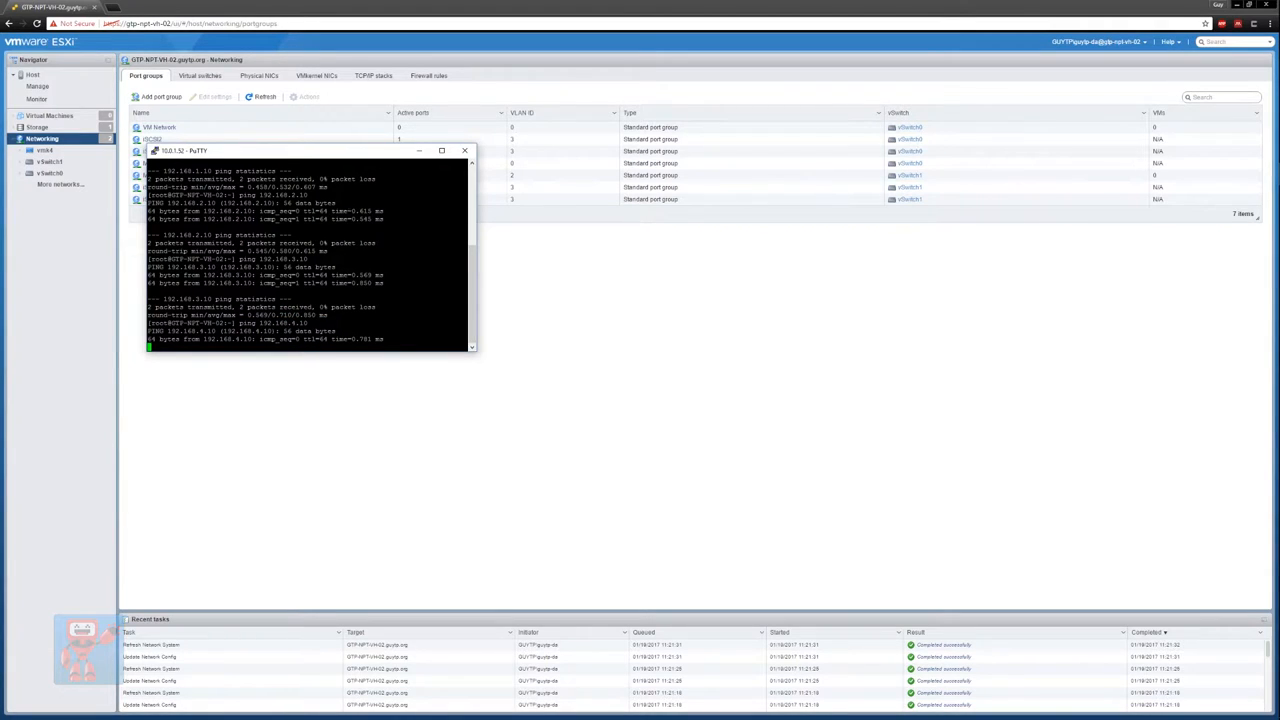
key(ctrl+c)
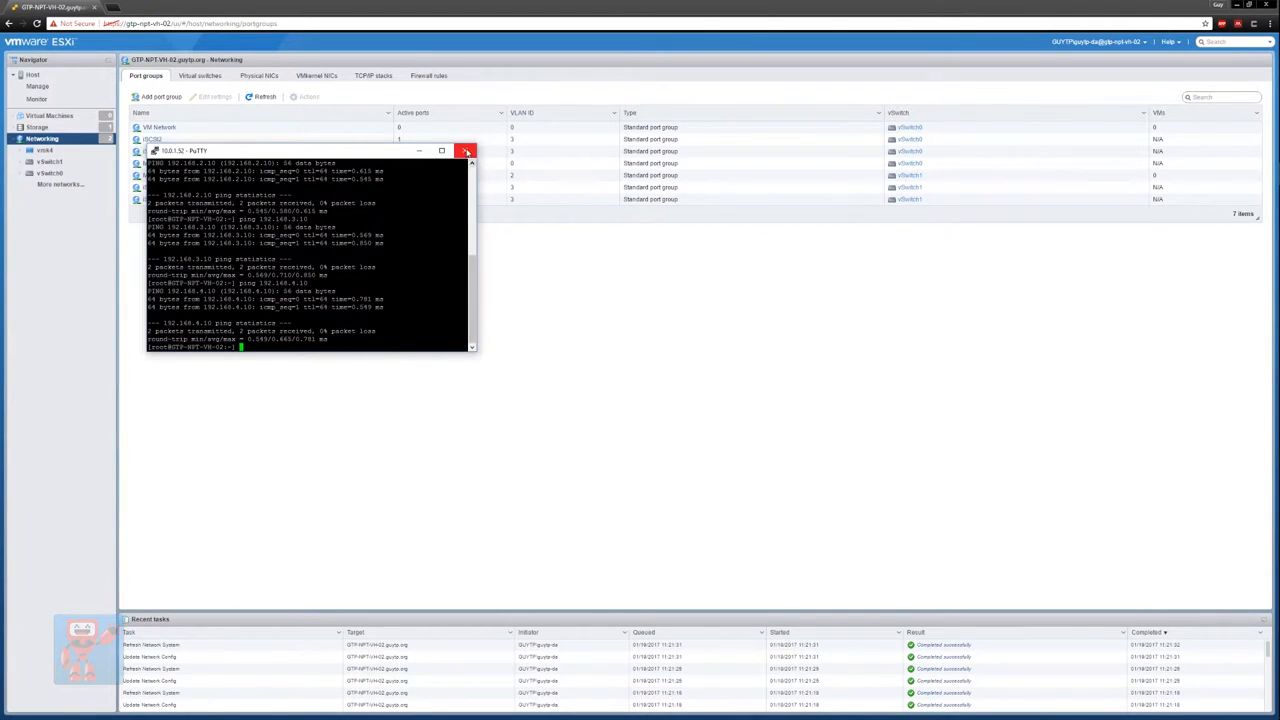
click(466, 151)
click(646, 400)
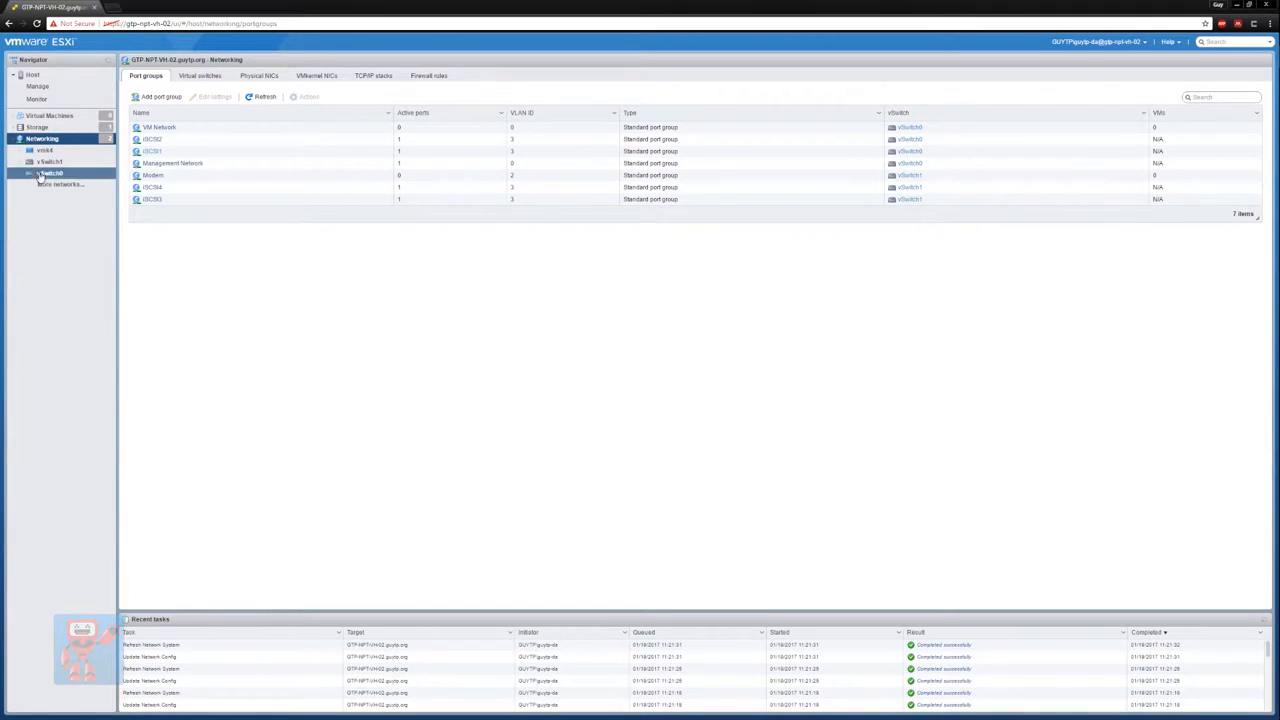
Enable software iSCSI from Storage Adapters' Configure iSCSI form.
click(20, 127)
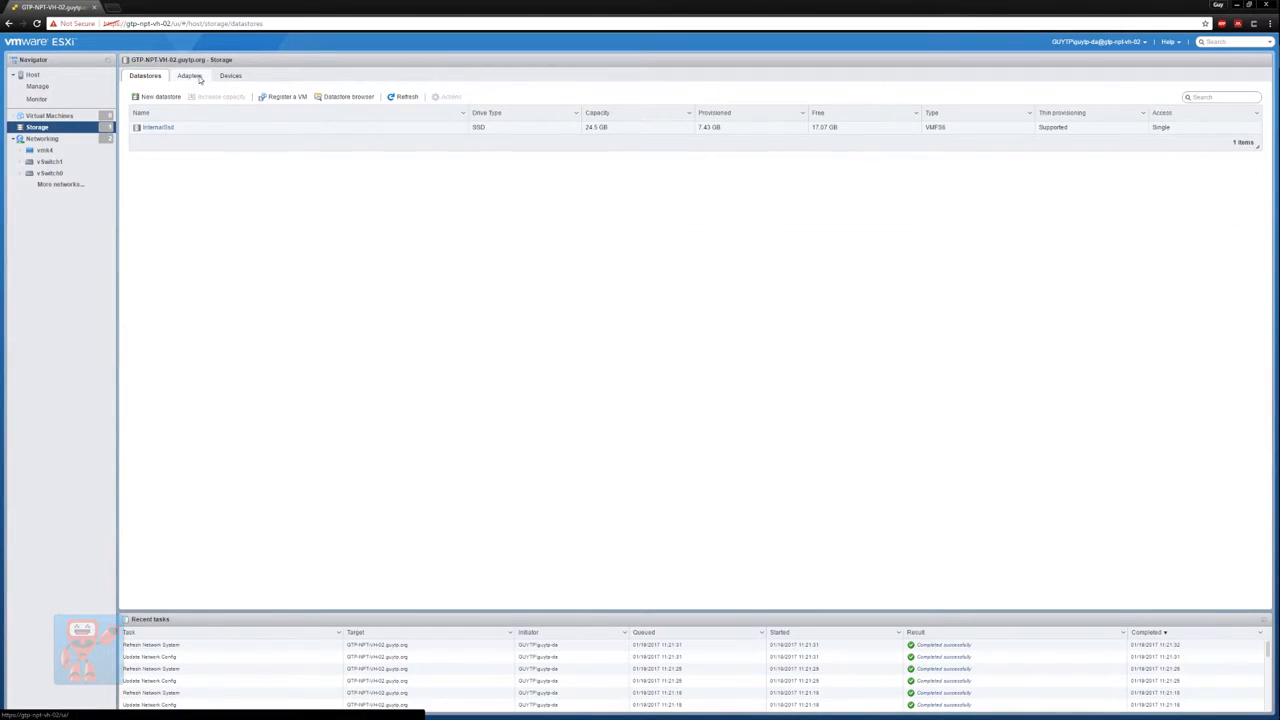
click(195, 77)
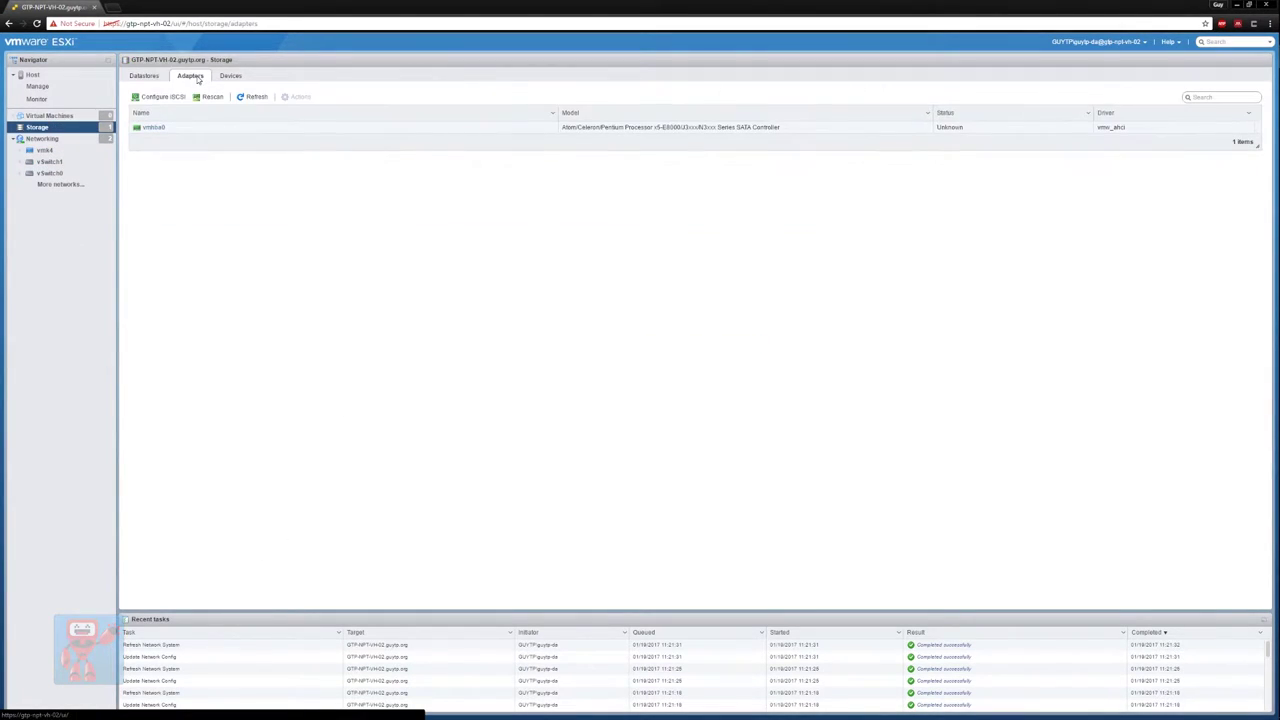
click(150, 100)
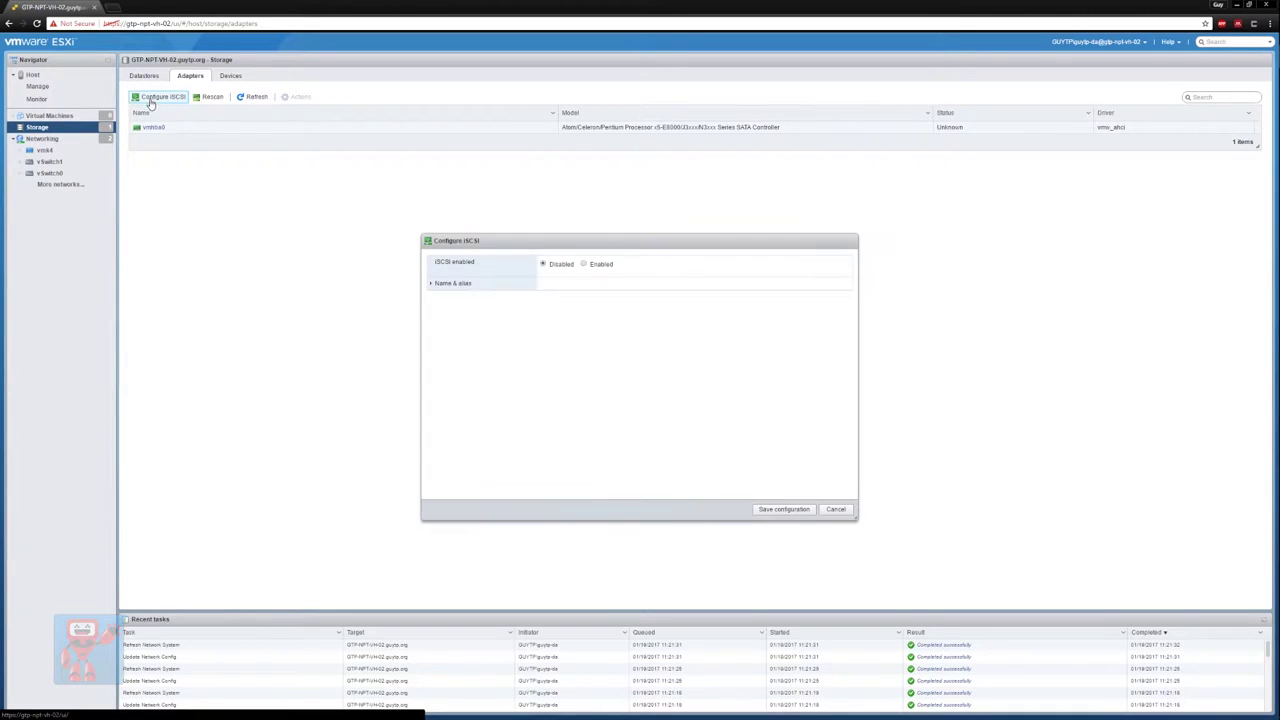
click(584, 264)
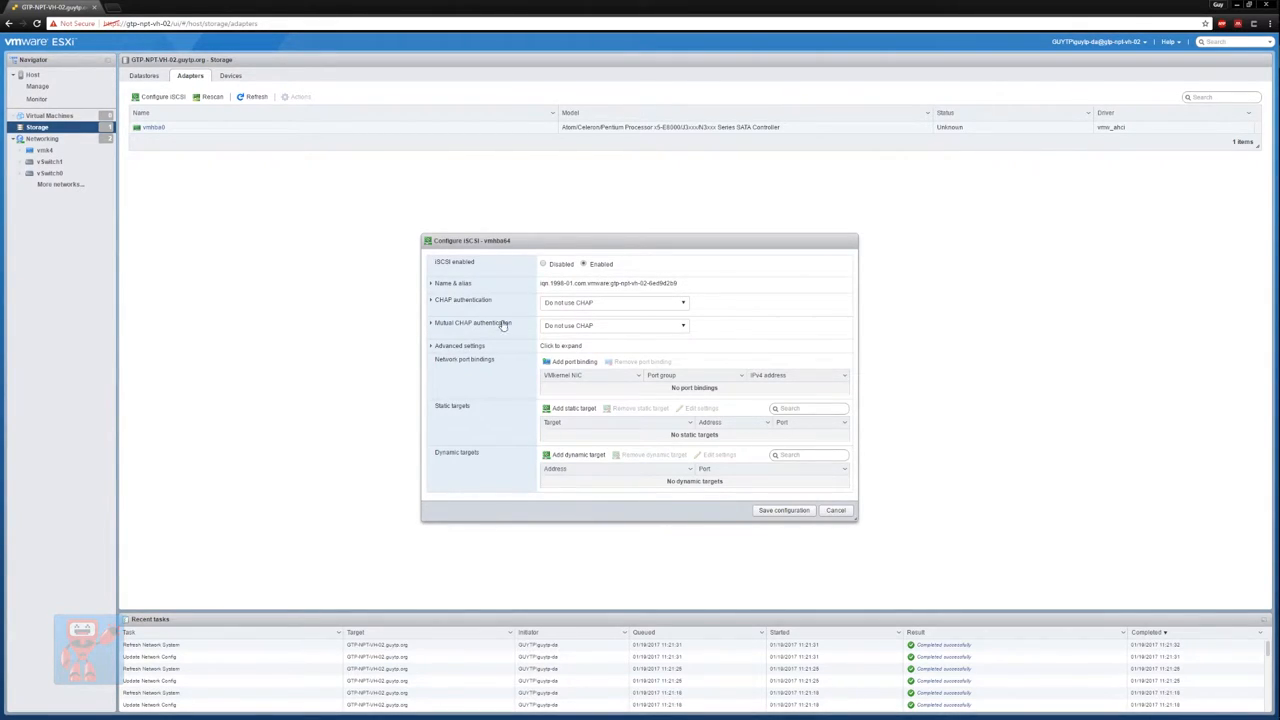
Set vmhba64 to Use CHAP with name GTP-NPT-VH-02 and enter the secret.
click(575, 302)
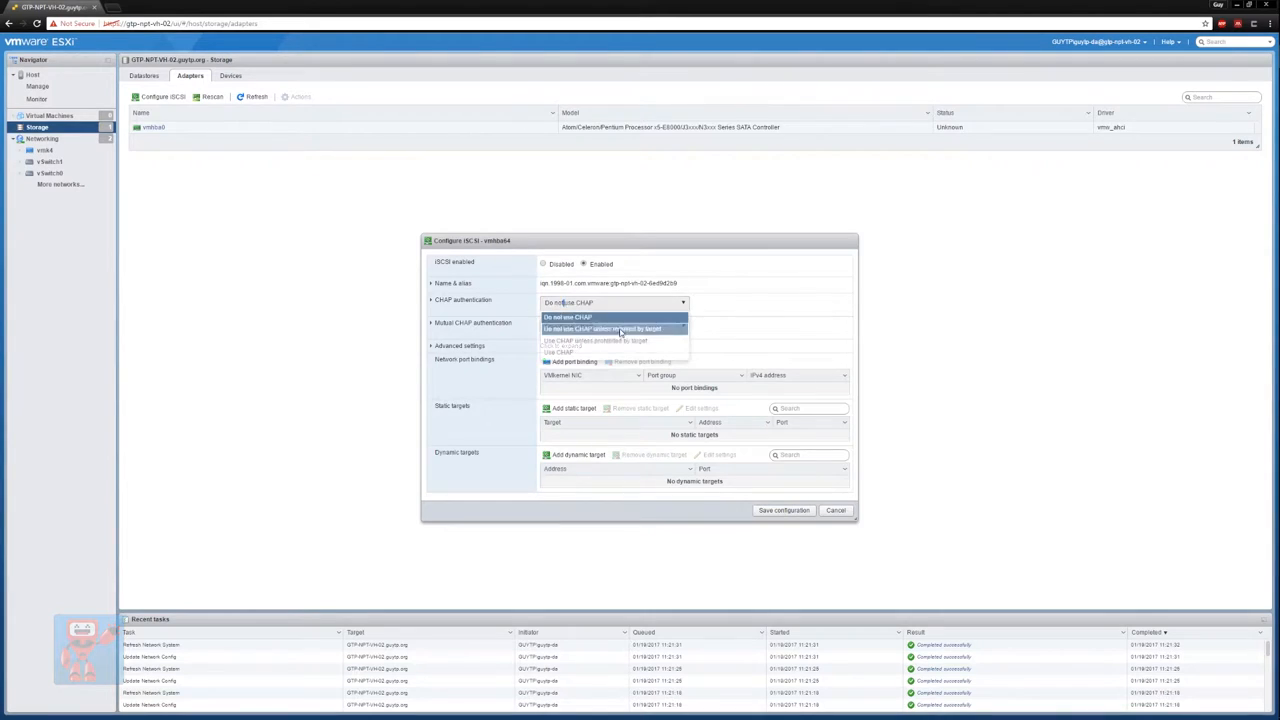
click(600, 352)
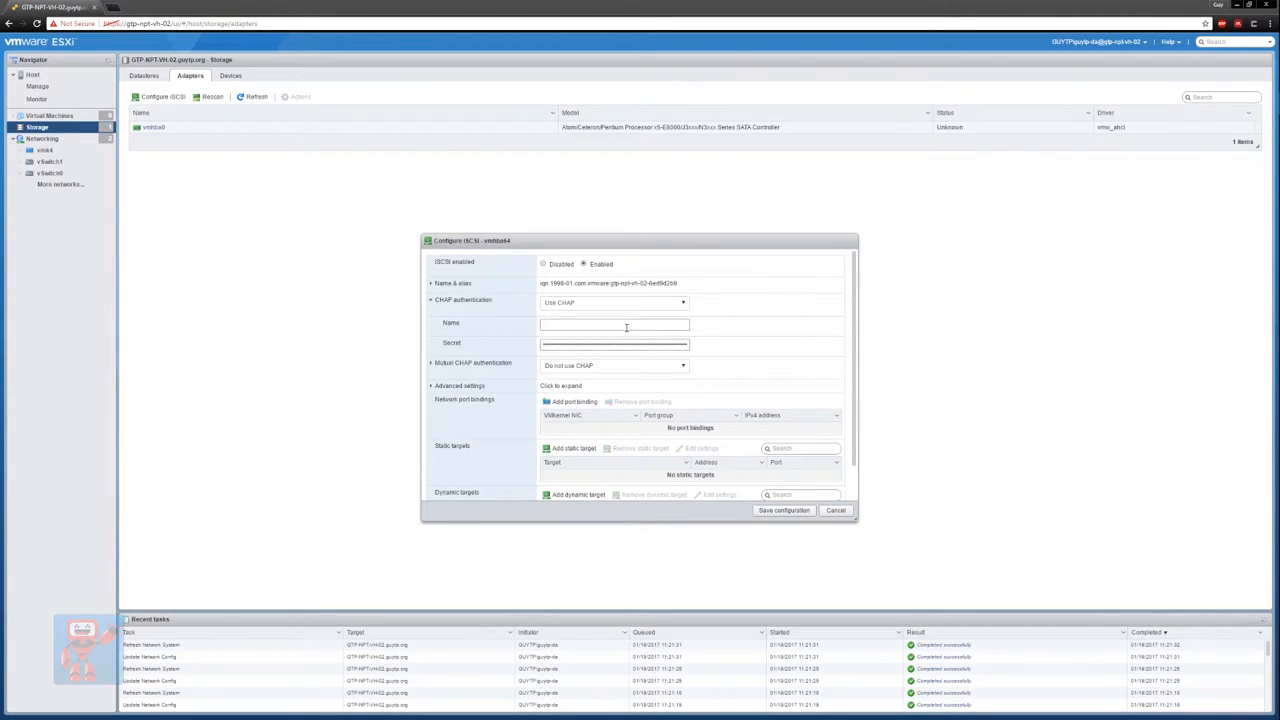
click(573, 321)
text(GTP-N)
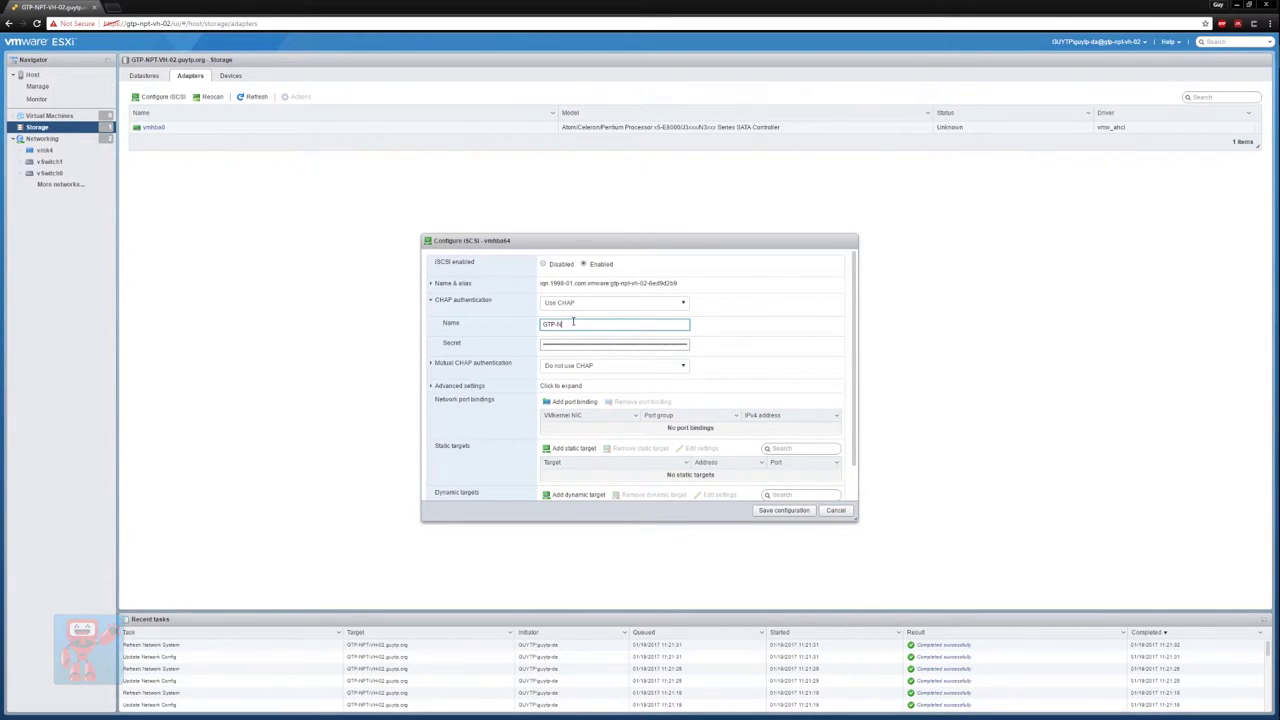
text(PT-VH-02)
key(Tab)
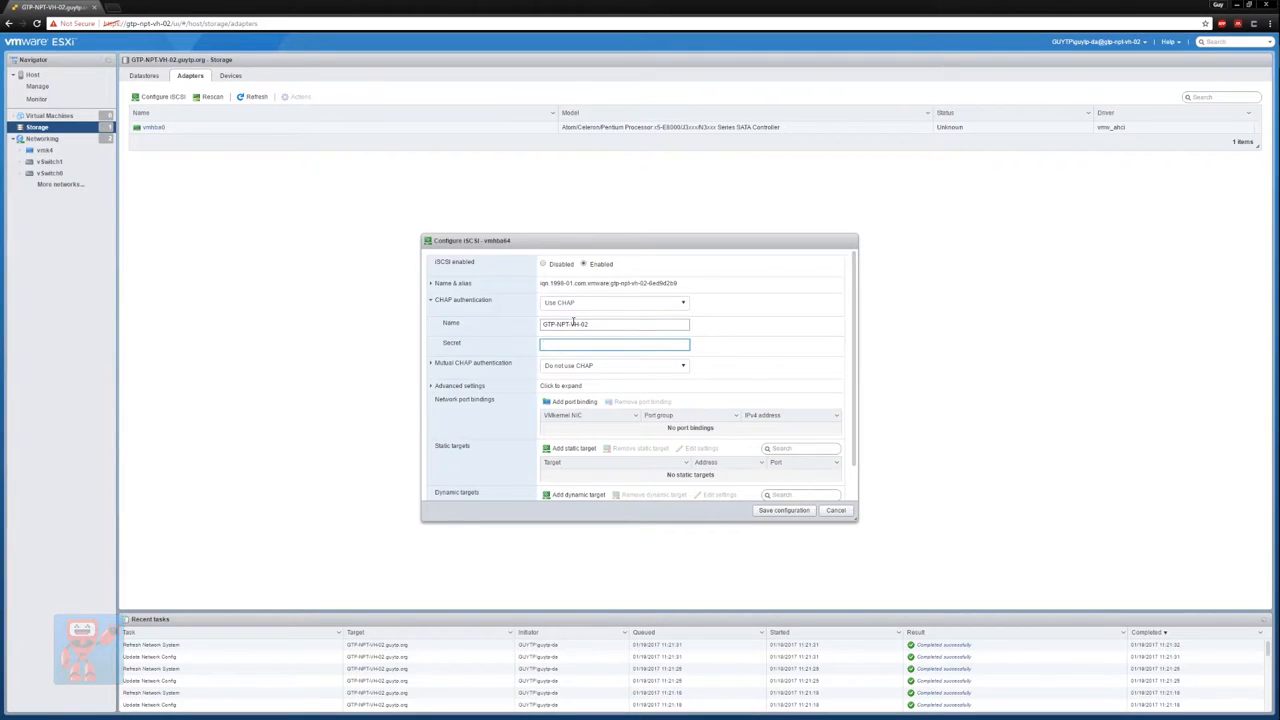
text(********)
scroll(572, 340, down, 1)
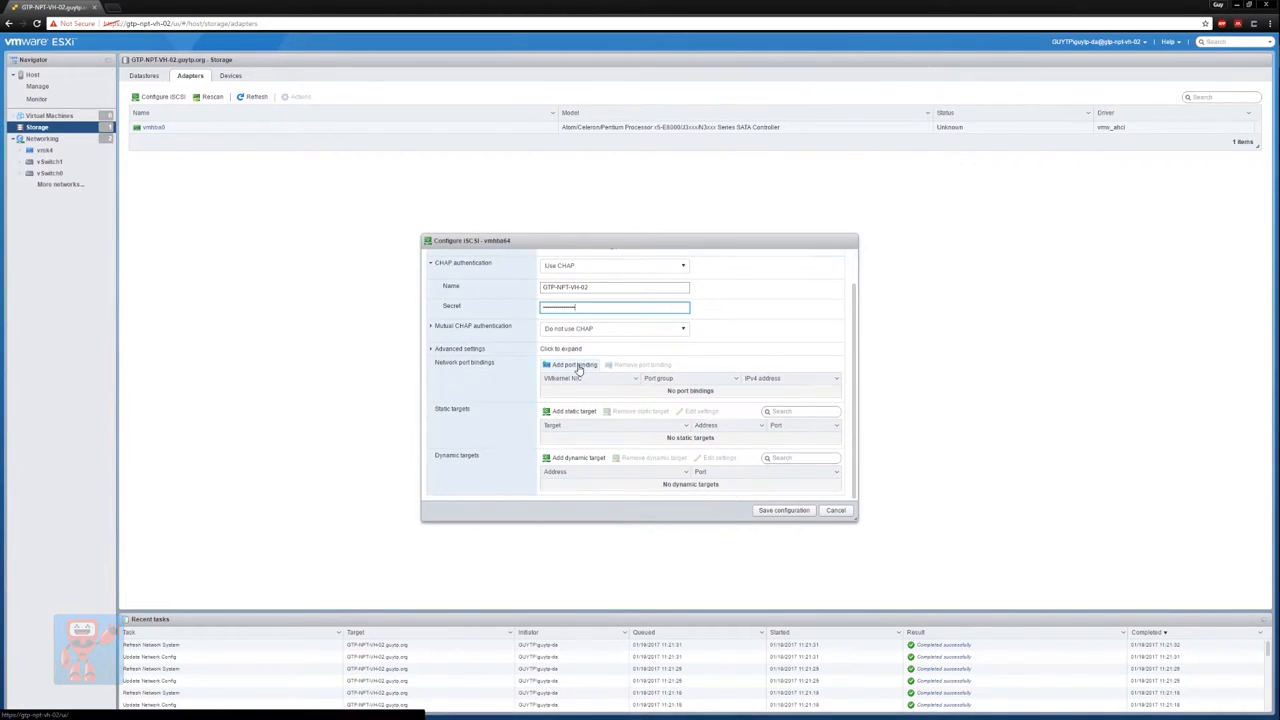
Add port bindings for vmk1, vmk2, vmk3 and vmk4 (iSCSI1–iSCSI4) to the adapter.
click(572, 365)
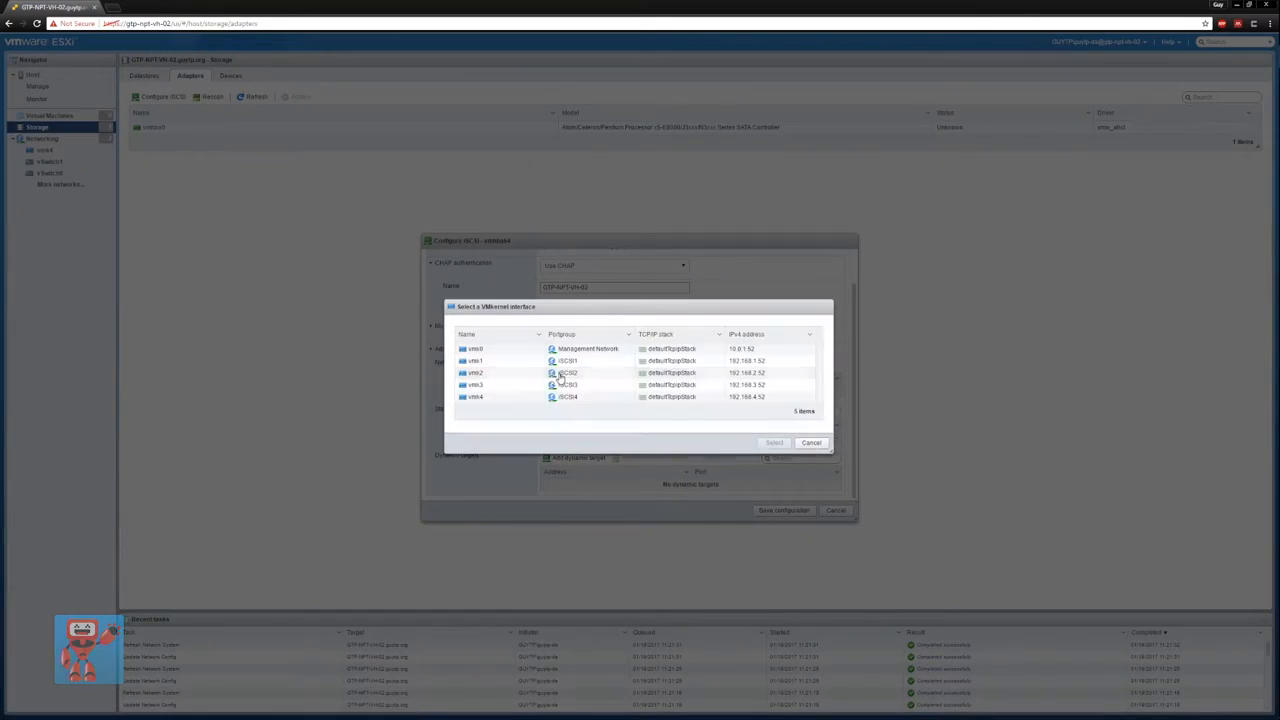
click(520, 361)
click(774, 443)
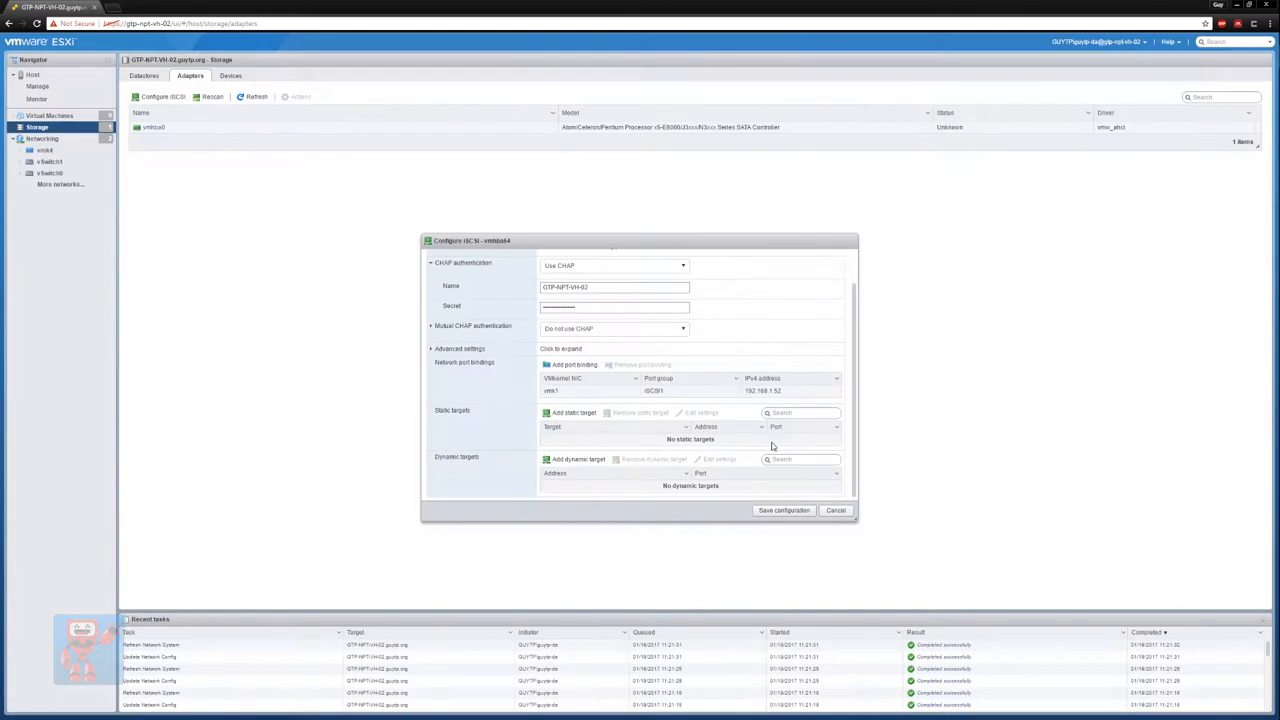
click(572, 365)
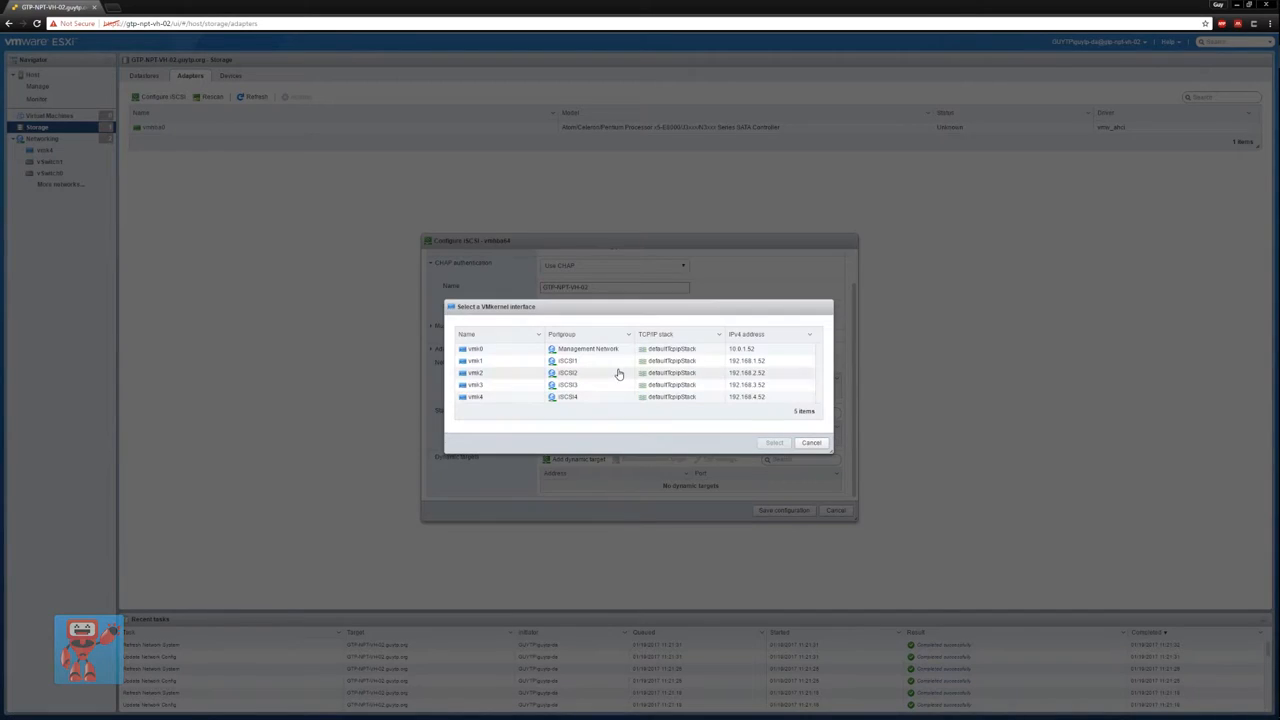
click(618, 373)
click(774, 443)
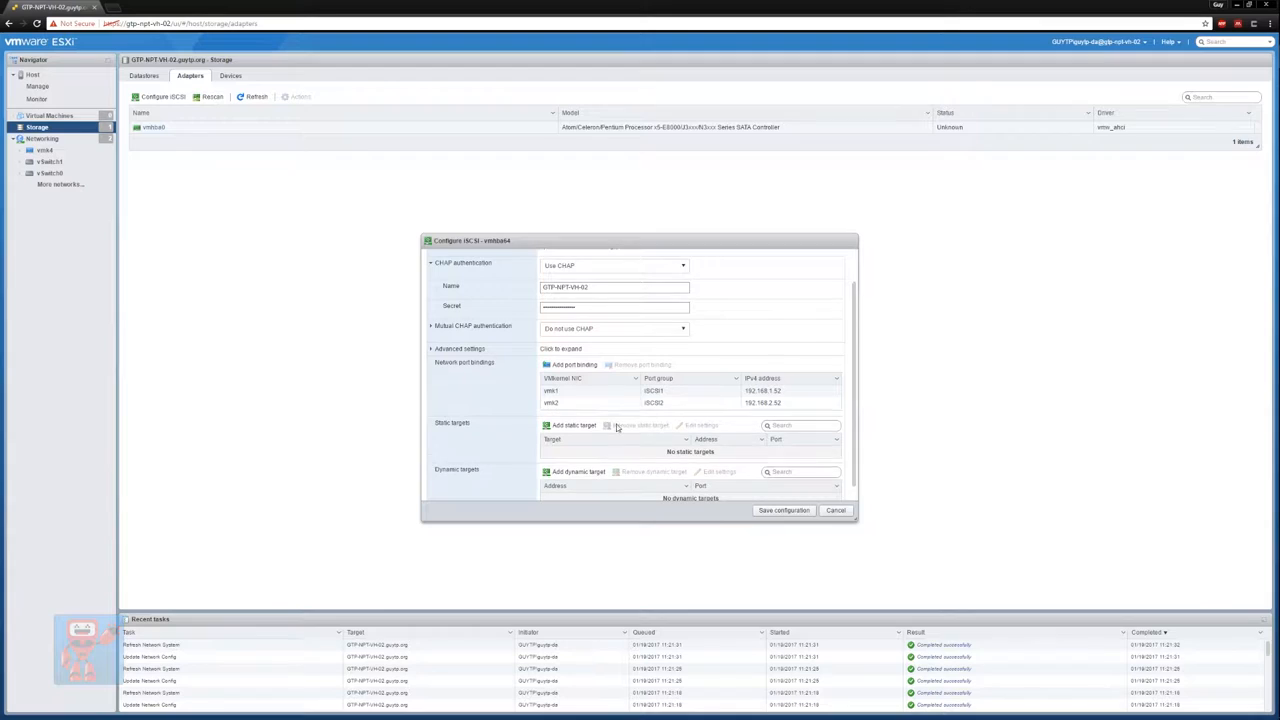
click(572, 365)
click(623, 385)
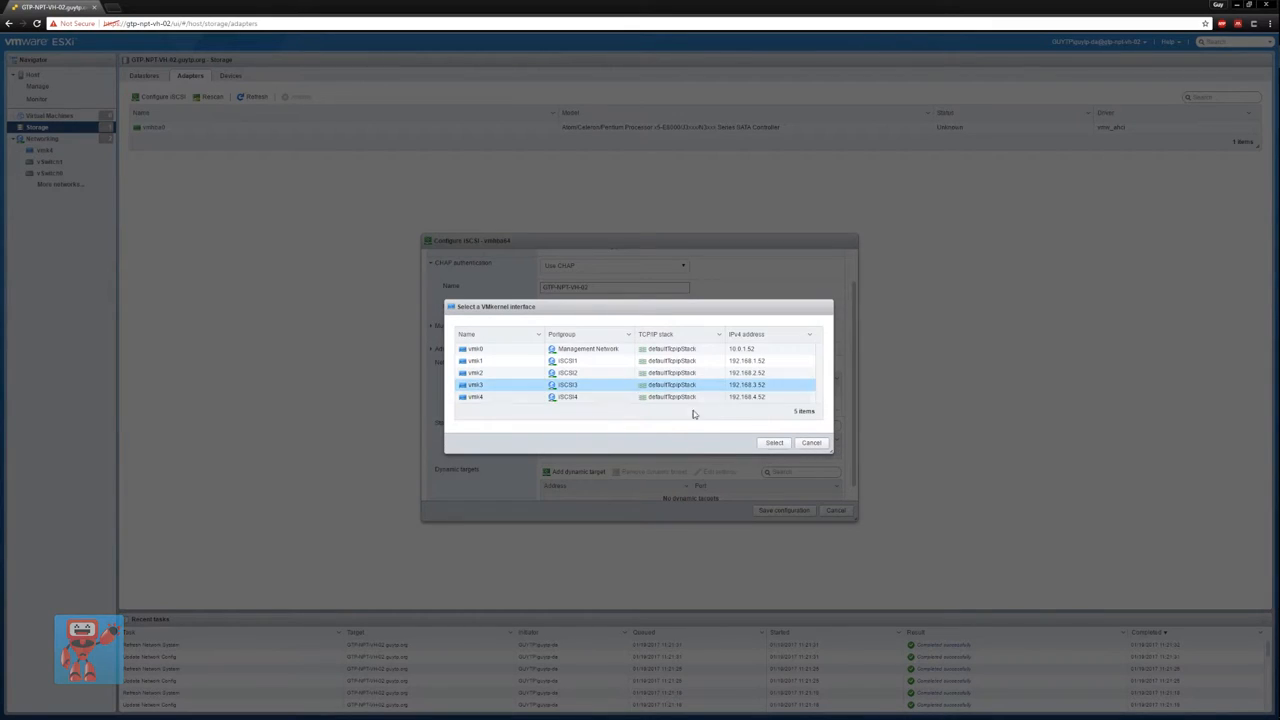
click(774, 443)
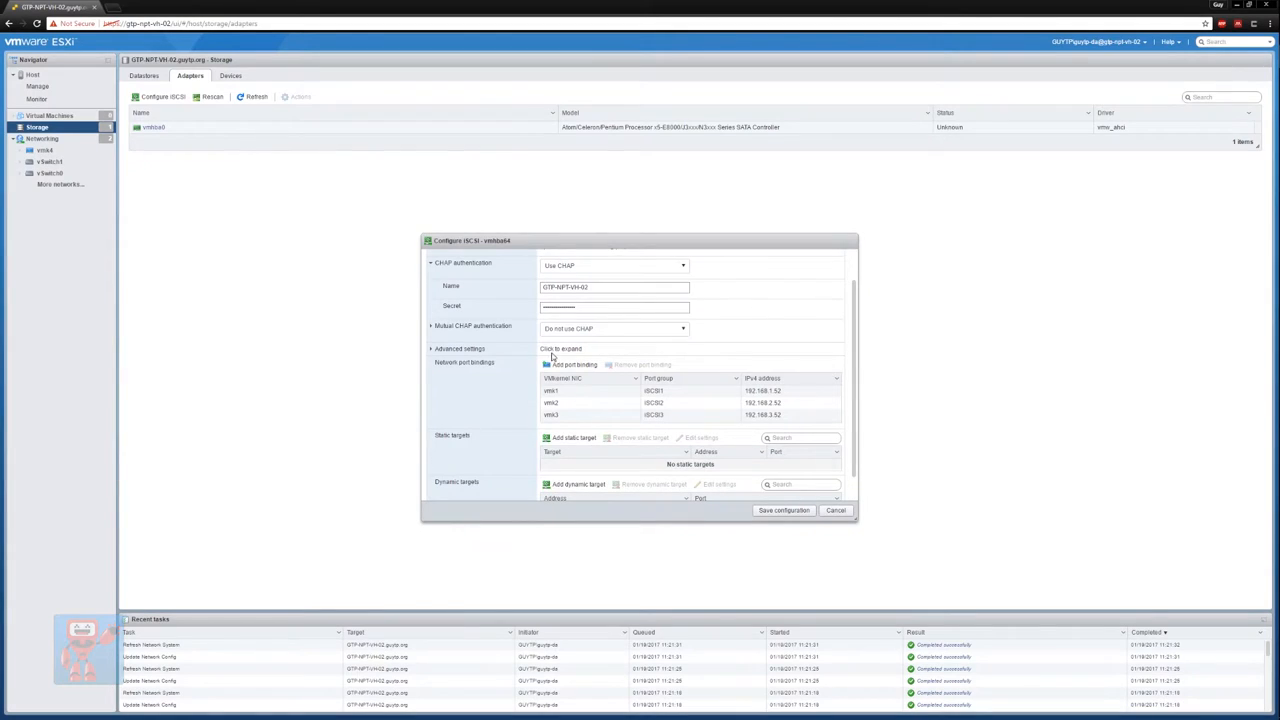
click(553, 365)
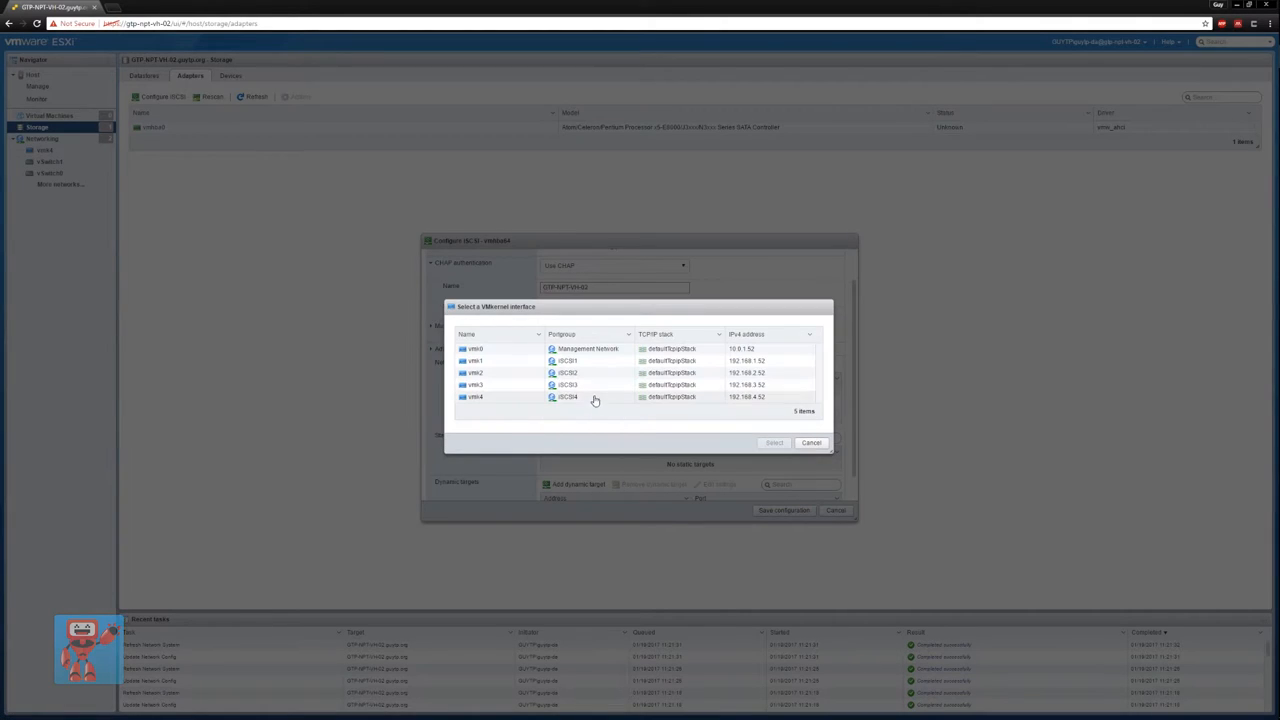
click(594, 398)
click(772, 443)
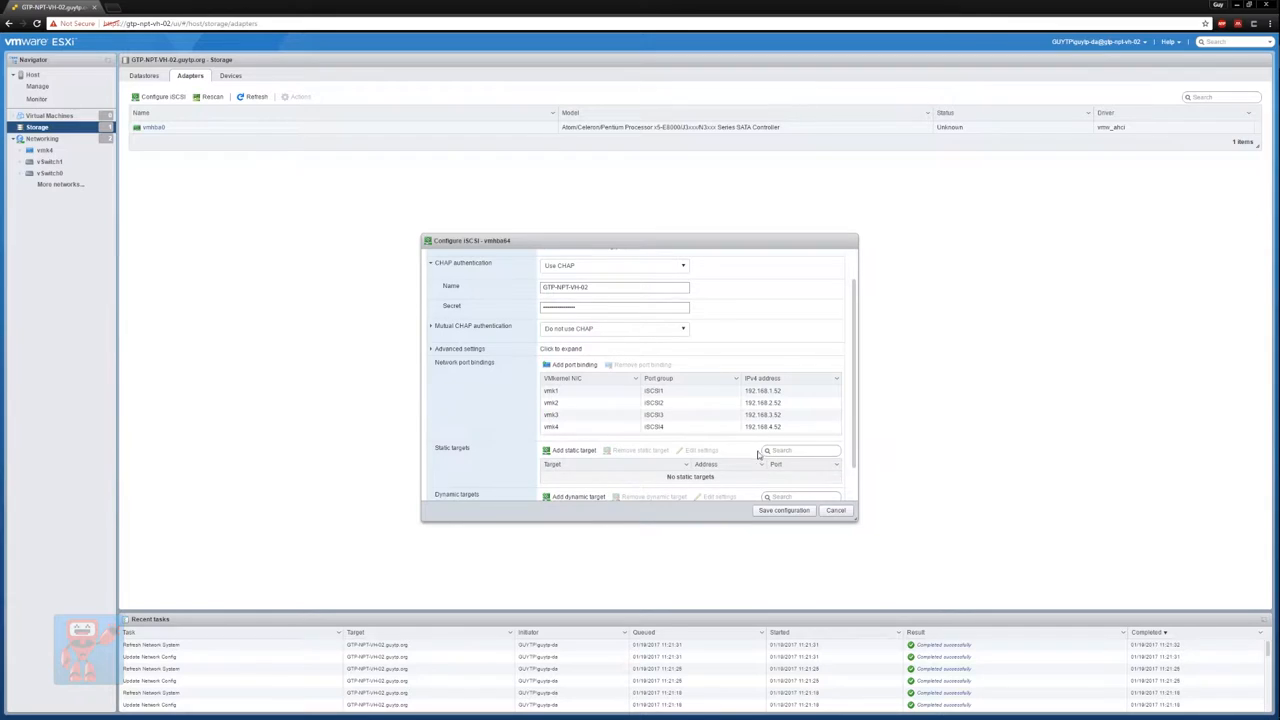
scroll(750, 452, down, 2)
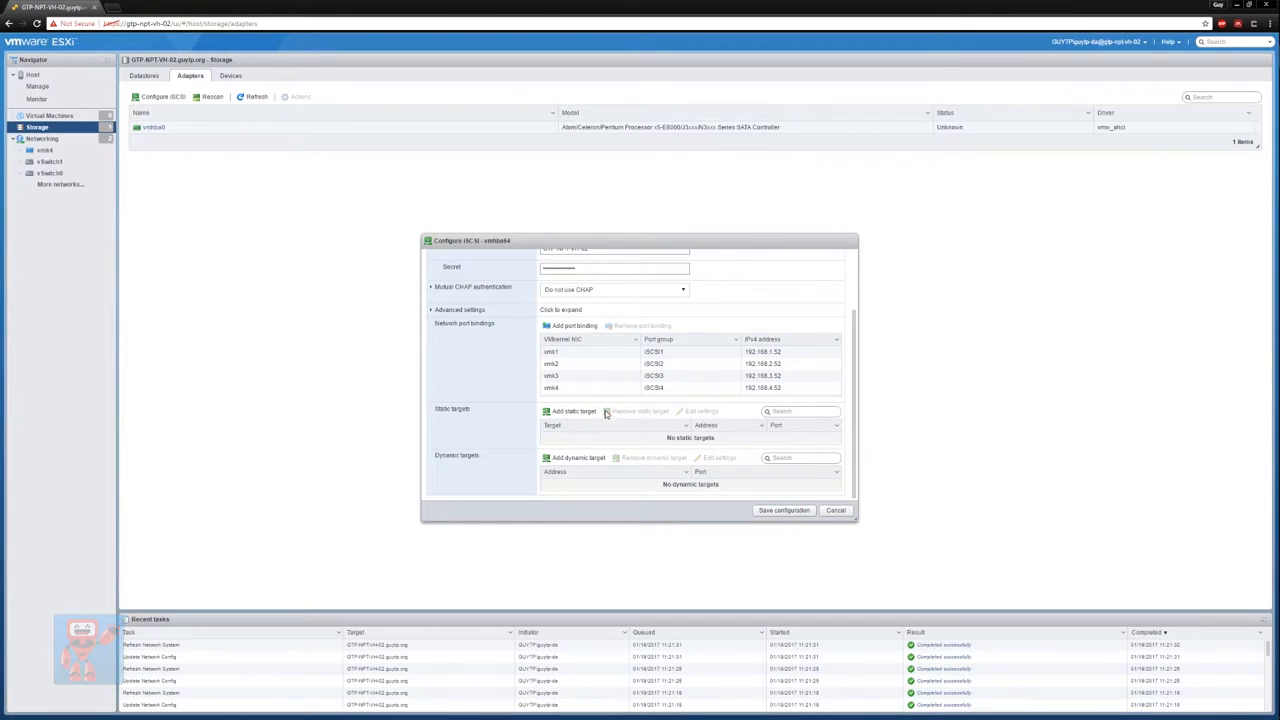
Add dynamic target 192.168.1.10:3260 and save the iSCSI configuration.
click(575, 458)
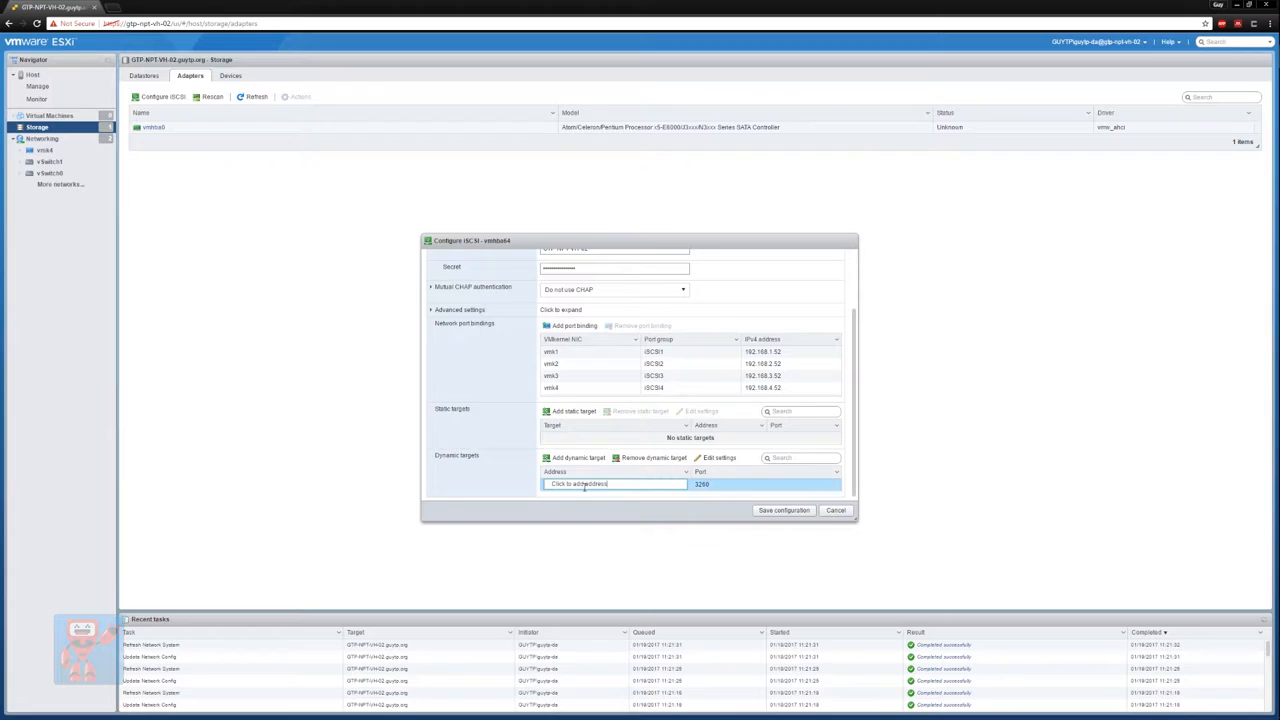
key(ctrl+a)
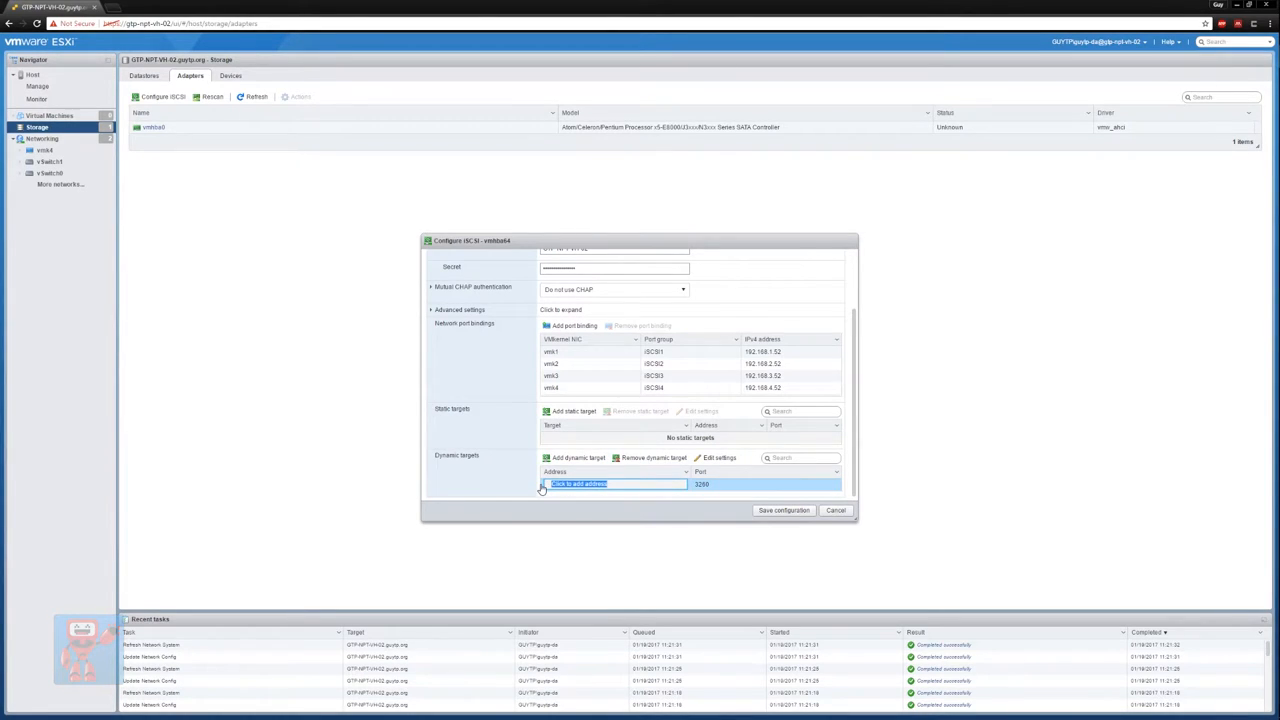
text(192.168.1.10)
key(Return)
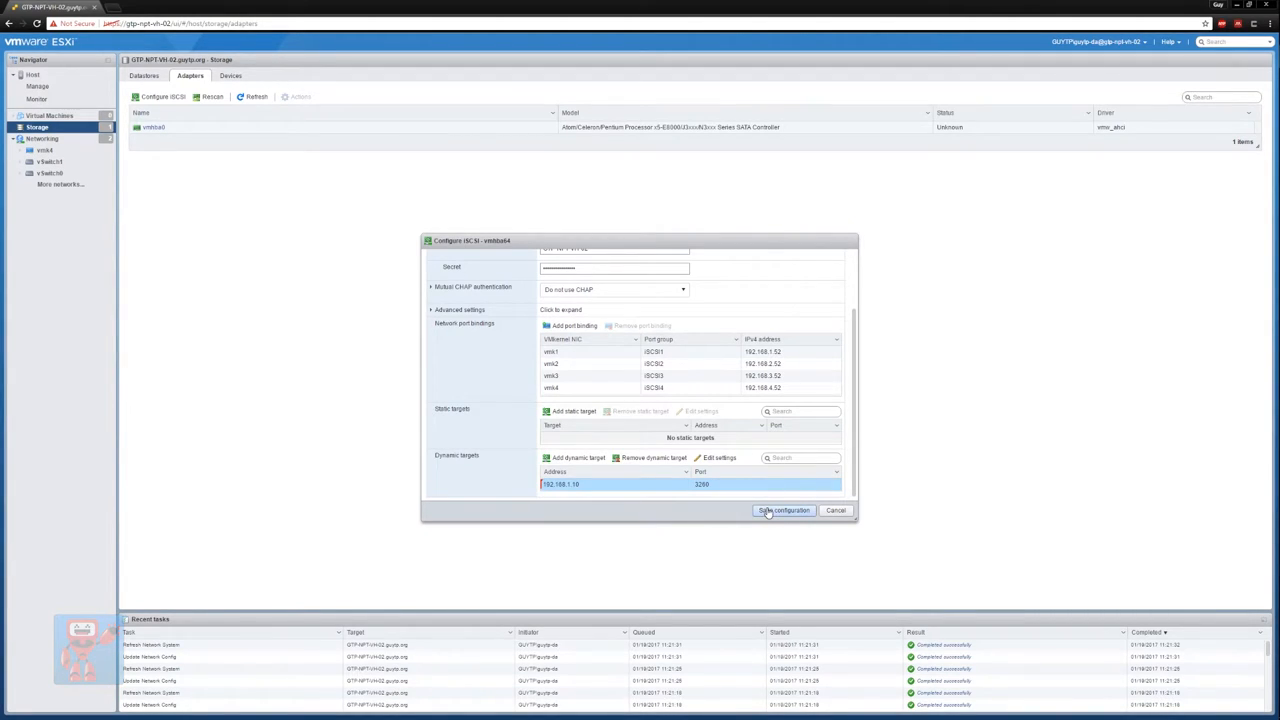
click(767, 511)
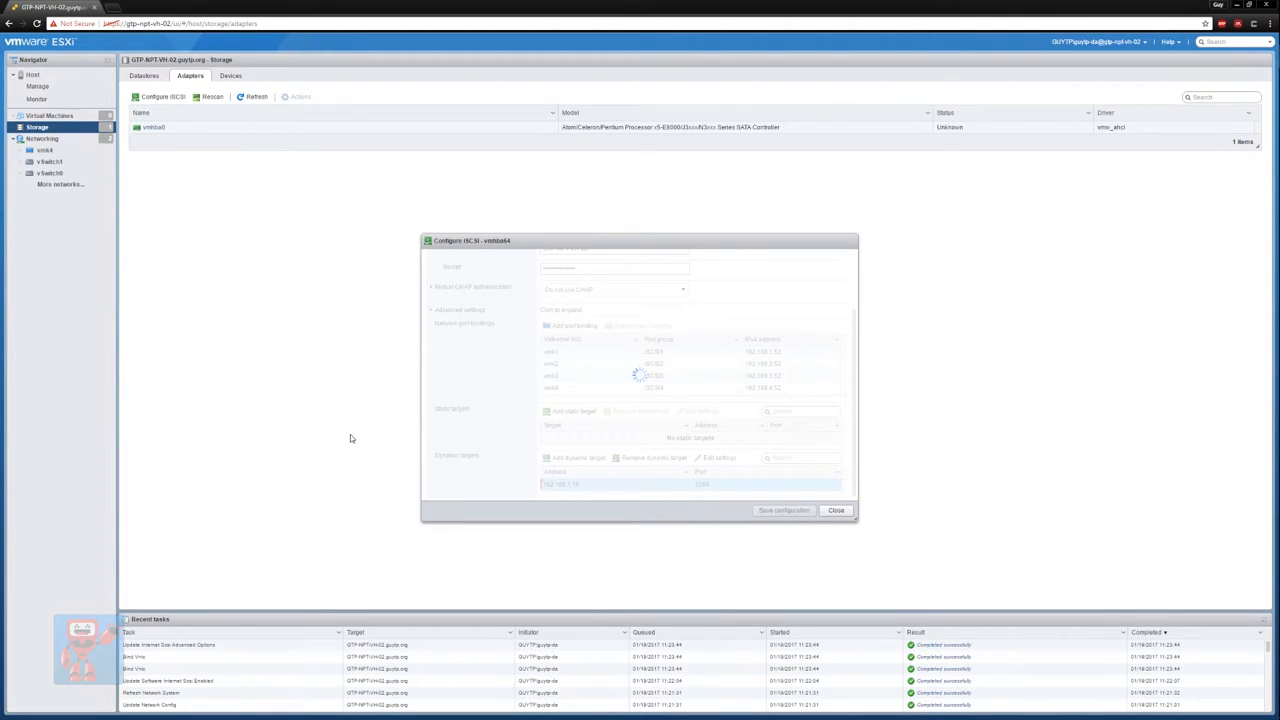
Load the FreeNAS management page for gtp-npt-san-02 in a new browser tab.
key(ctrl+t)
text(gtp-npt)
key(Return)
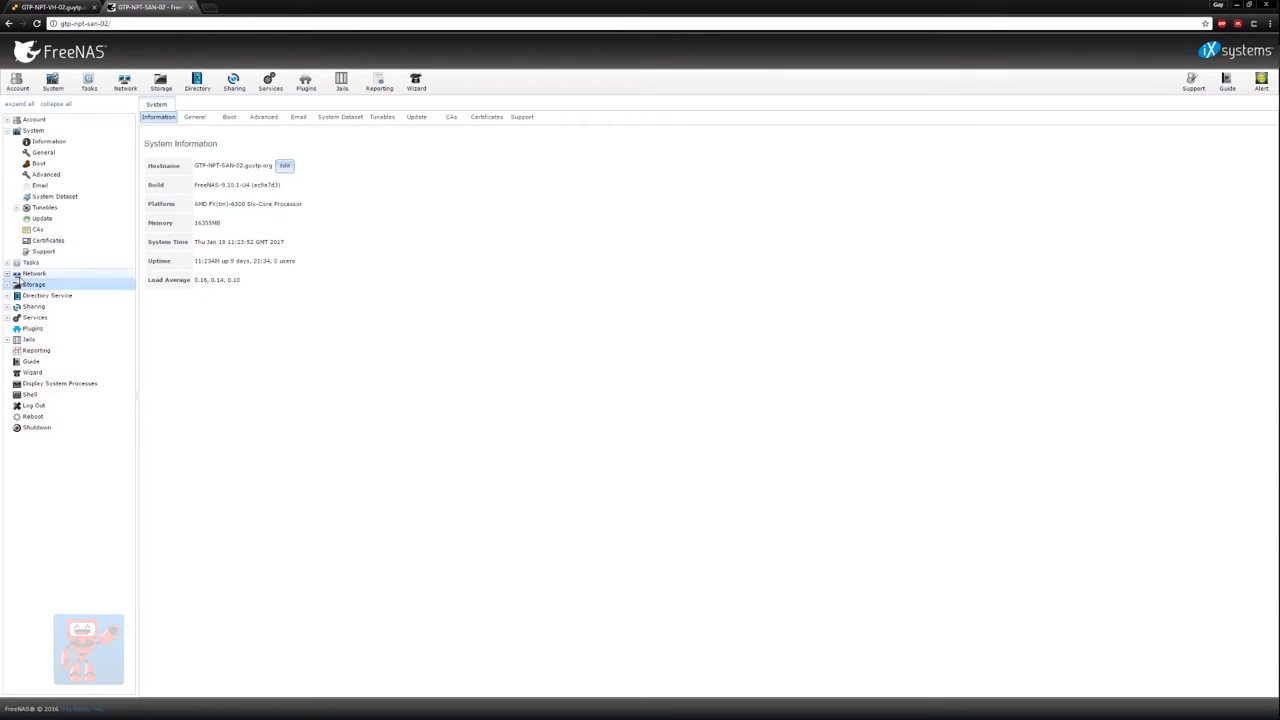
In FreeNAS Sharing > Block (iSCSI) > Targets, open the GTP-NPT-VH-02 target for editing.
click(269, 84)
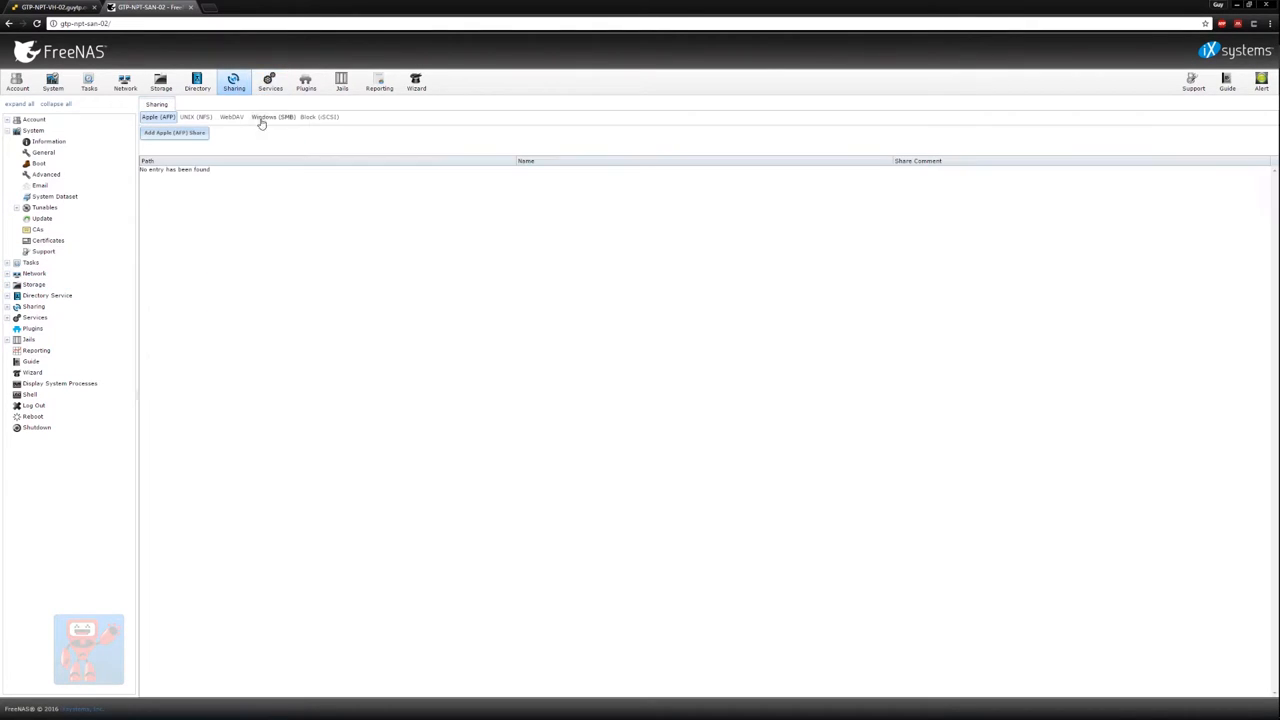
click(316, 117)
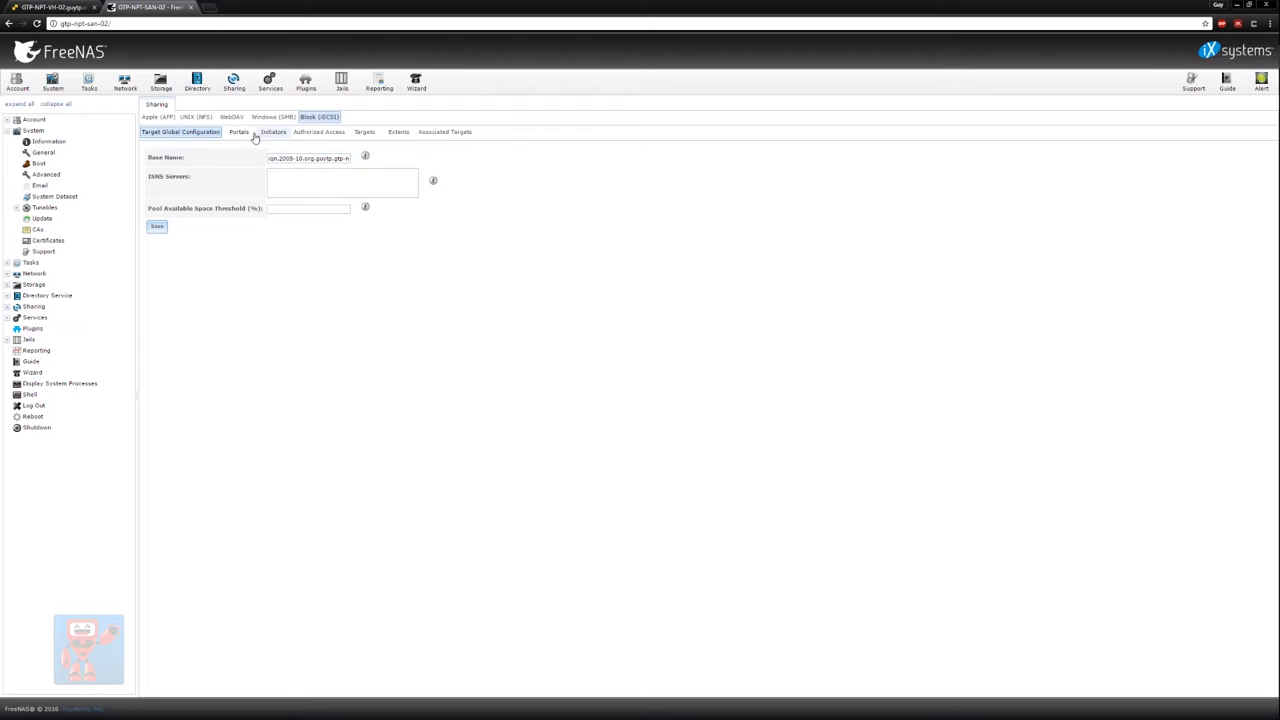
click(364, 132)
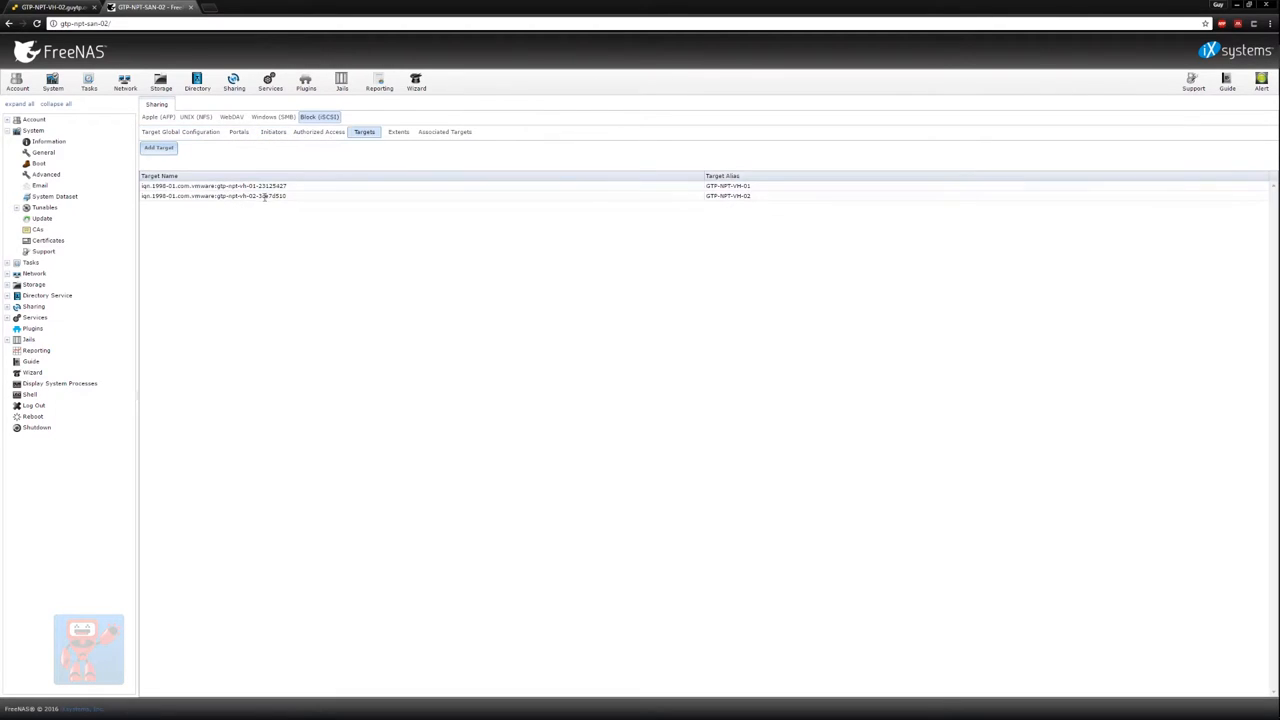
double_click(265, 197)
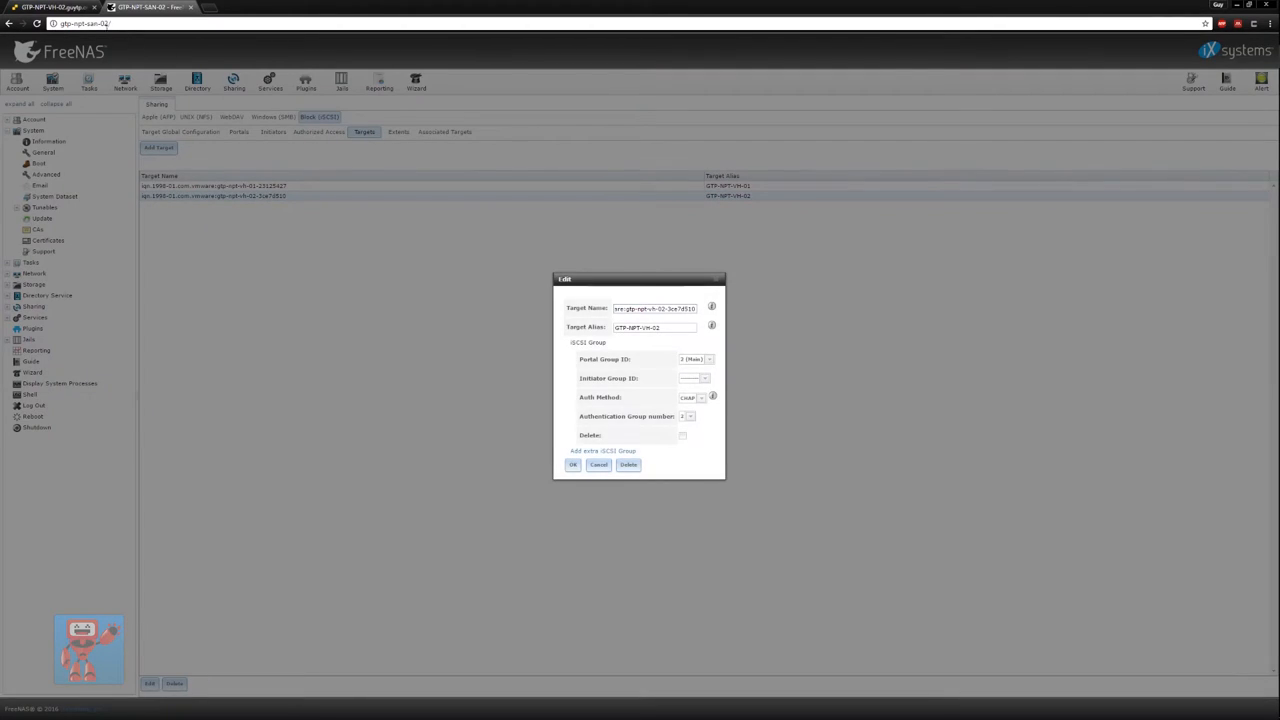
Rescan the ESXi storage adapters and copy the host's iSCSI name from Configure iSCSI.
click(55, 7)
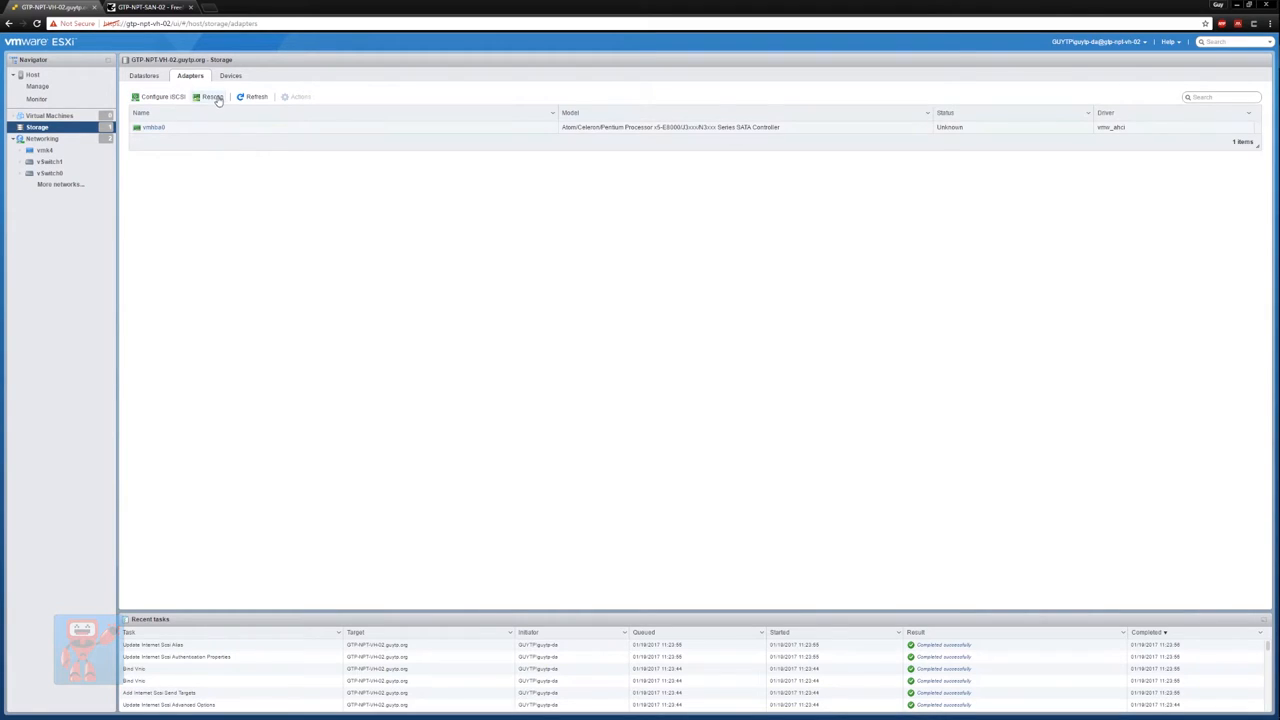
click(255, 100)
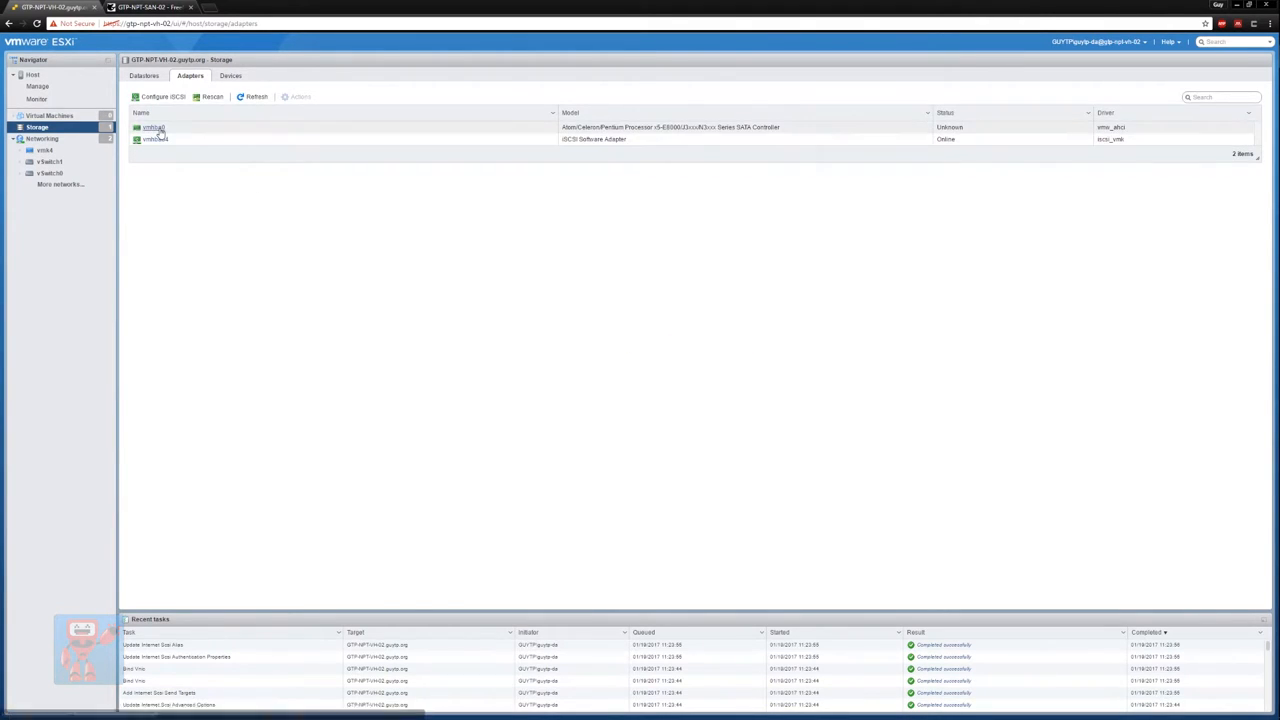
click(162, 96)
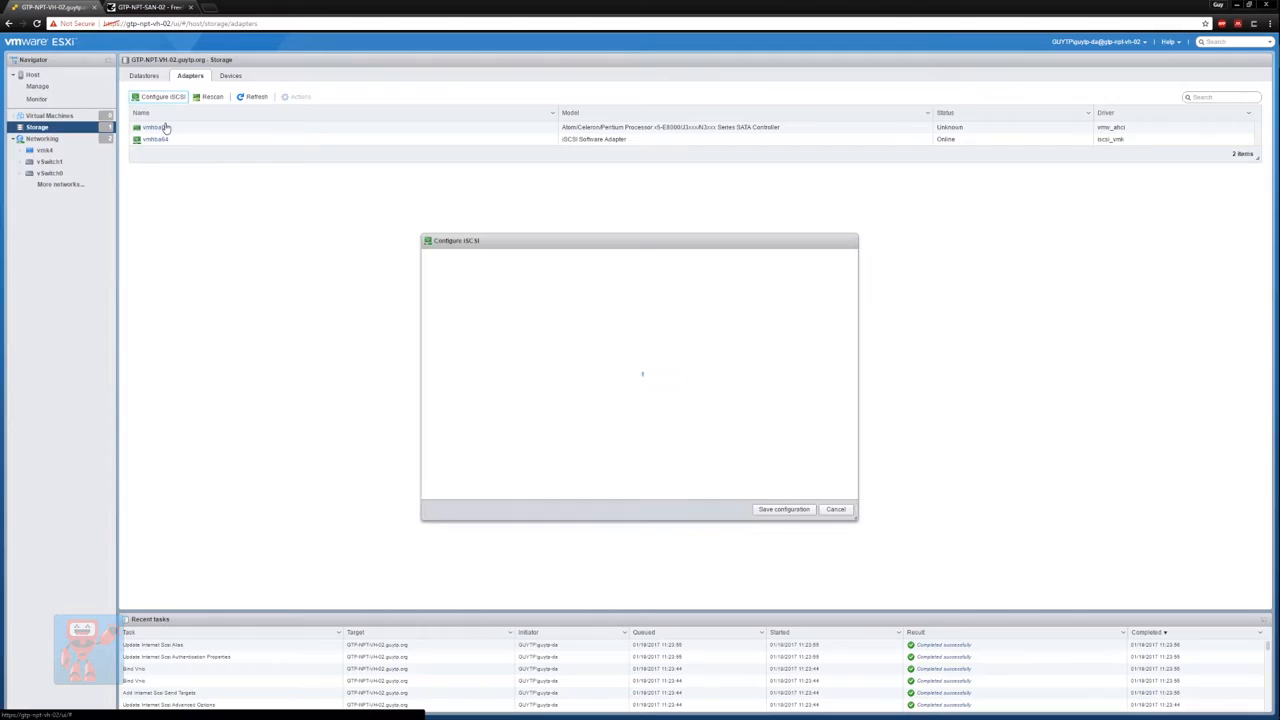
drag(545, 282, 680, 284)
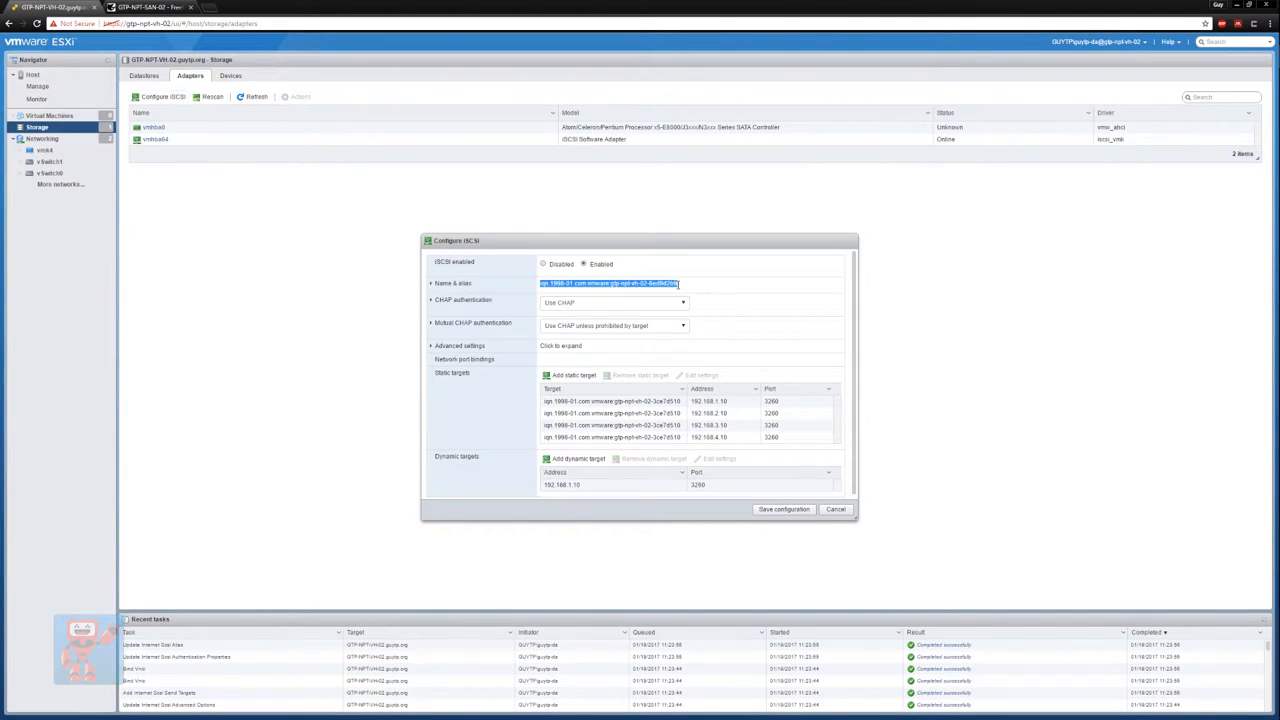
key(ctrl+Tab)
Paste the ESXi iSCSI name as the target name, save it, and return to ESXi.
key(ctrl+v)
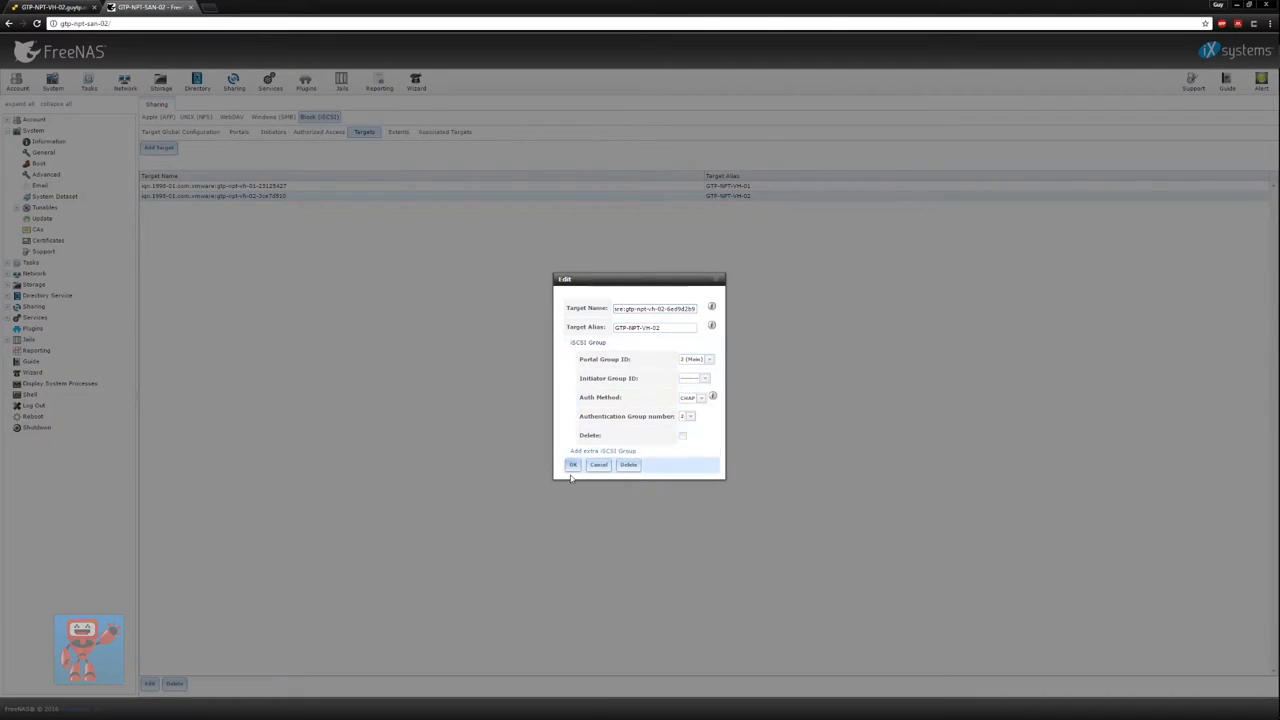
click(573, 464)
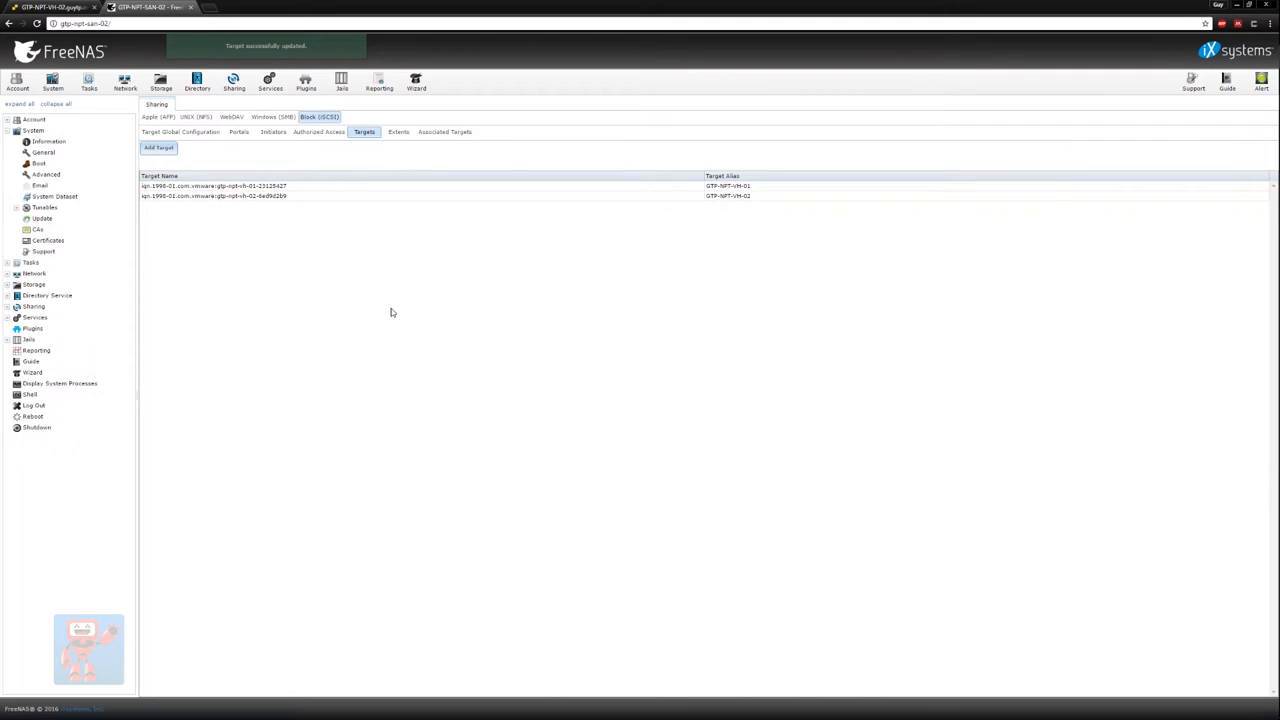
key(ctrl+Tab)
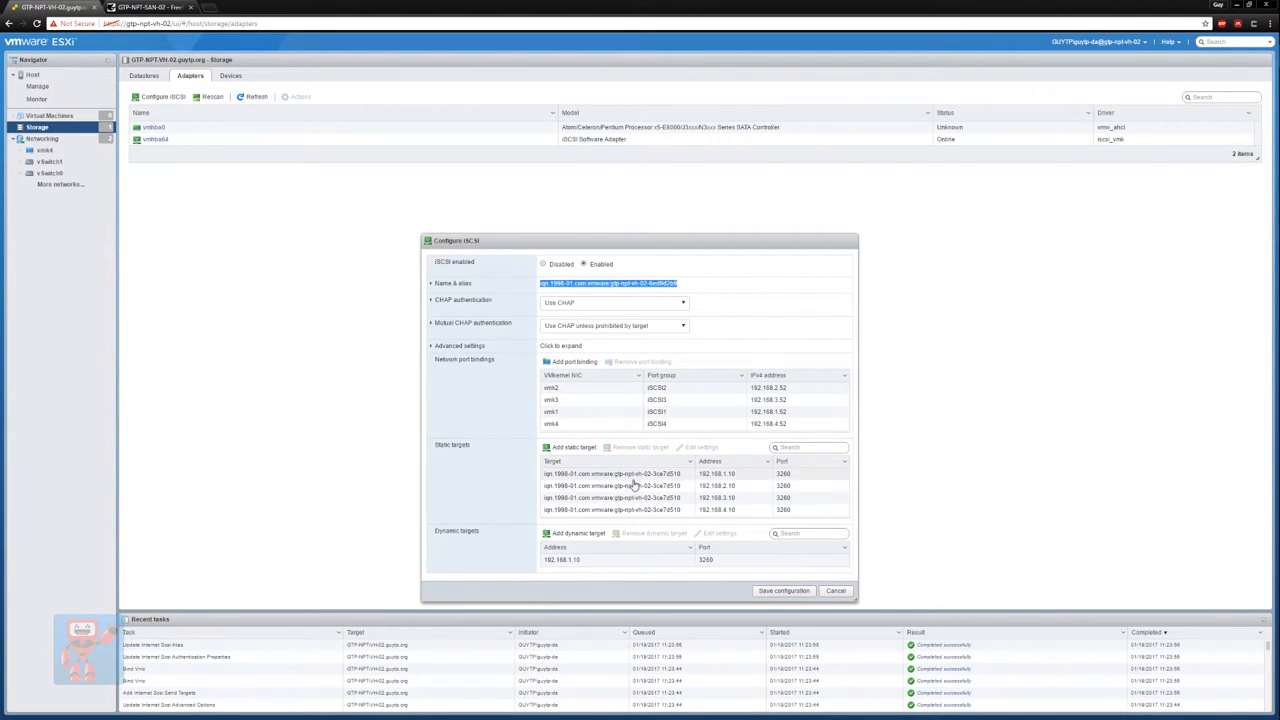
Rescan and refresh the storage devices so the 6 TB FreeNAS iSCSI disk appears.
click(835, 591)
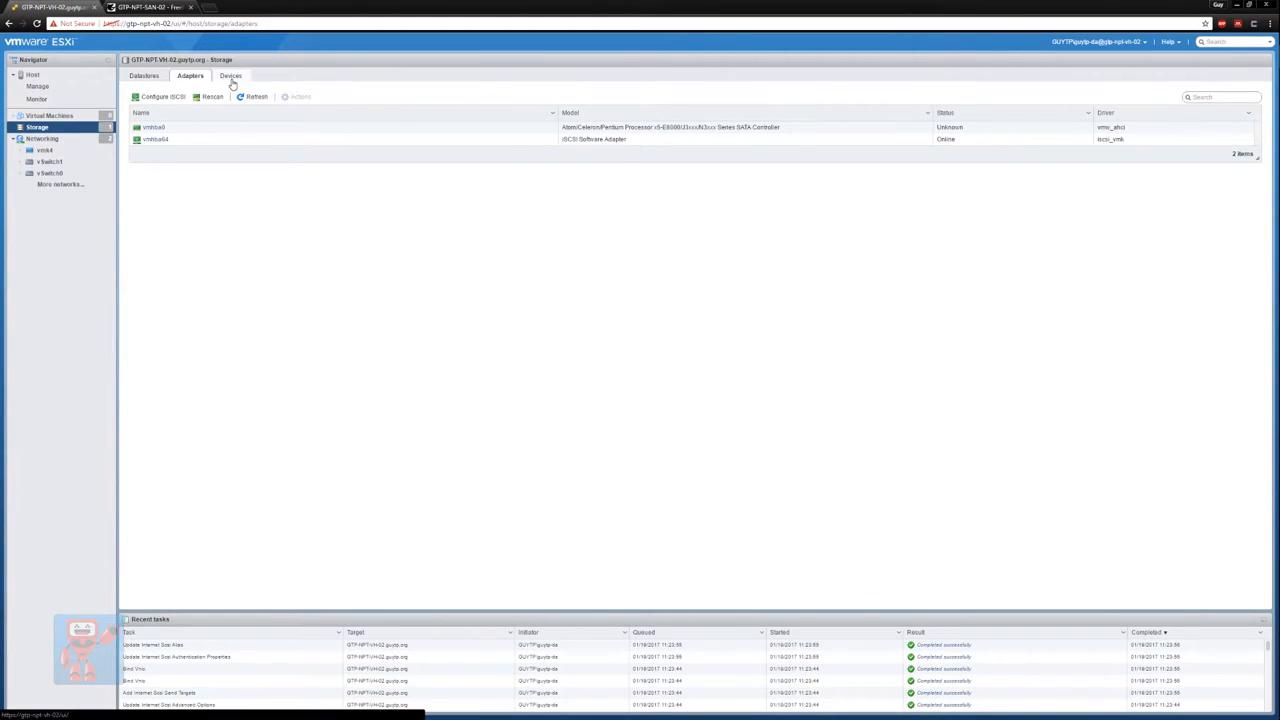
click(231, 78)
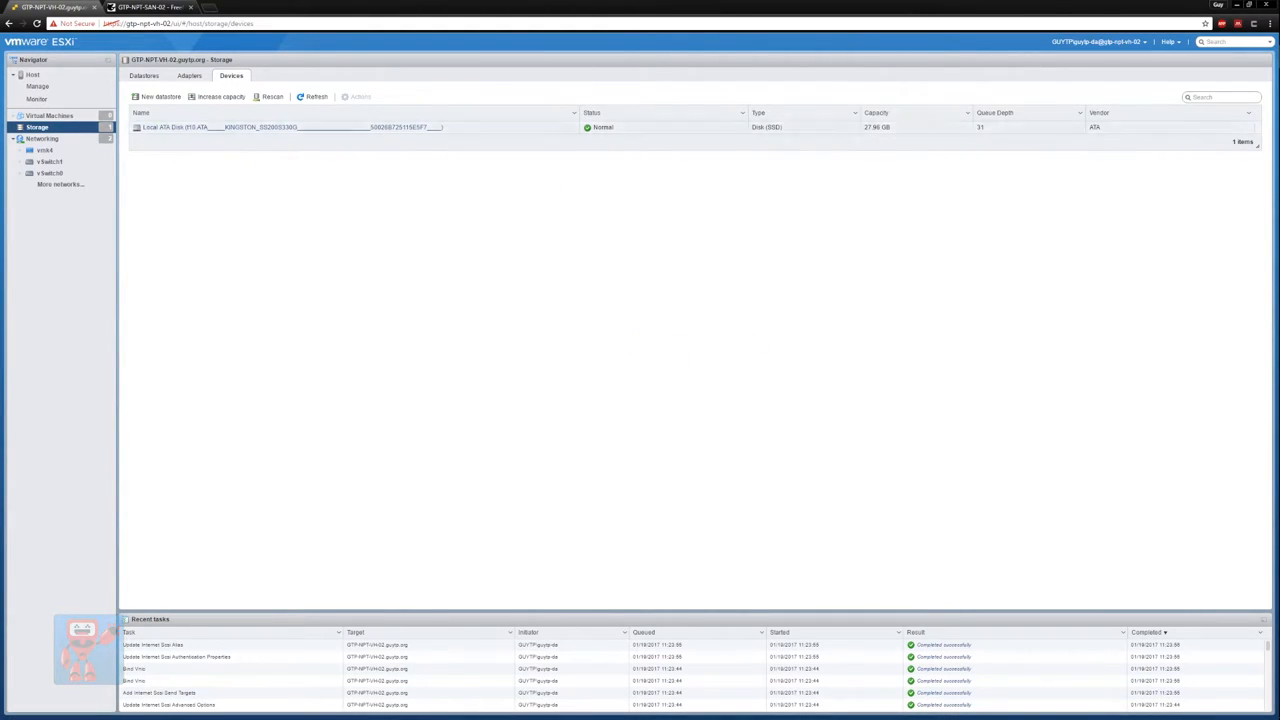
click(270, 97)
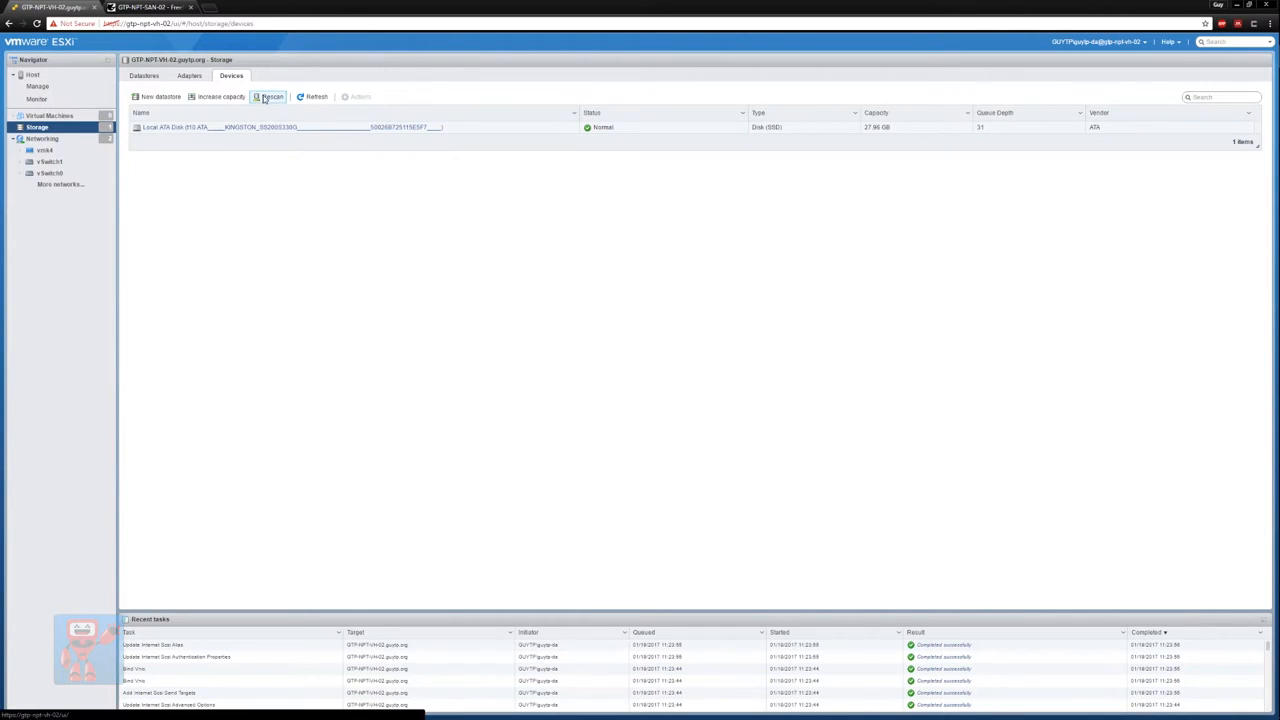
click(316, 98)
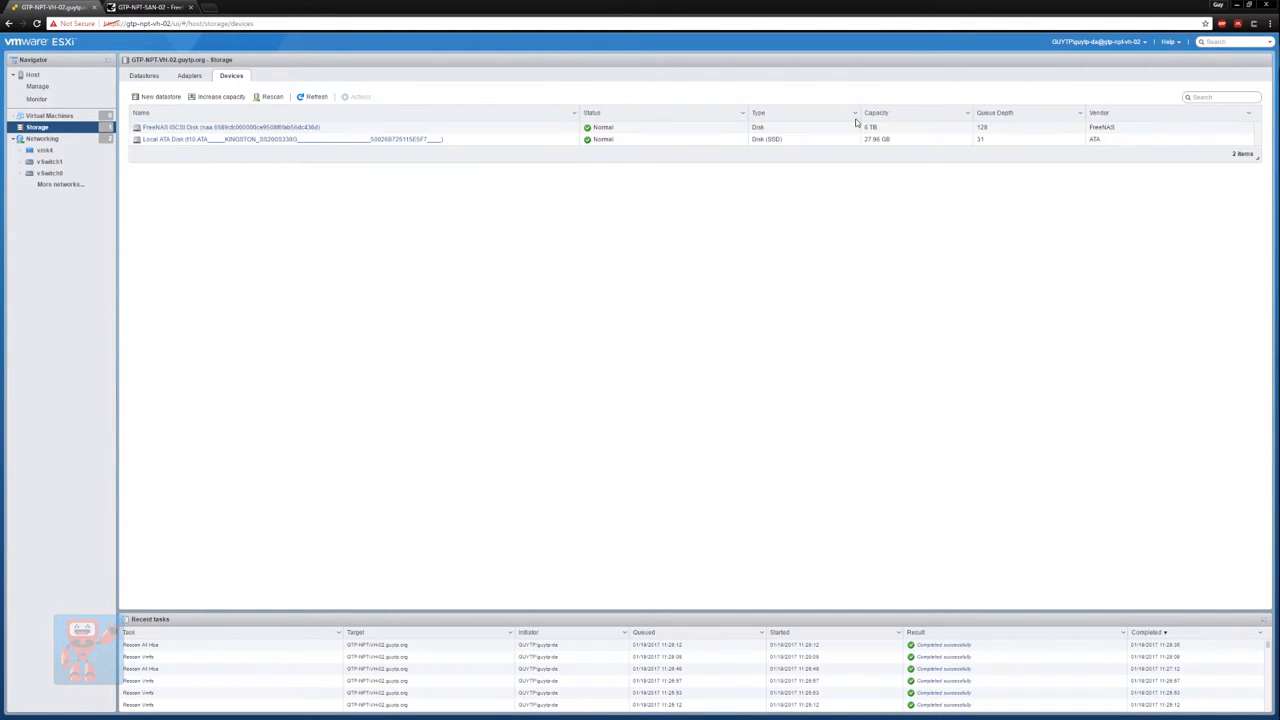
Inspect the FreeNAS disk's partitions via Edit partitions and cancel without changes.
right_click(231, 131)
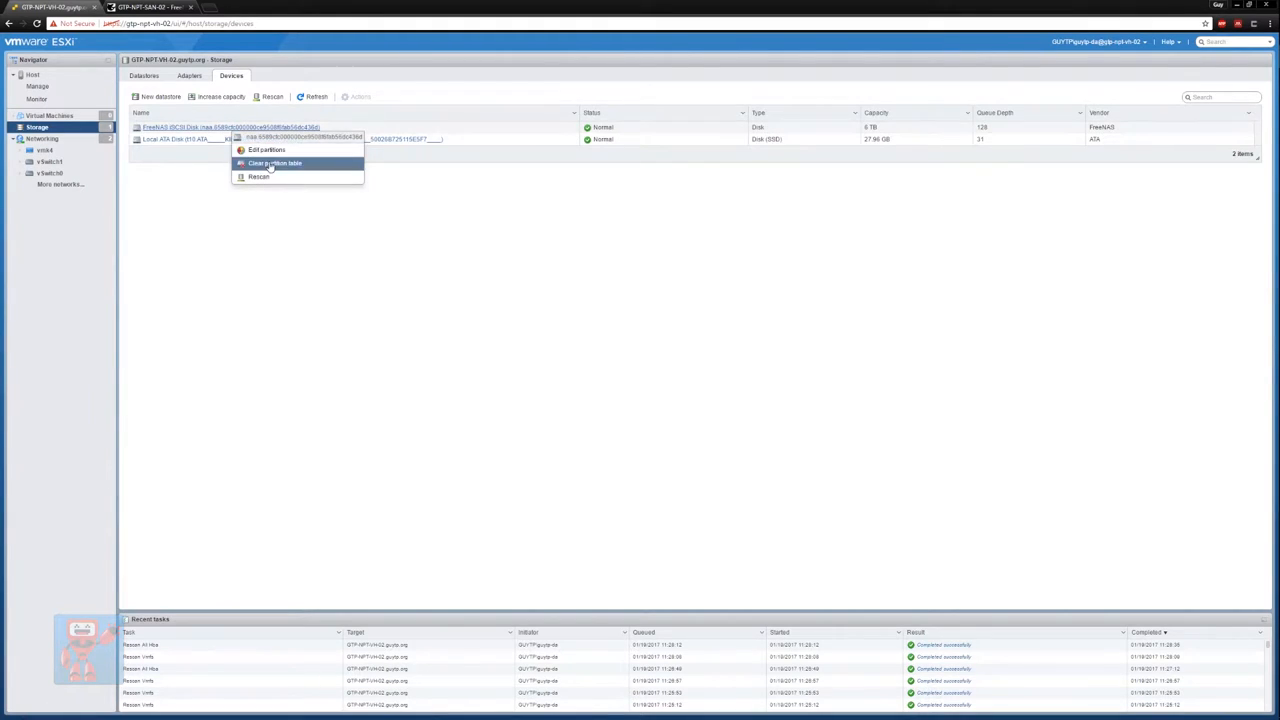
click(296, 152)
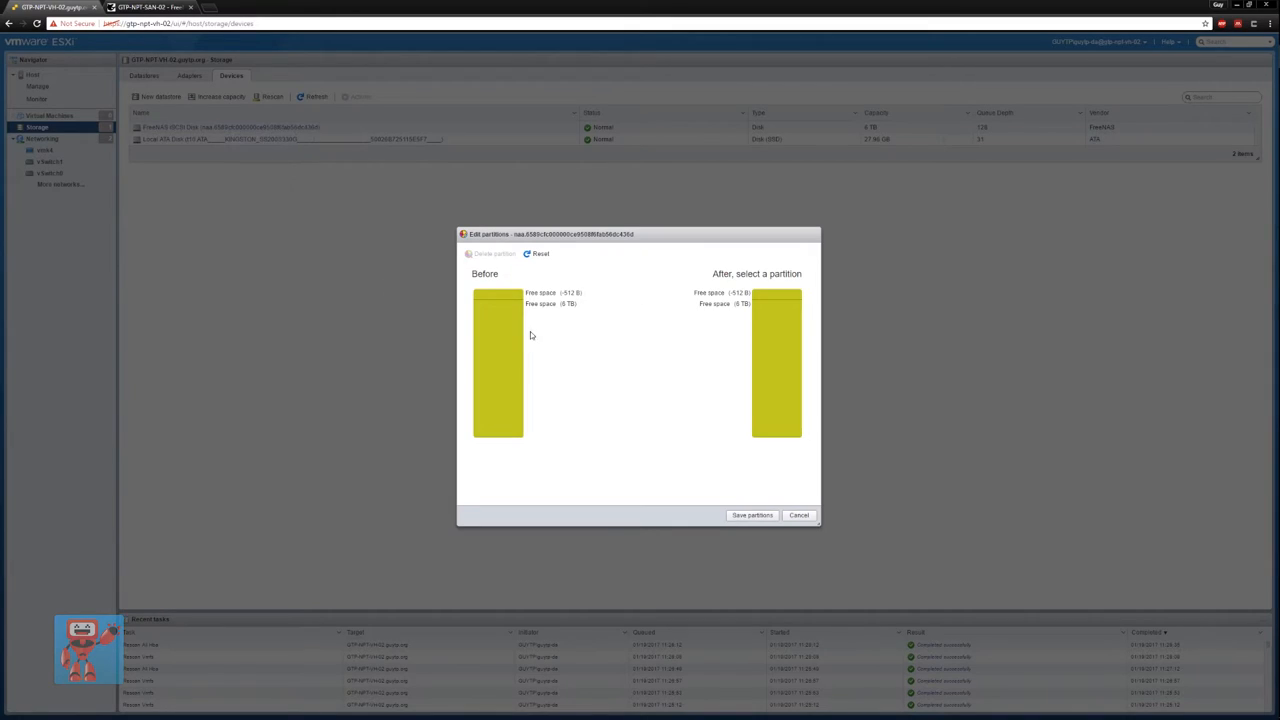
click(798, 515)
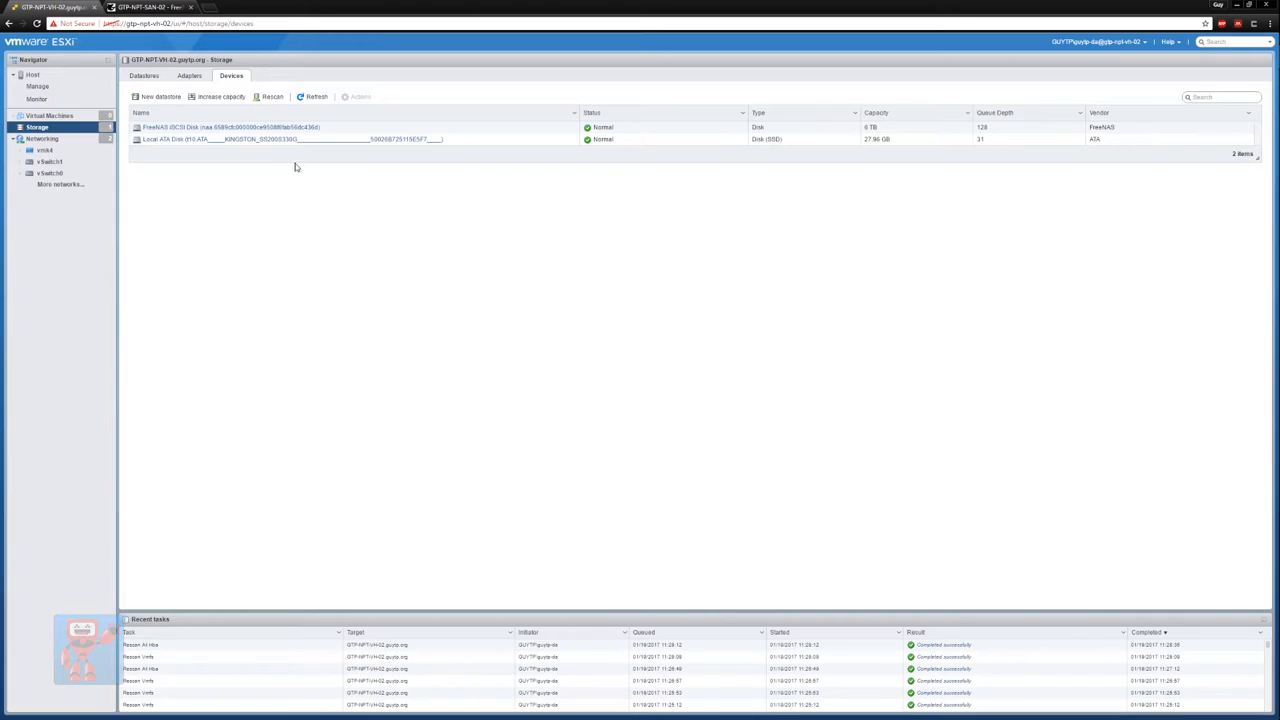
Create datastore iSCSI-SharedVMs on the FreeNAS disk, full-disk VMFS 6, confirming the erase.
click(158, 97)
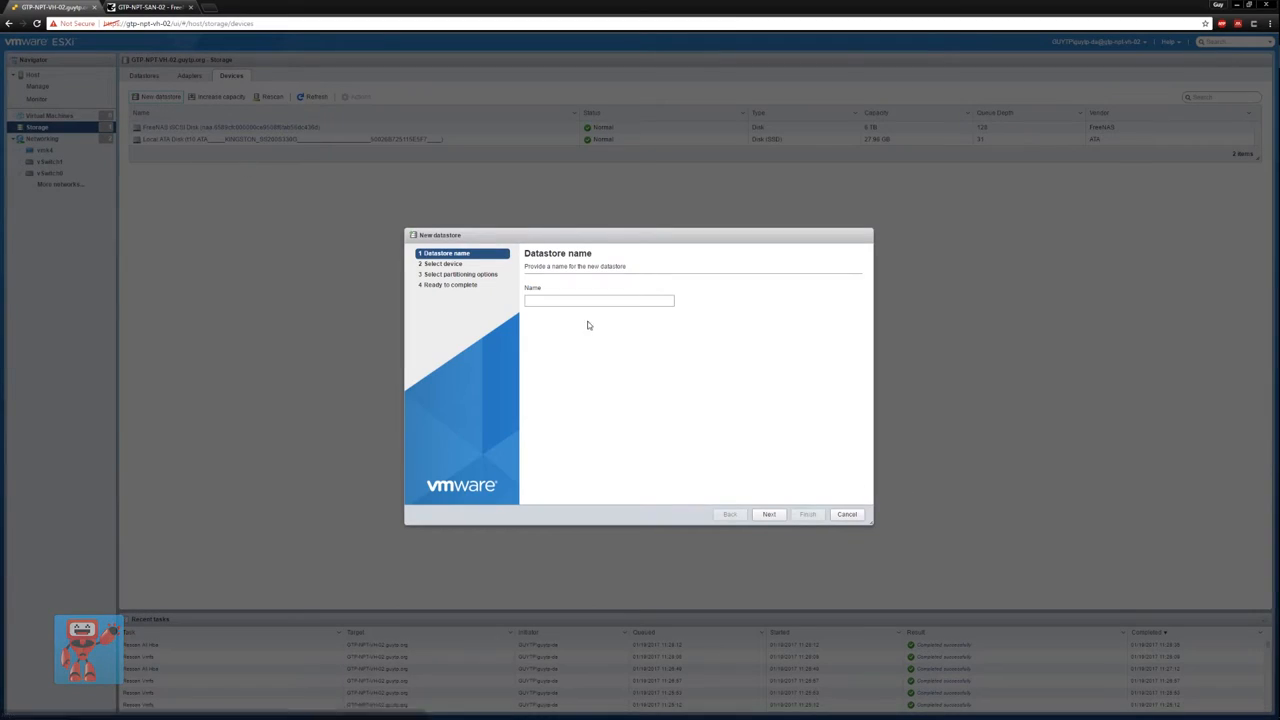
click(553, 300)
text(iSCSI-Shar)
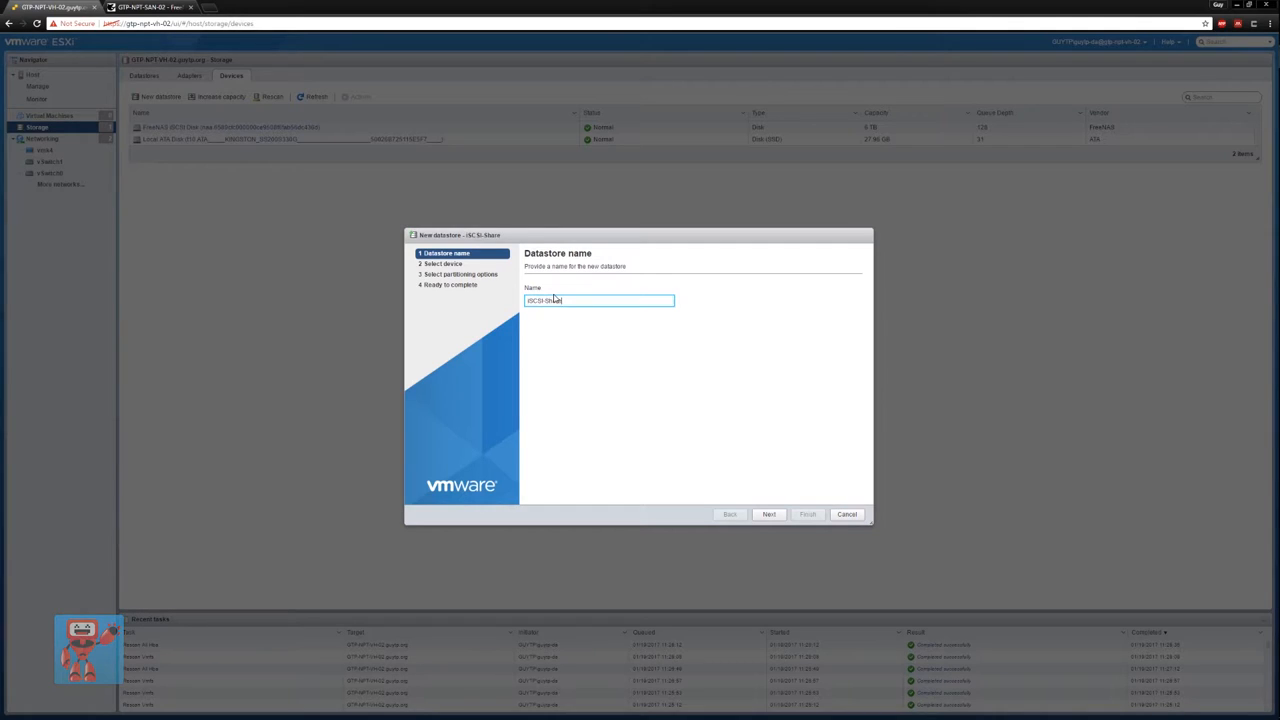
text(edVMs)
key(Return)
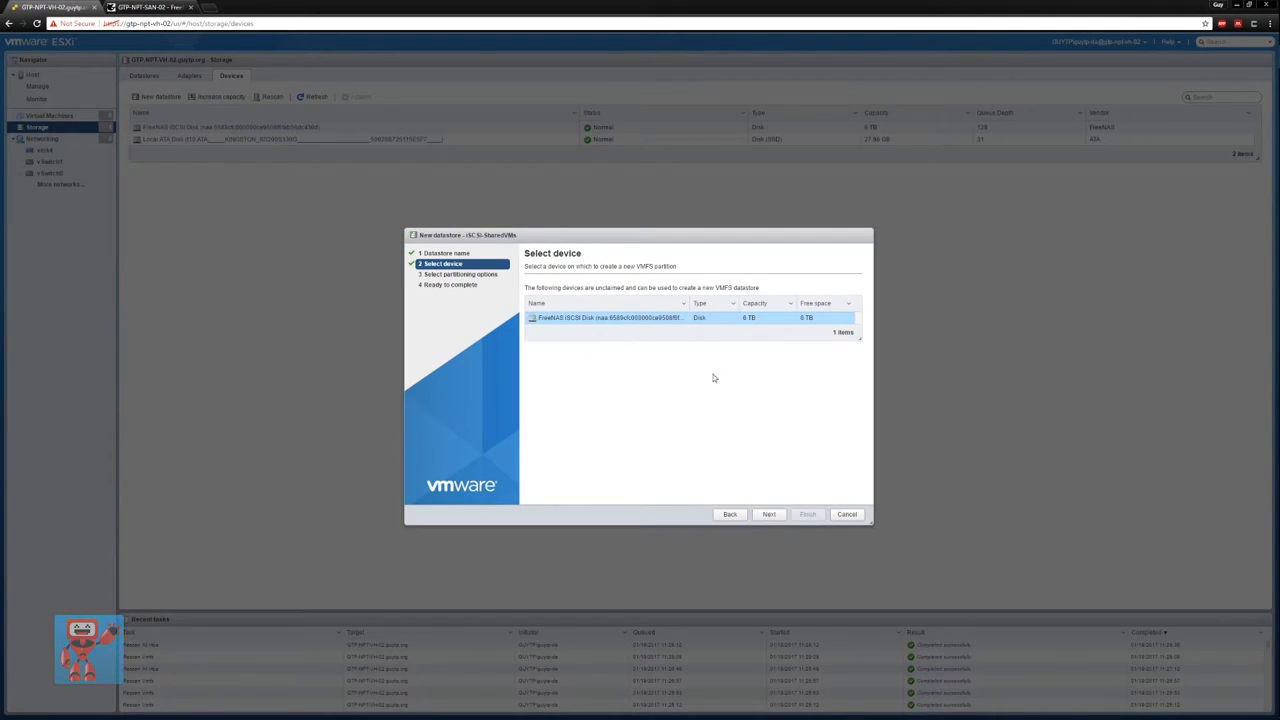
click(769, 514)
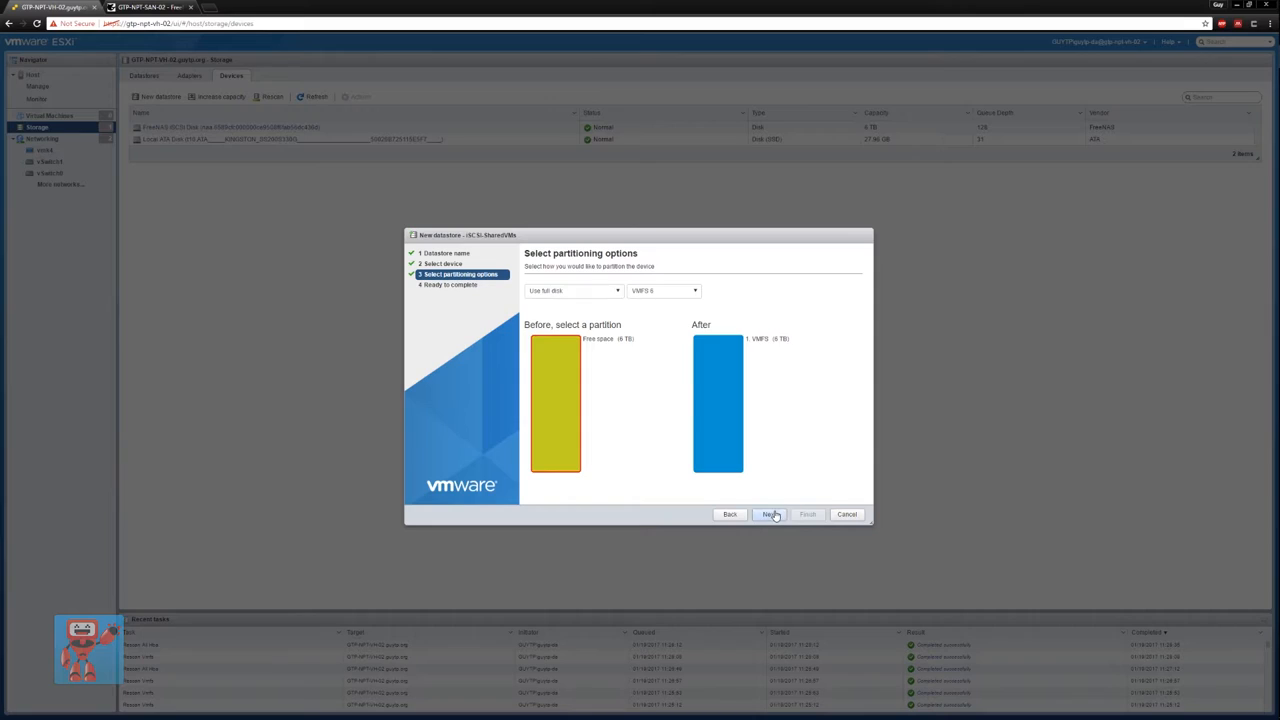
click(769, 514)
click(808, 514)
click(719, 420)
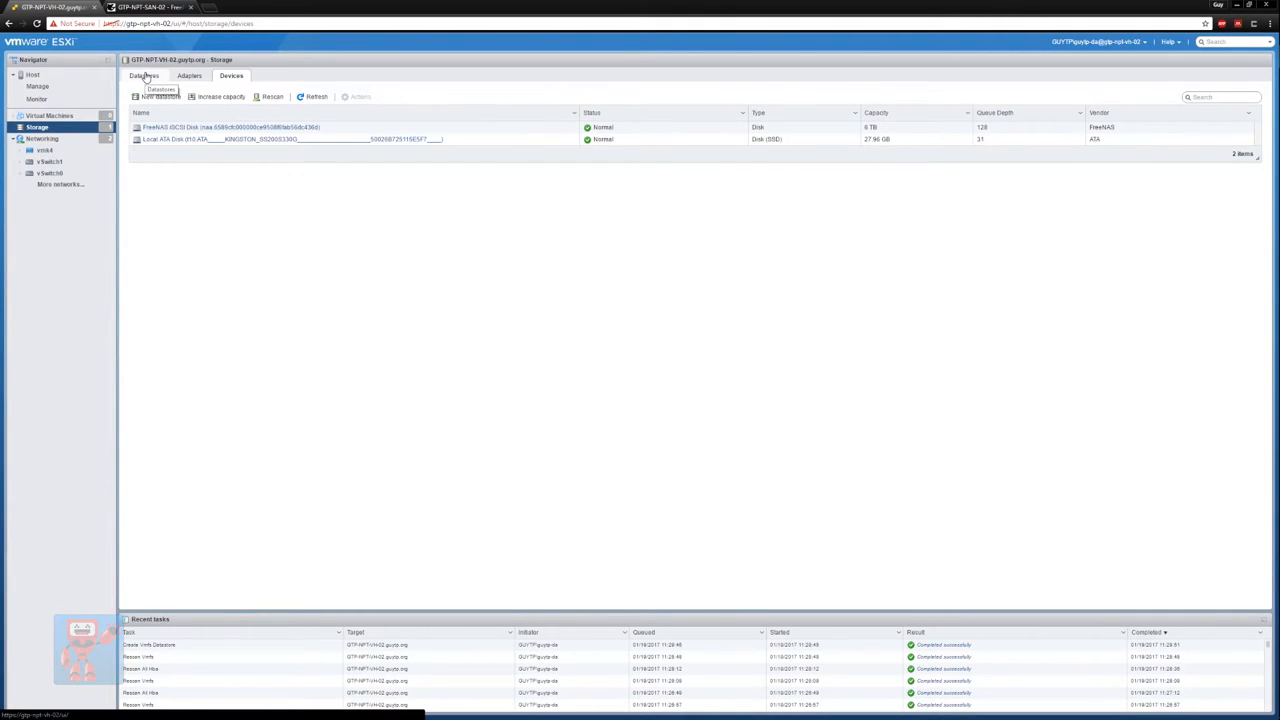
Review the Datastores list for iSCSI-SharedVMs, then go to Virtual Machines.
click(143, 76)
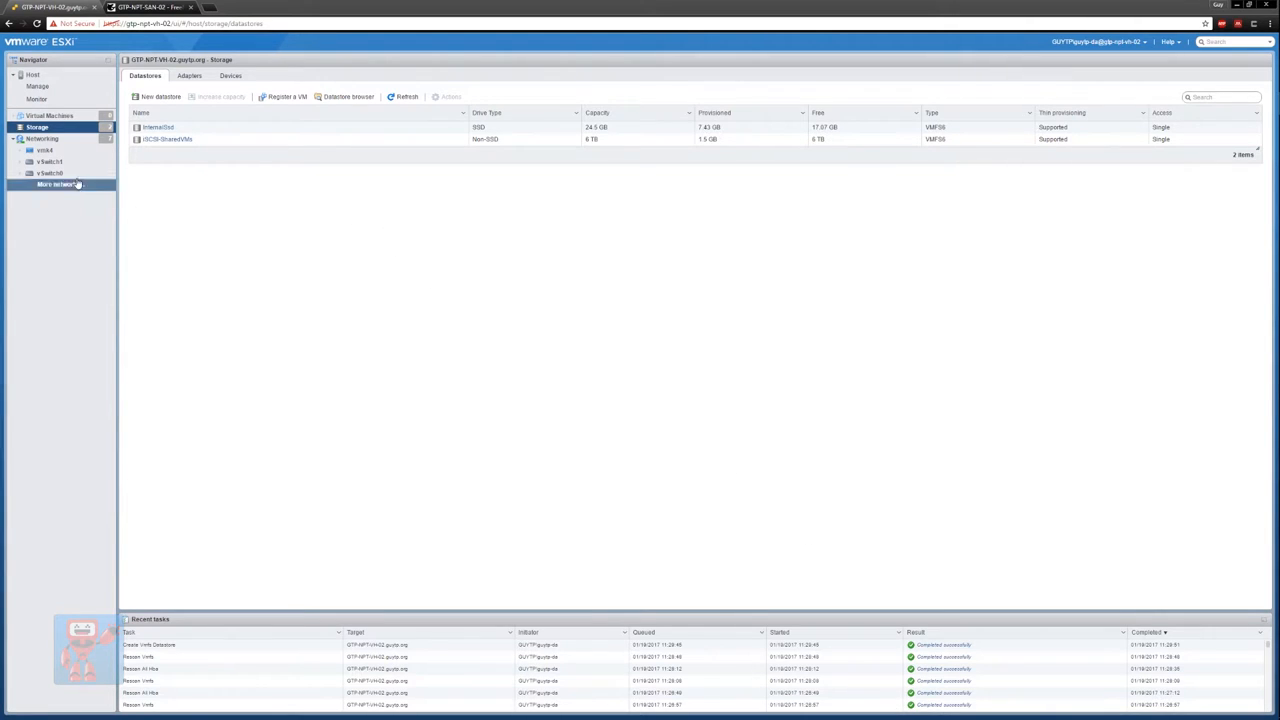
click(45, 116)
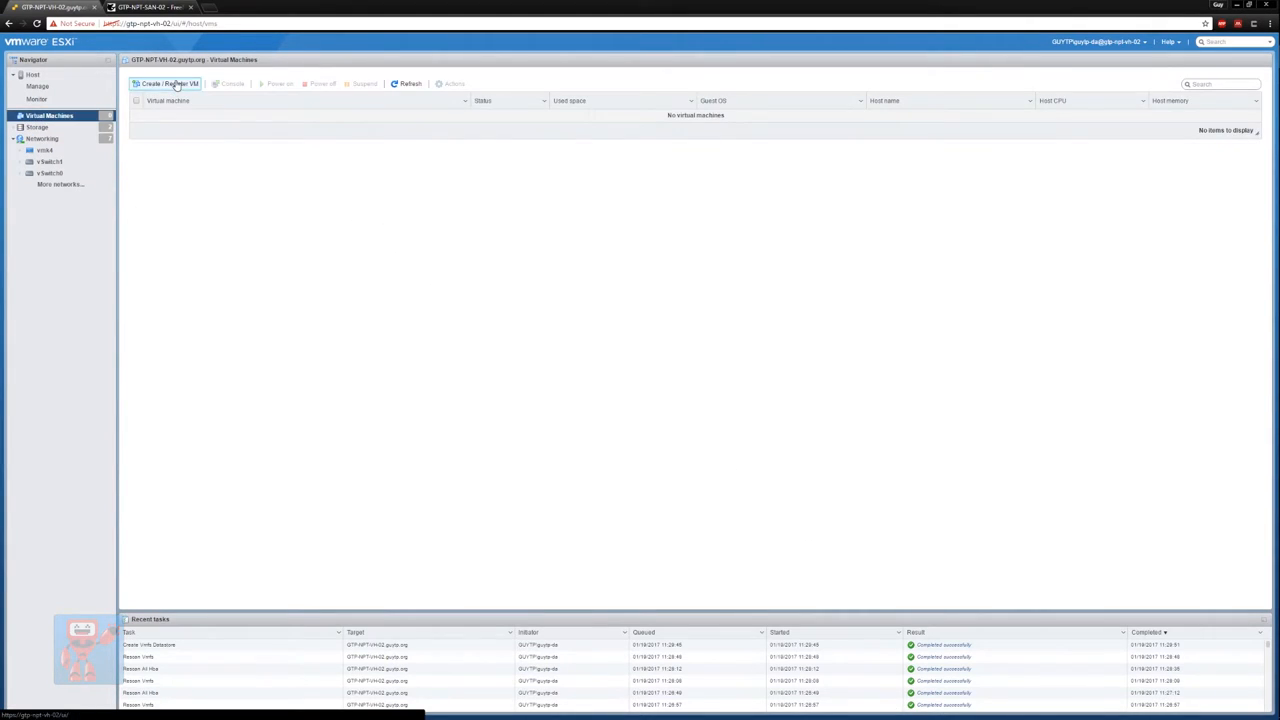
Start a new VM named GTP-NPT-RTB-01 with guest OS Other / FreeBSD (64-bit).
click(166, 83)
click(769, 514)
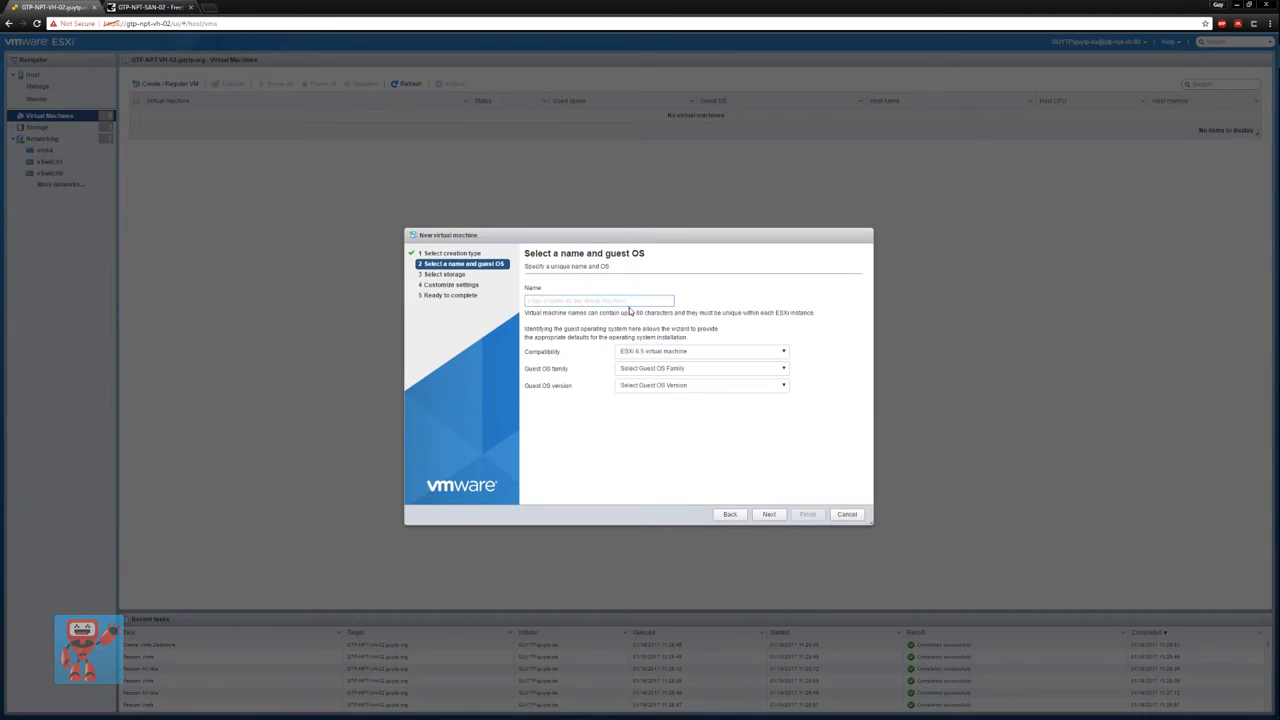
text(GTP-NPT-R)
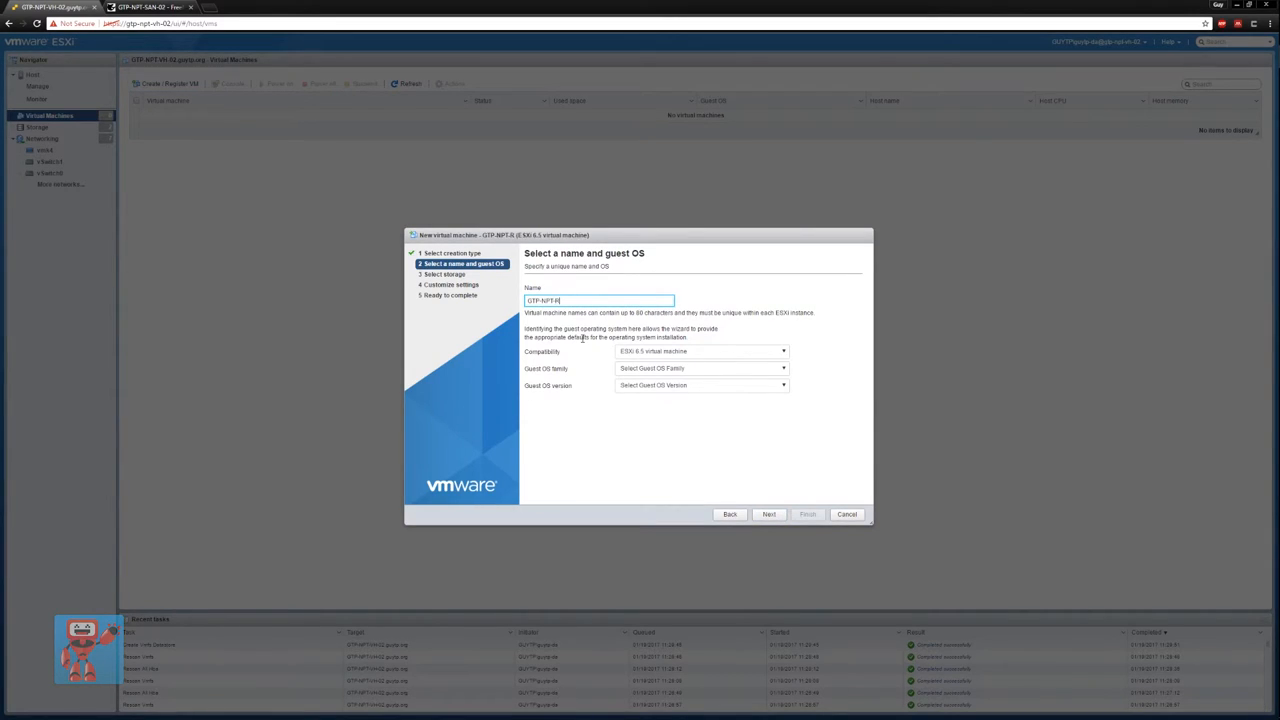
text(TB-01)
click(685, 368)
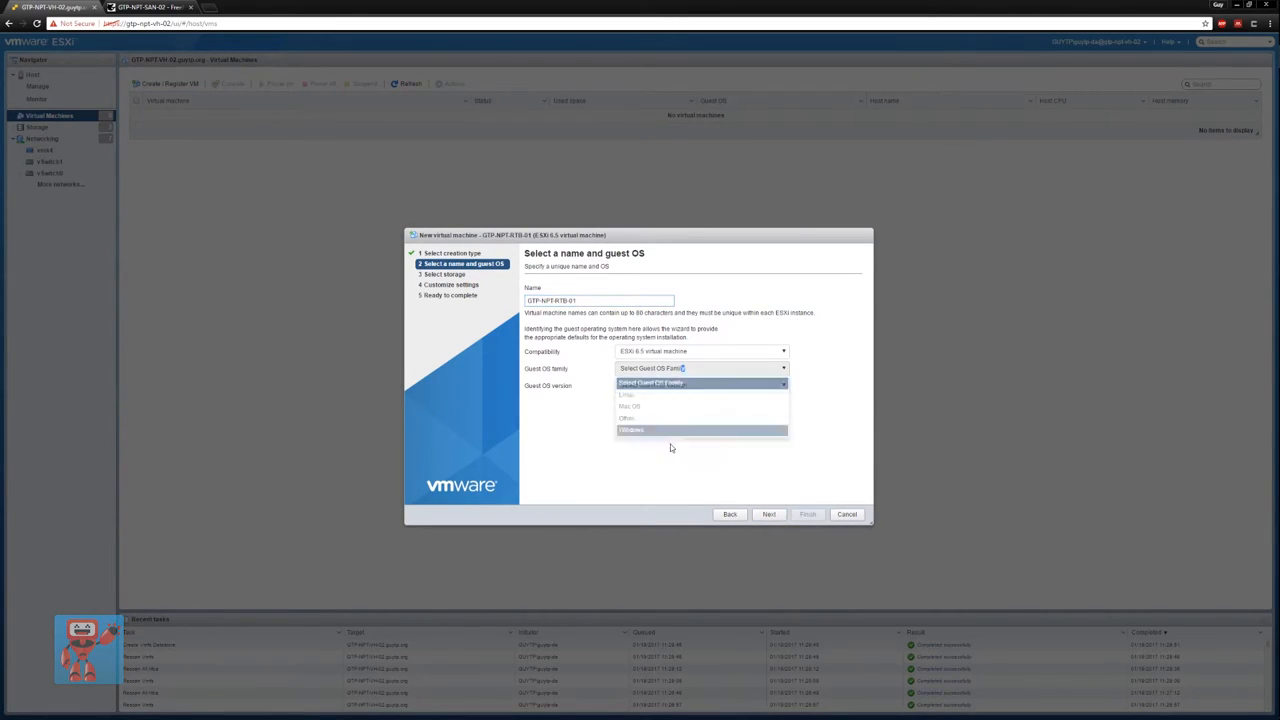
click(658, 420)
click(657, 385)
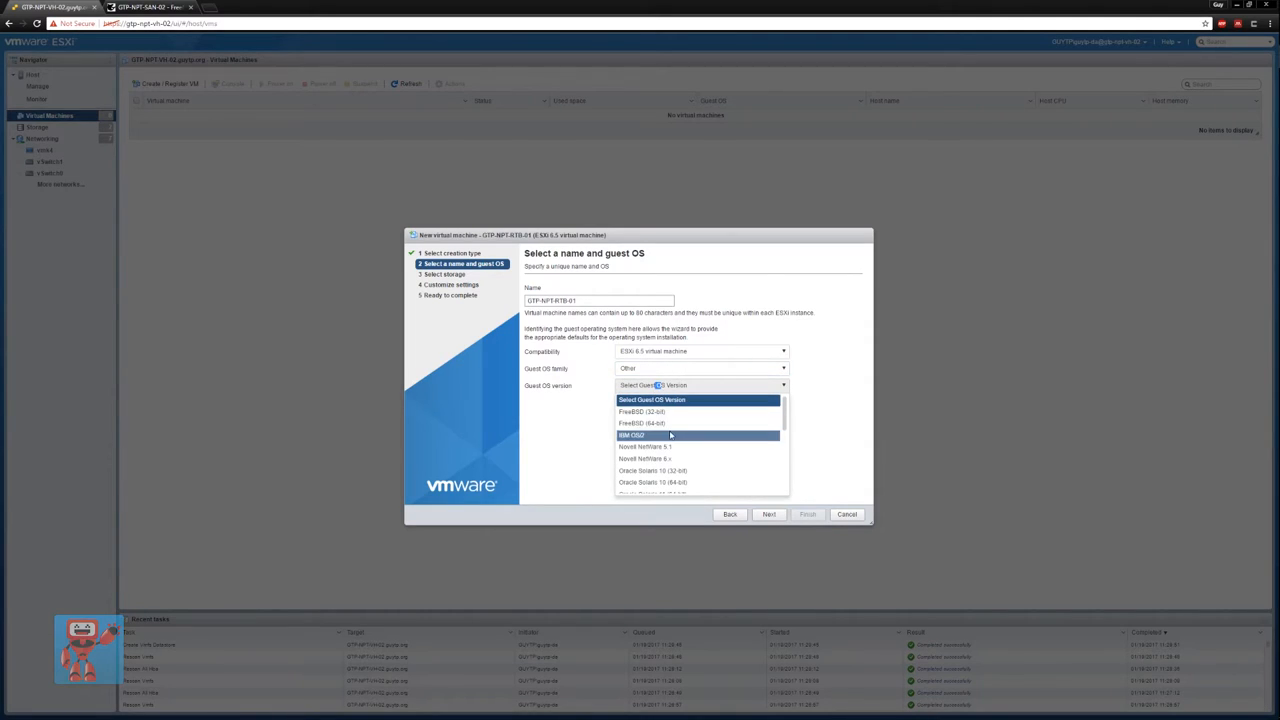
click(674, 424)
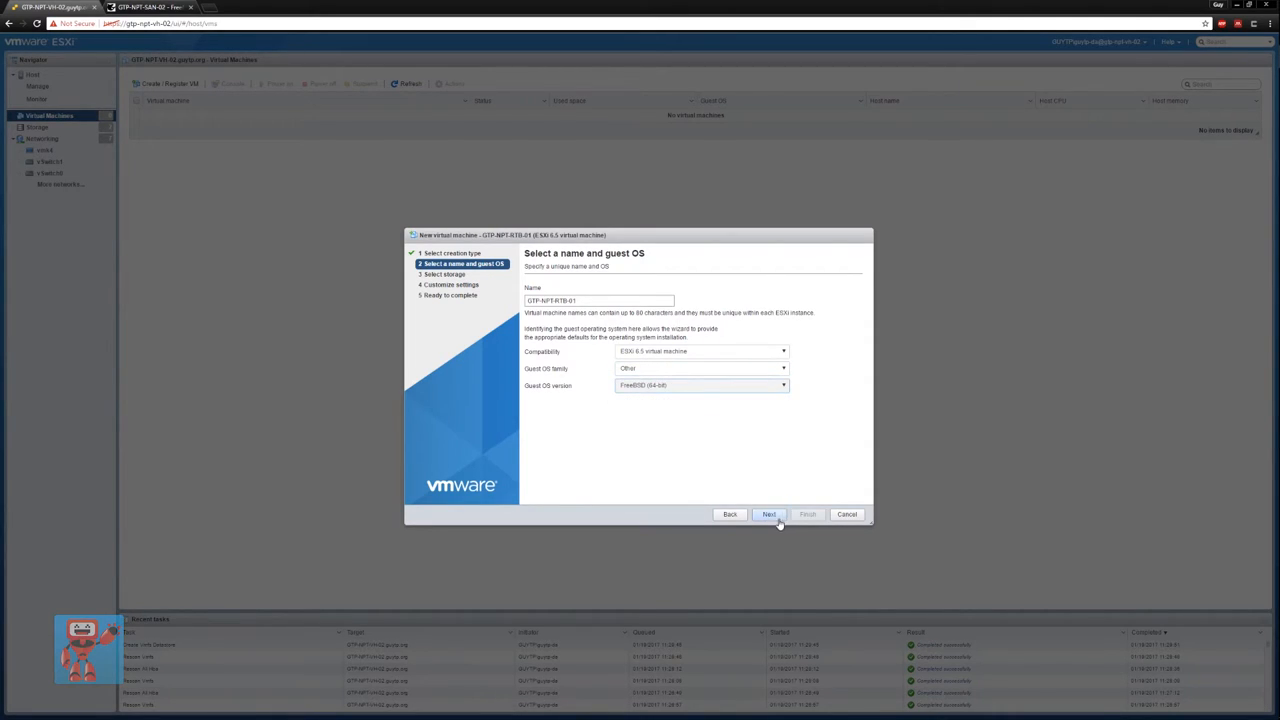
click(777, 515)
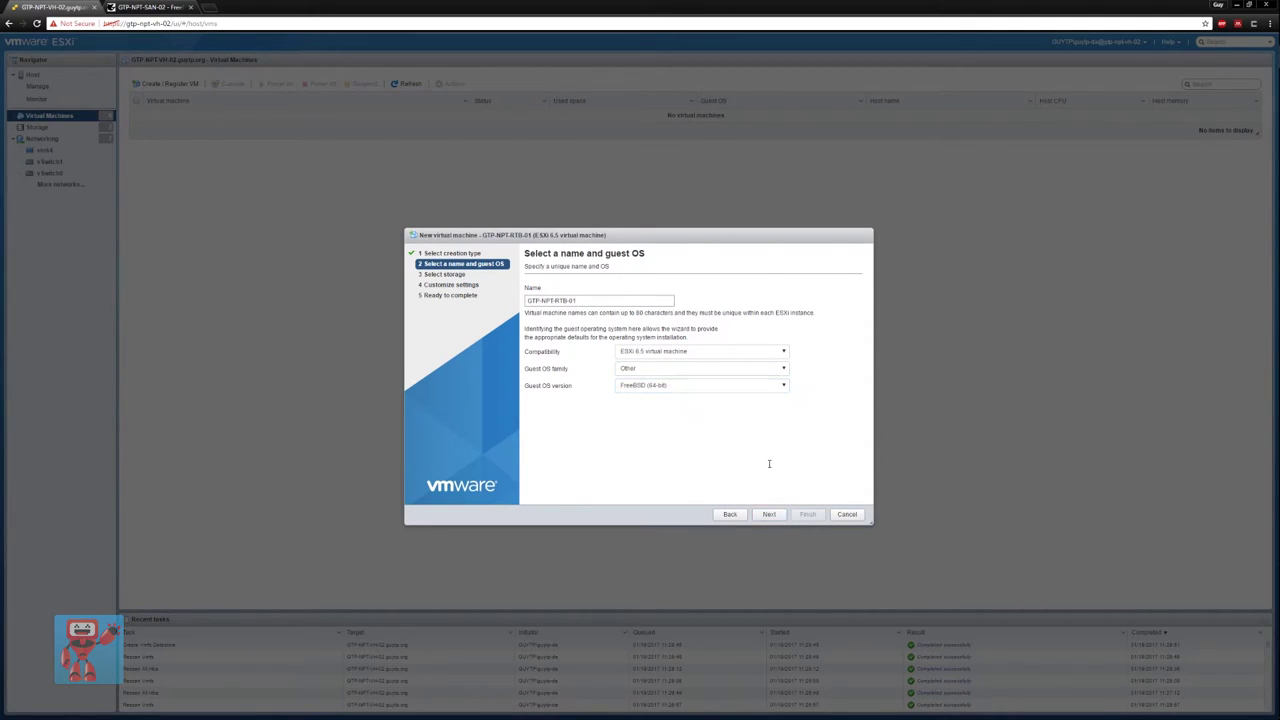
Choose iSCSI-SharedVMs as storage and continue to Customize settings.
click(769, 514)
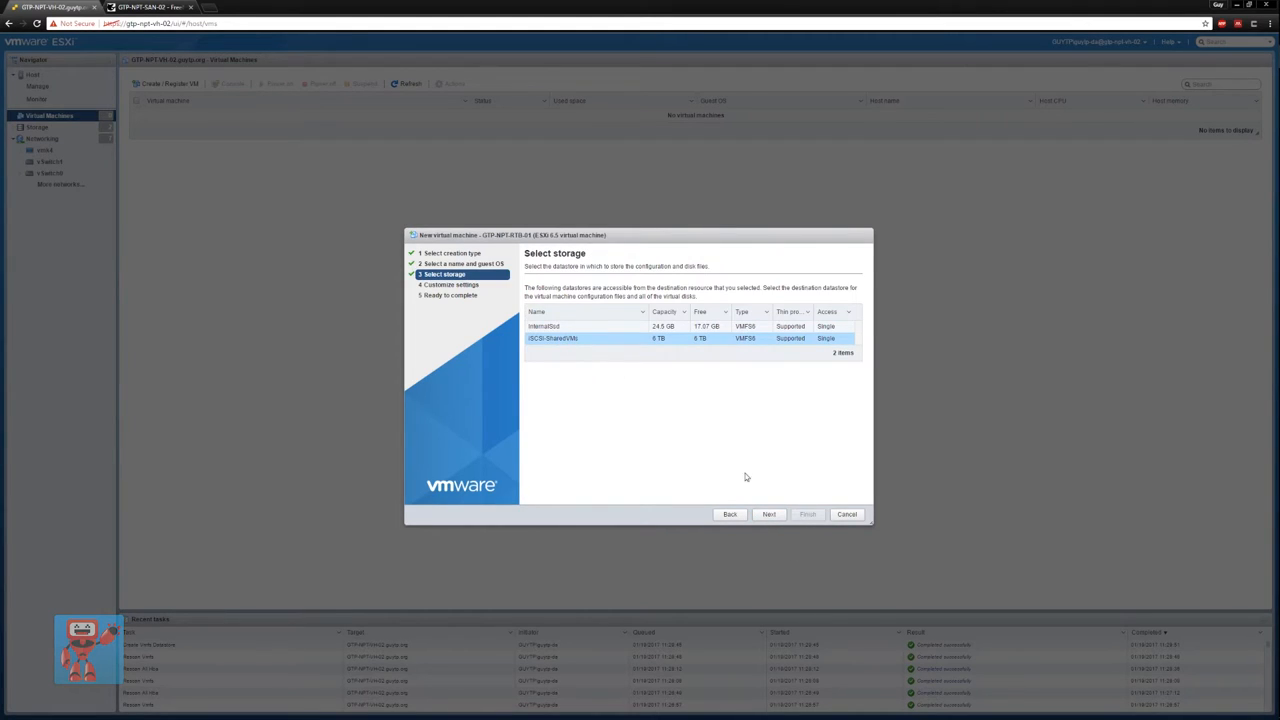
click(769, 514)
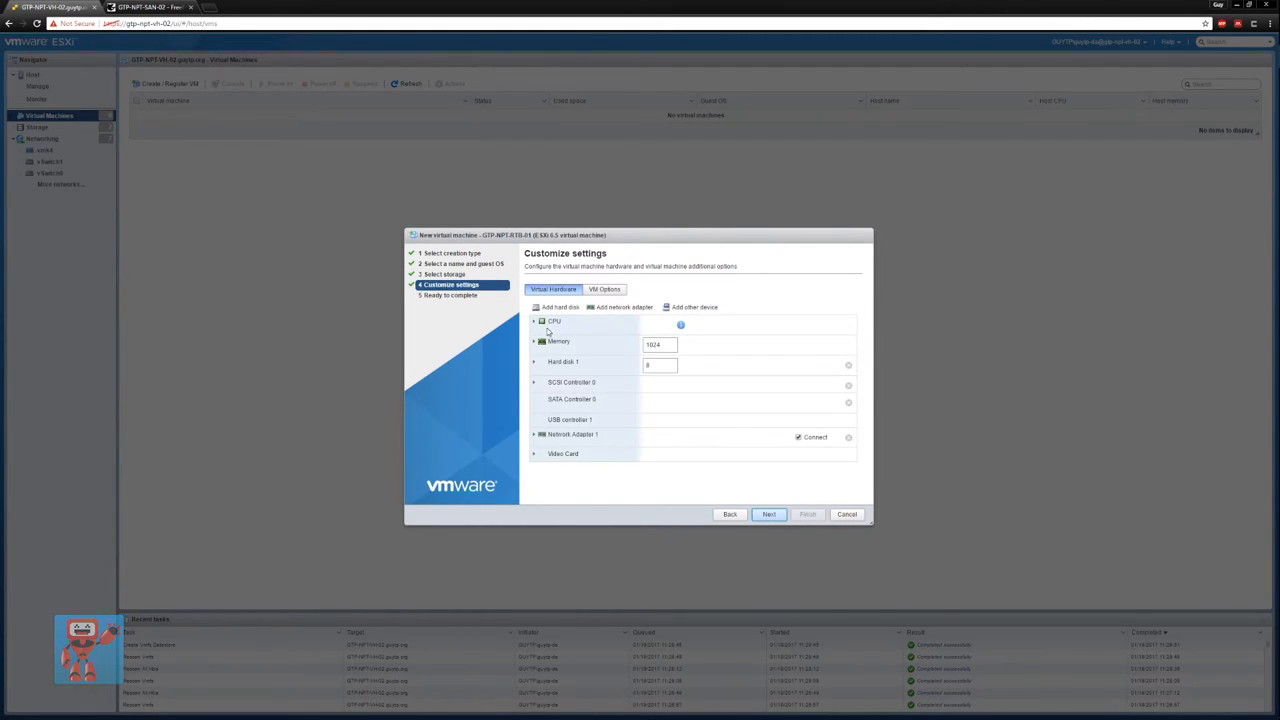
Add a second network adapter, connect Network Adapter 1 to VM Network and show its details.
click(534, 322)
click(534, 322)
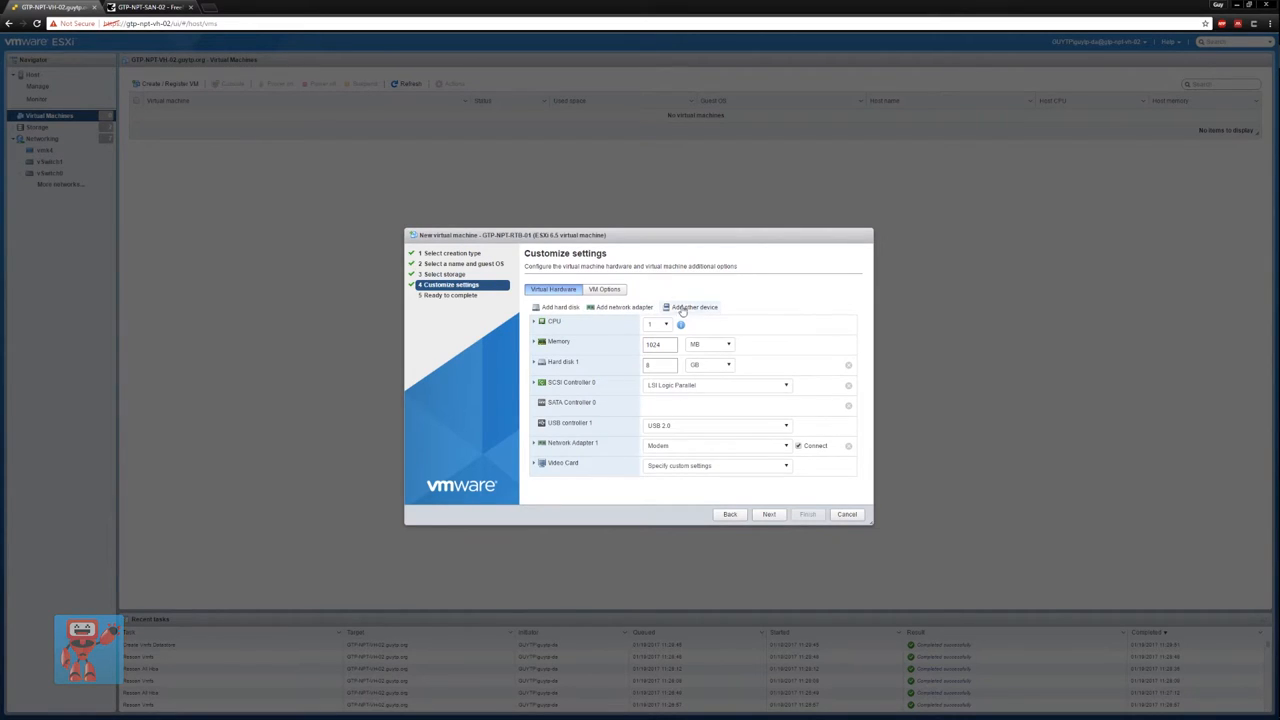
click(626, 309)
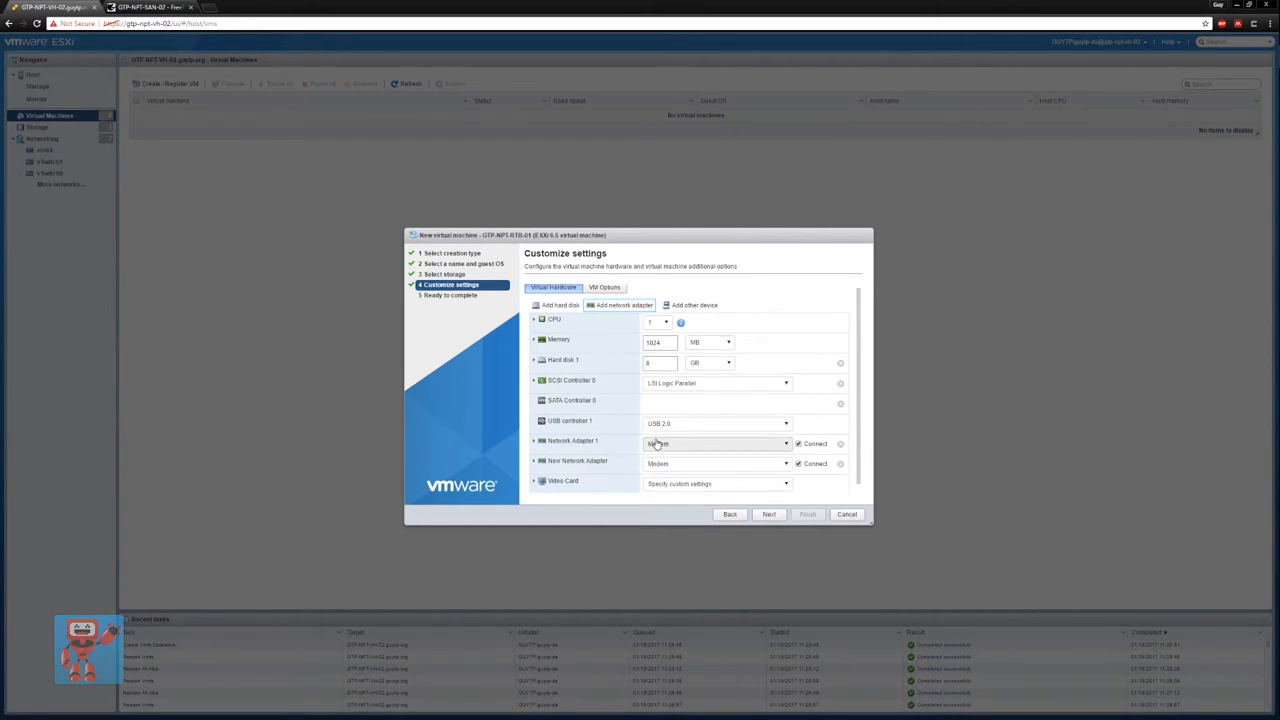
scroll(665, 445, down, 1)
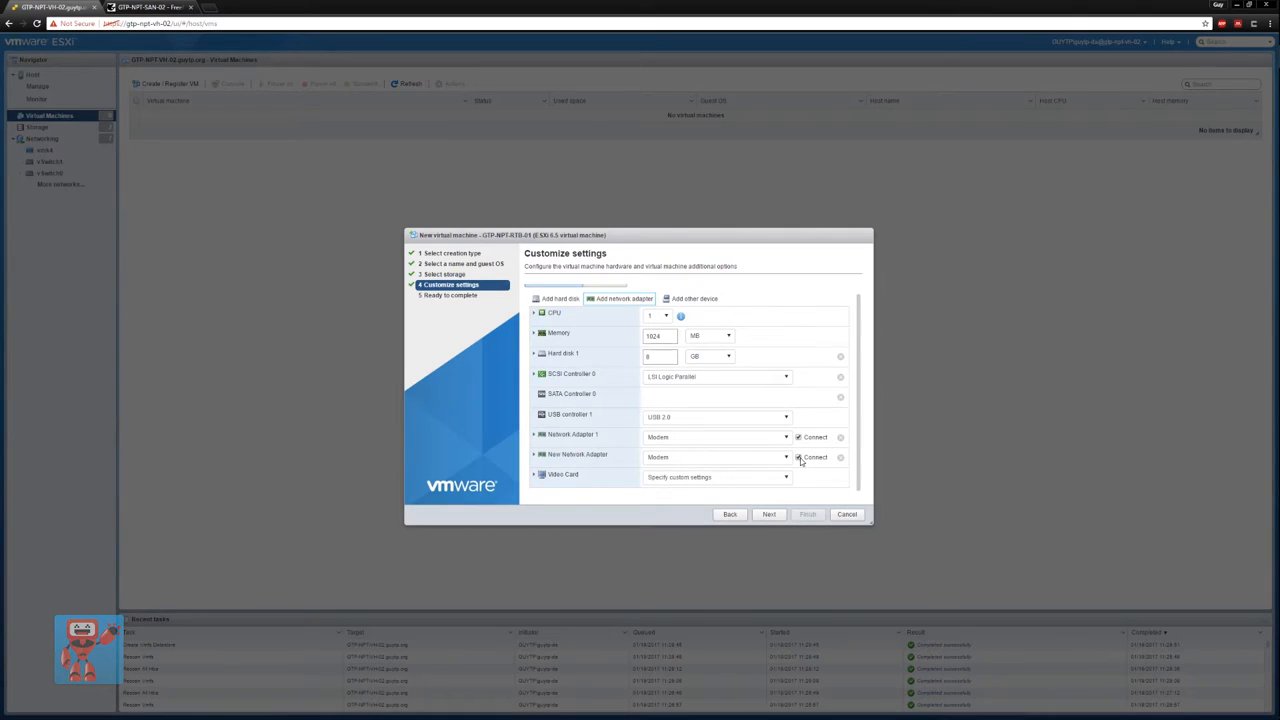
click(715, 437)
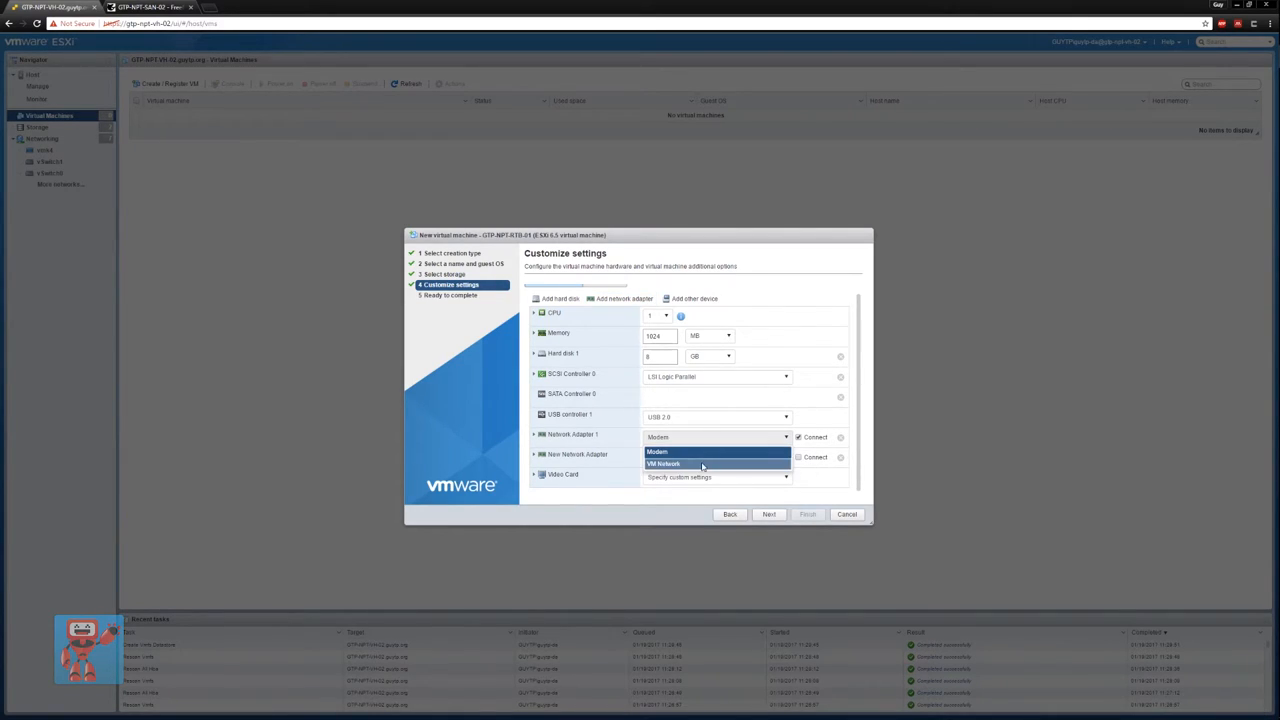
click(705, 465)
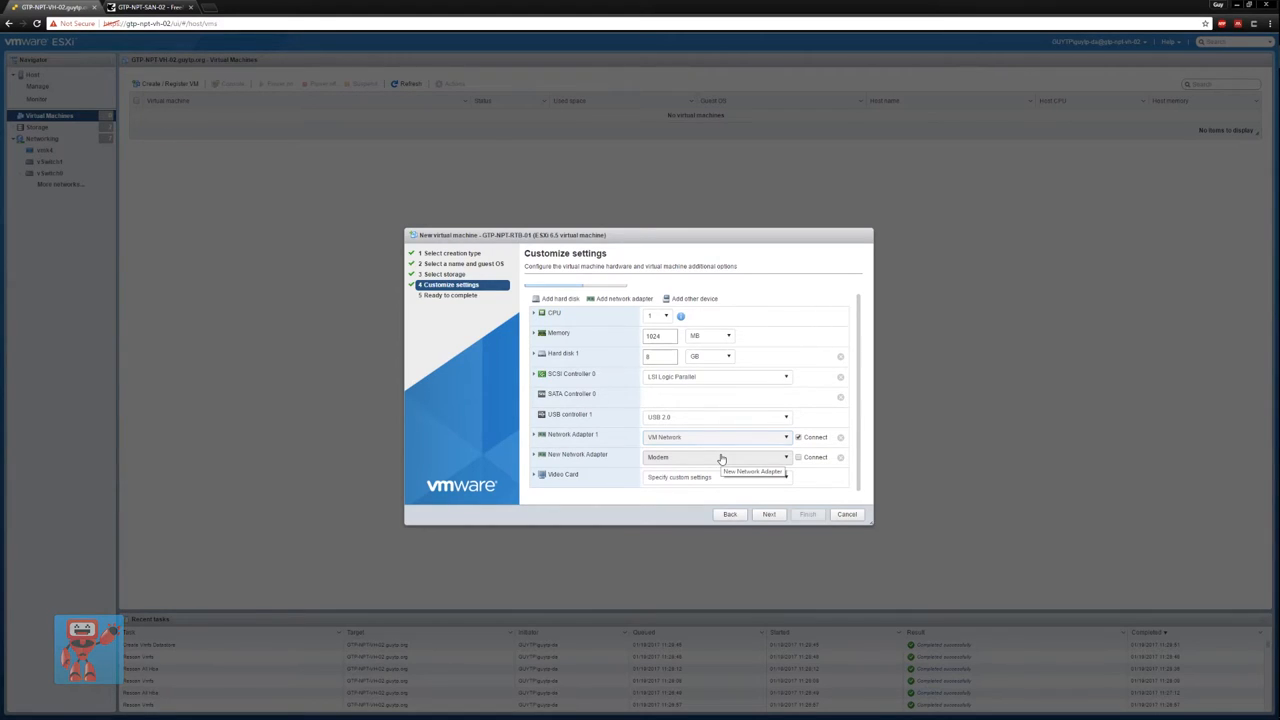
click(535, 454)
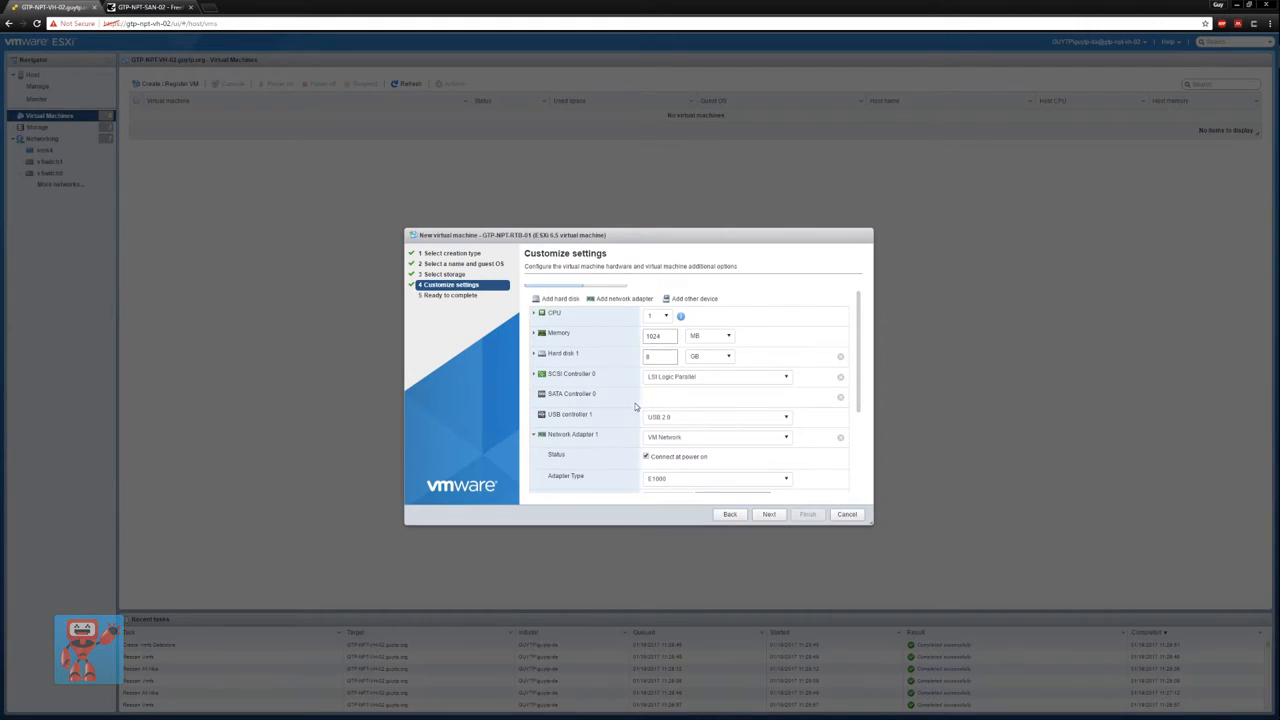
scroll(637, 419, down, 3)
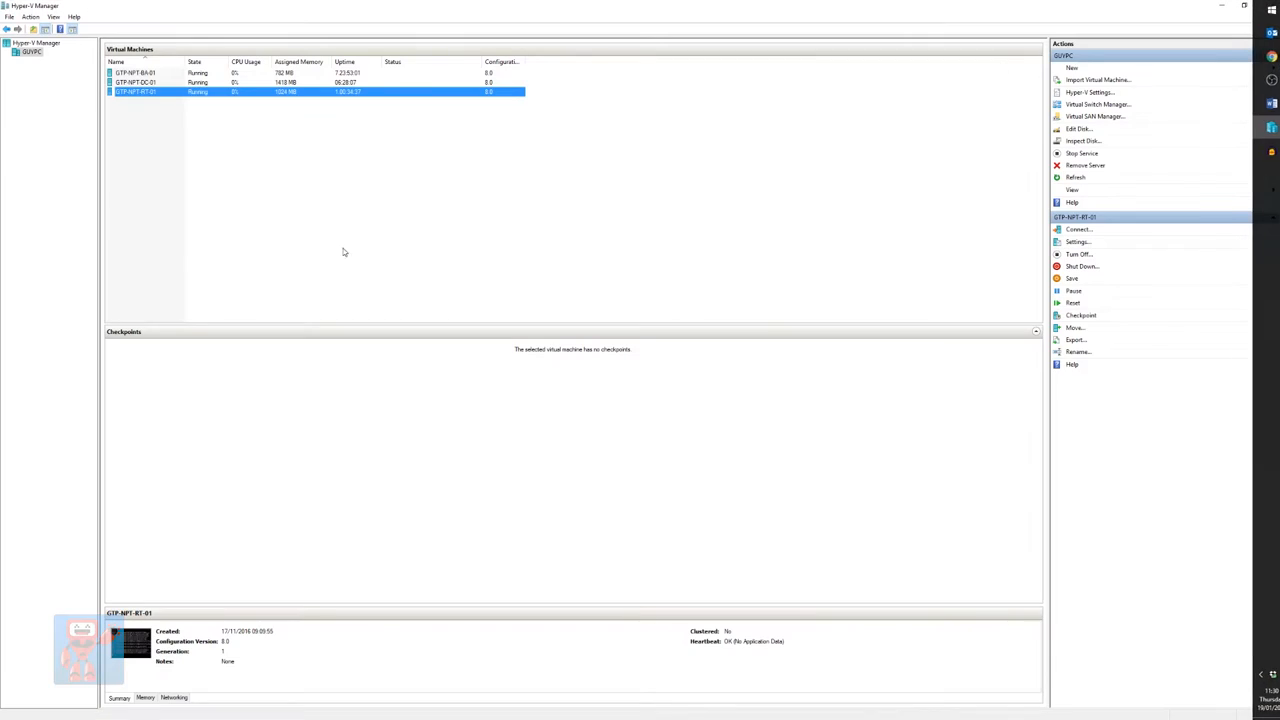
Bring up GTP-NPT-RT-01's settings and expand both network adapters' sub-pages.
right_click(160, 91)
click(213, 112)
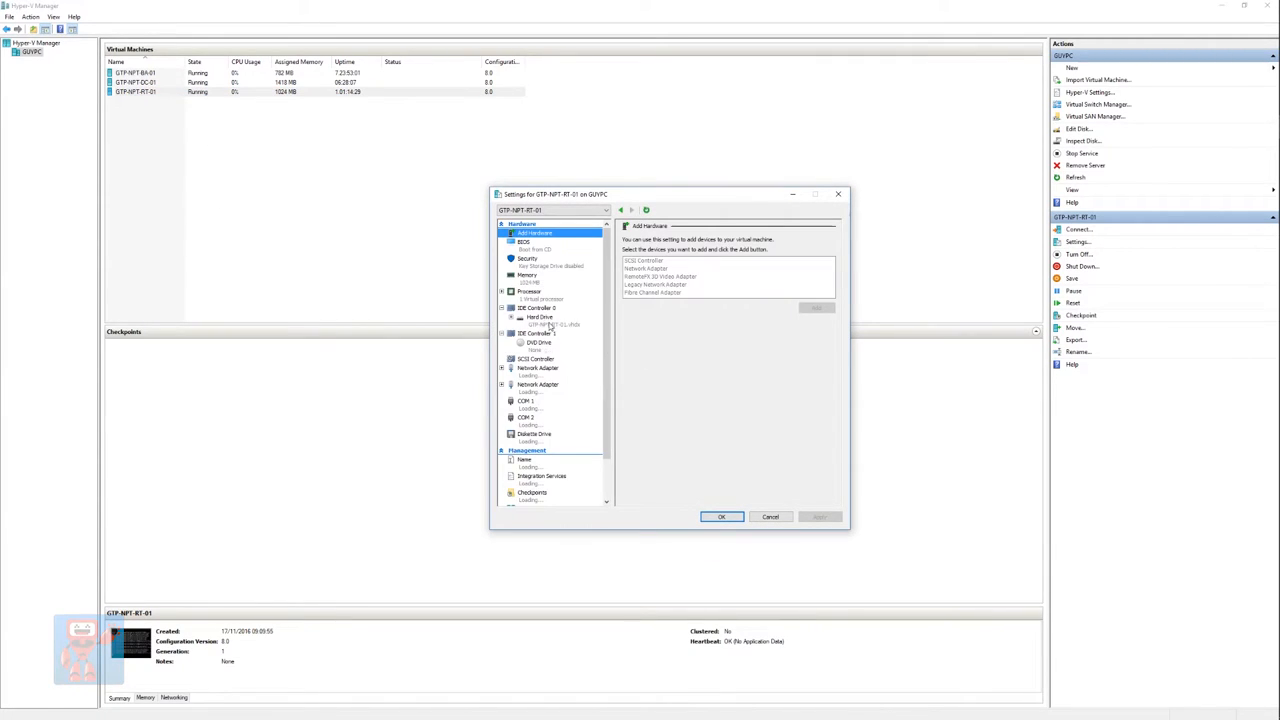
click(502, 370)
click(502, 406)
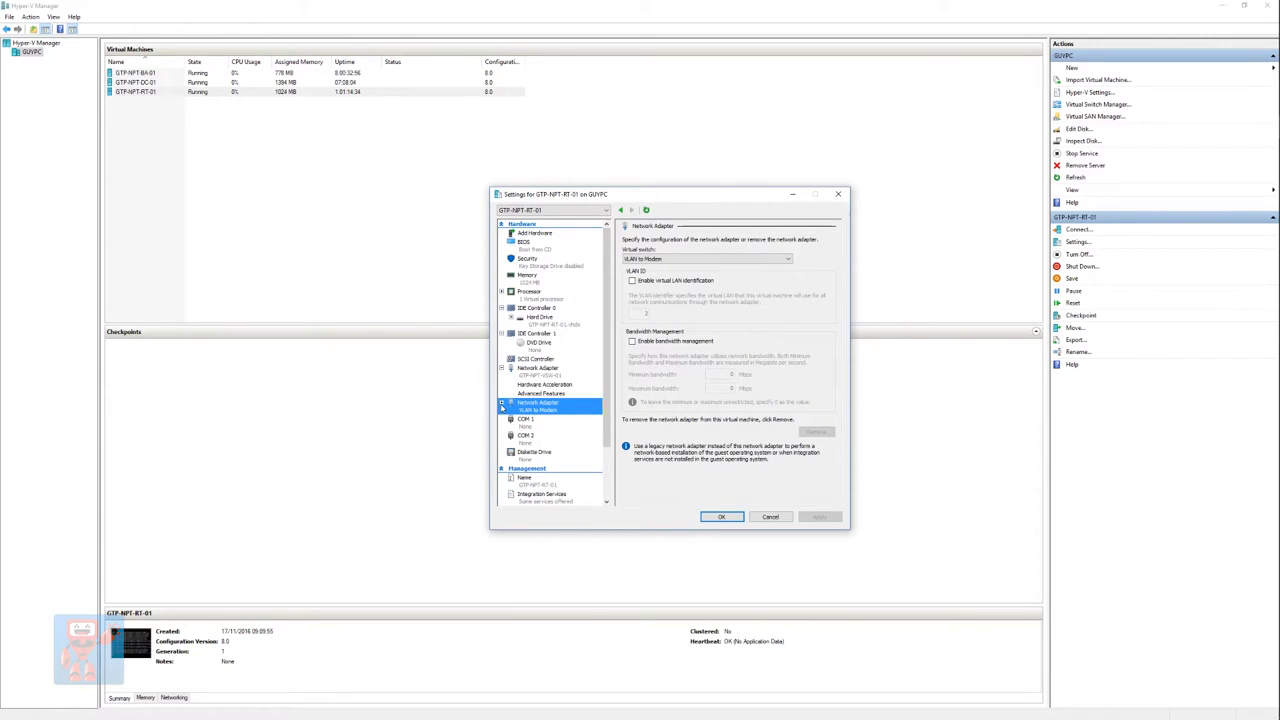
click(502, 404)
Read each adapter's static MAC address from its Advanced Features page.
click(556, 393)
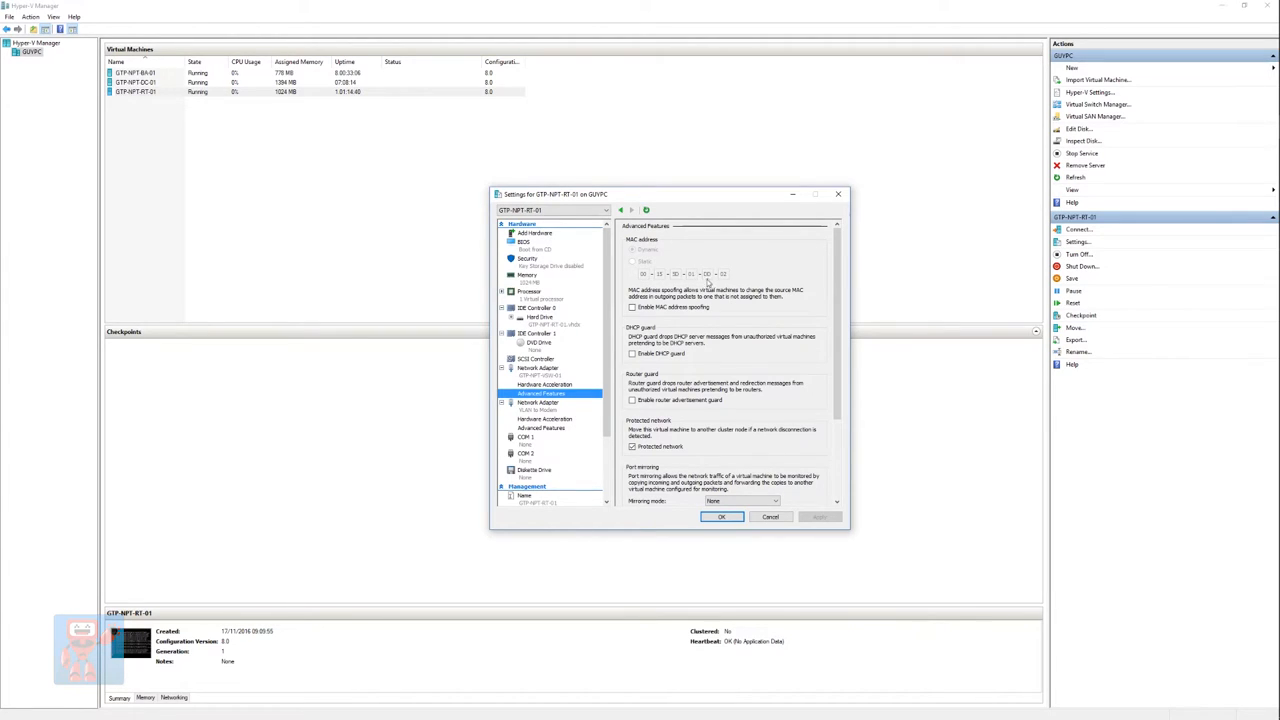
click(545, 427)
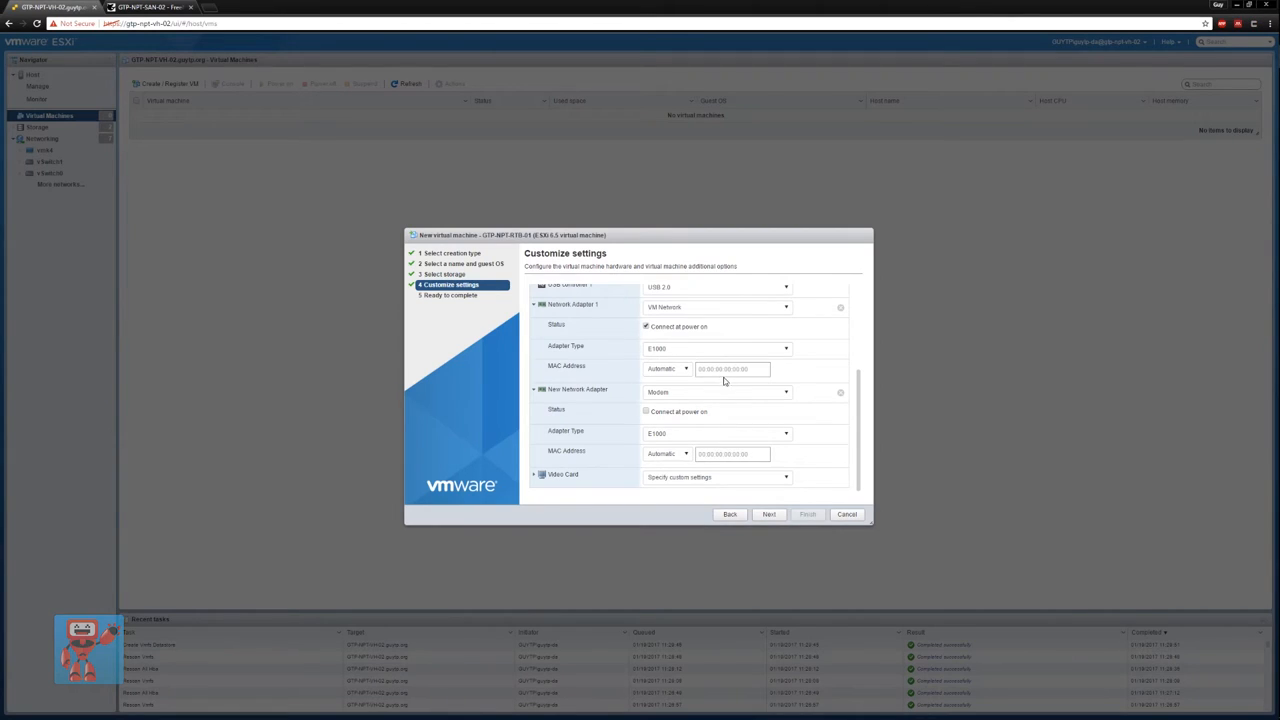
Set both adapters to manual MACs 00:15:5D:01:DD:02 and 00:15:5D:01:DD:03 and finish creating the VM.
click(668, 369)
click(668, 395)
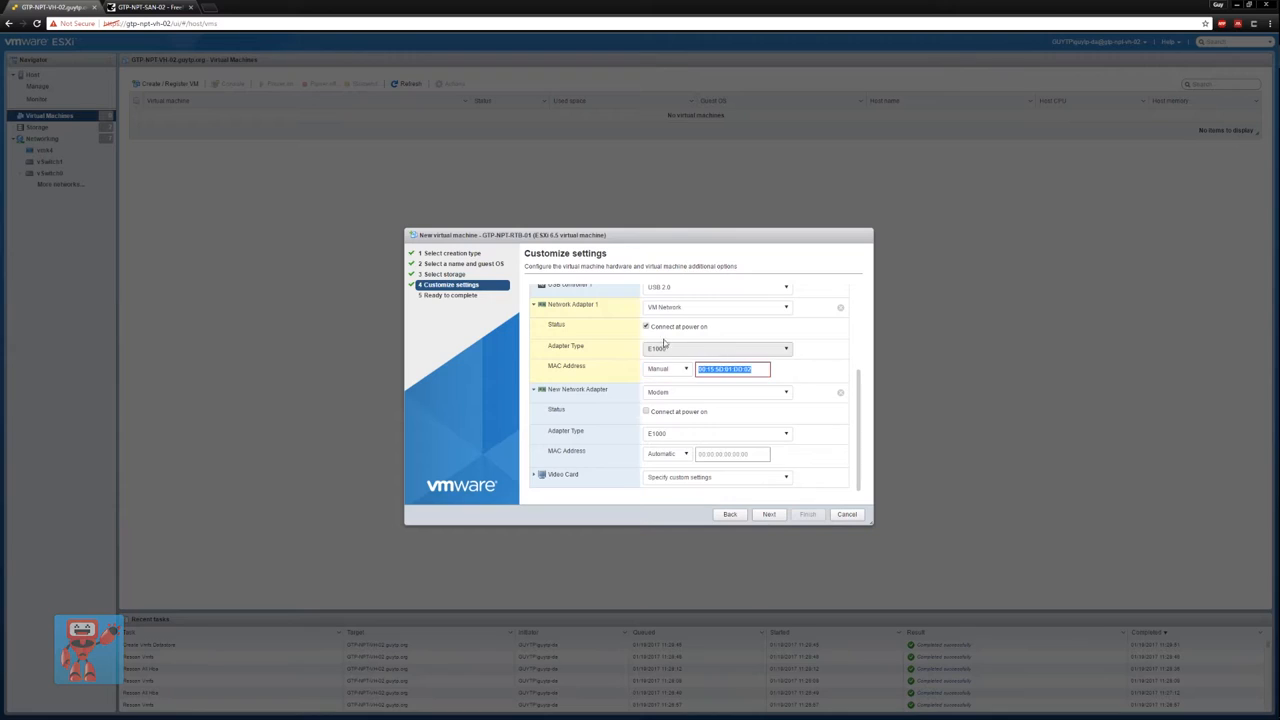
key(BackSpace)
text(3)
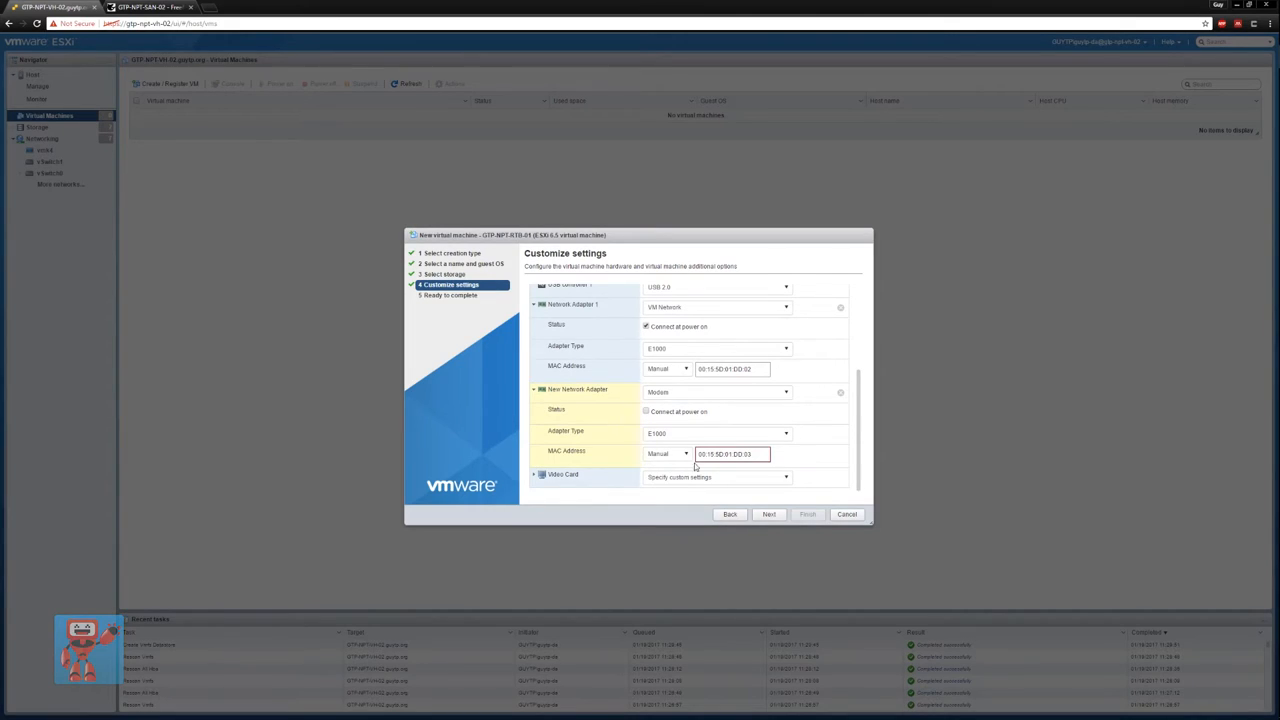
click(769, 514)
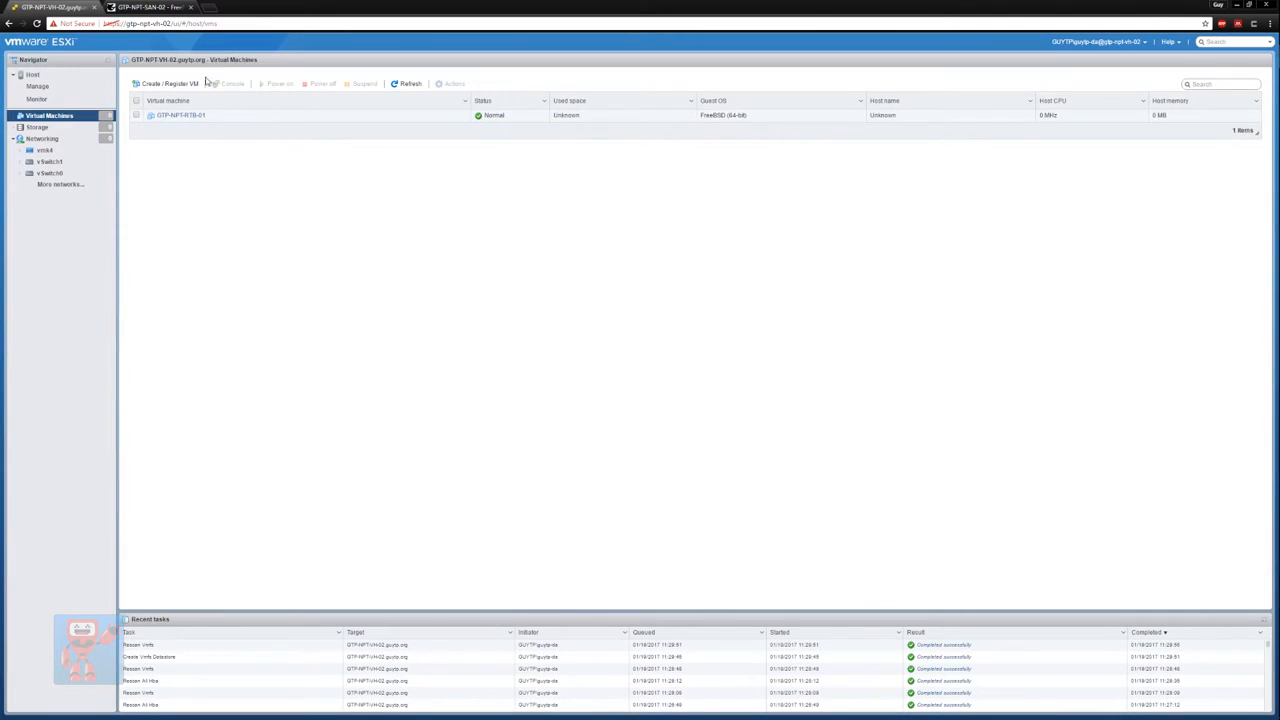
Edit GTP-NPT-RTB-01's hardware and add a new CD/DVD drive.
right_click(190, 118)
mouse_move(230, 136)
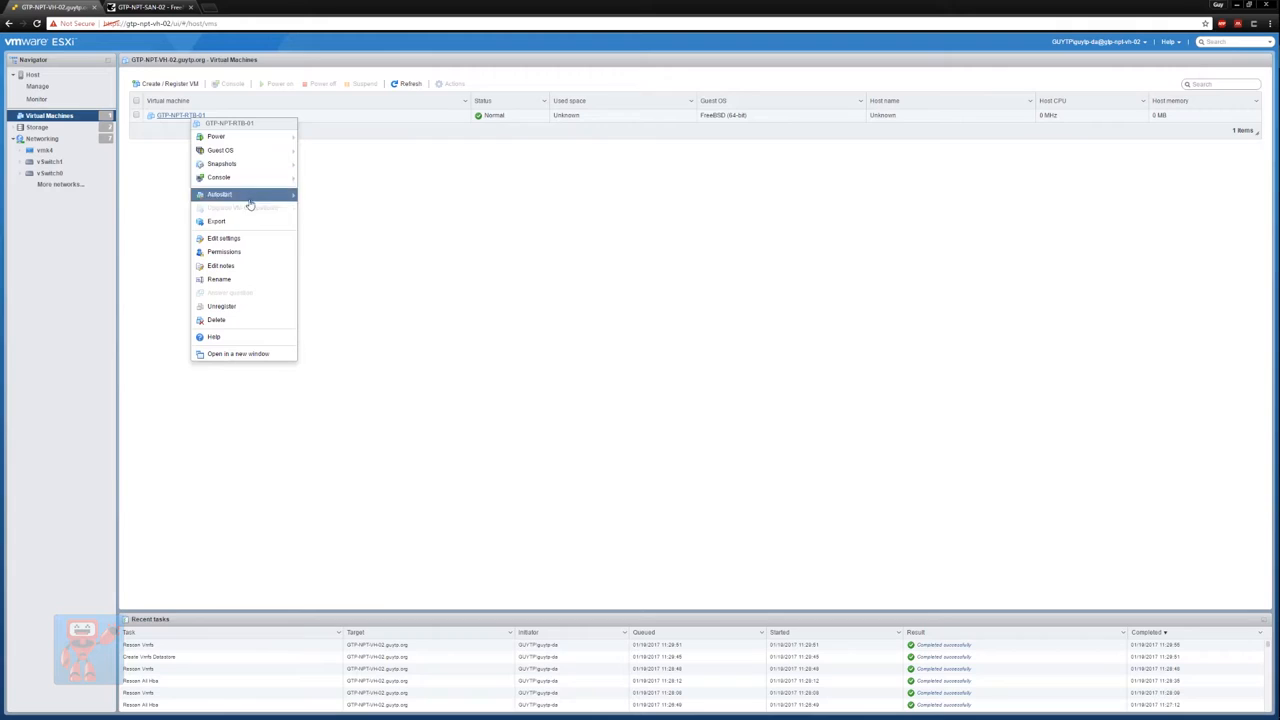
click(260, 239)
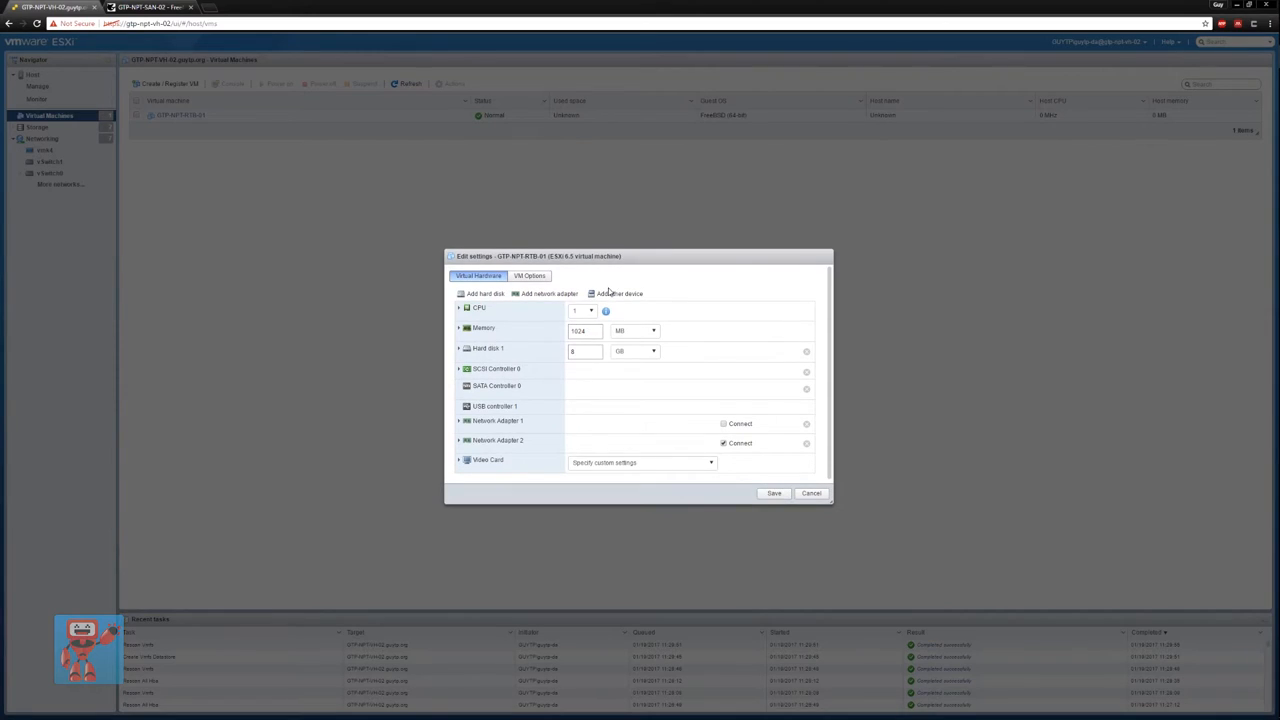
click(614, 293)
click(622, 353)
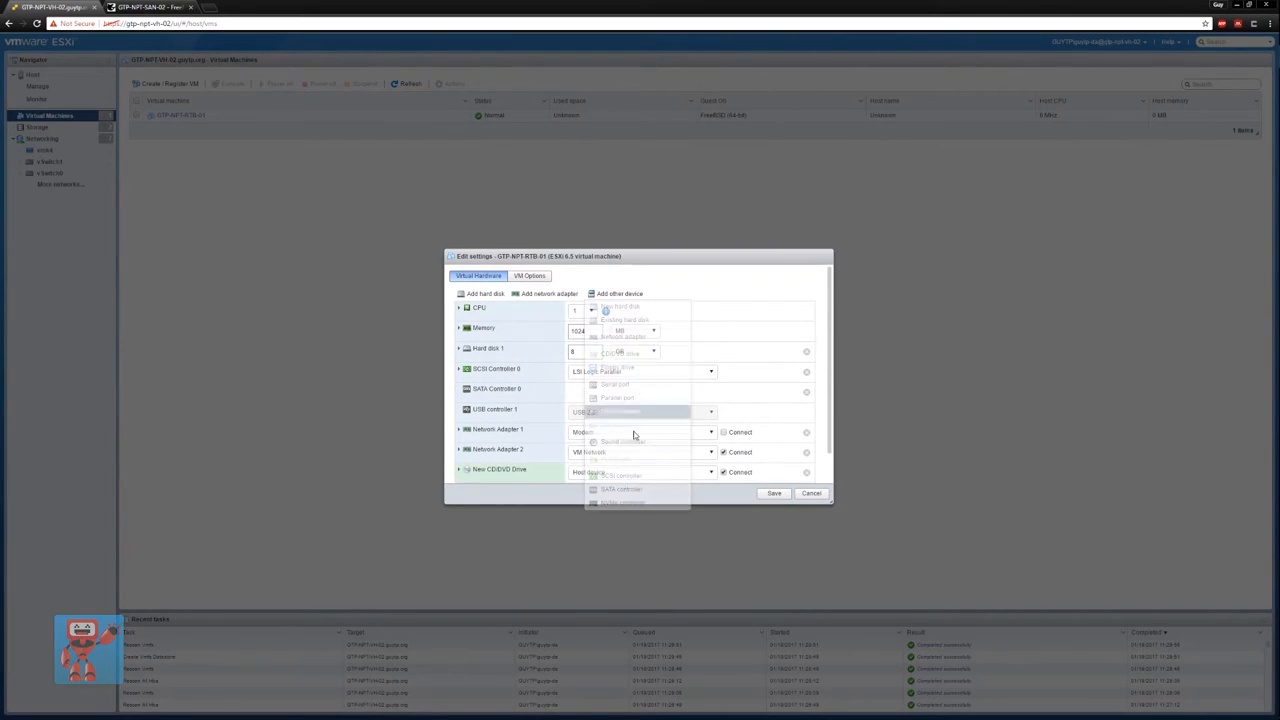
scroll(640, 440, down, 1)
Back the CD/DVD drive with the OPNsense installer ISO from the datastore.
click(680, 443)
click(660, 465)
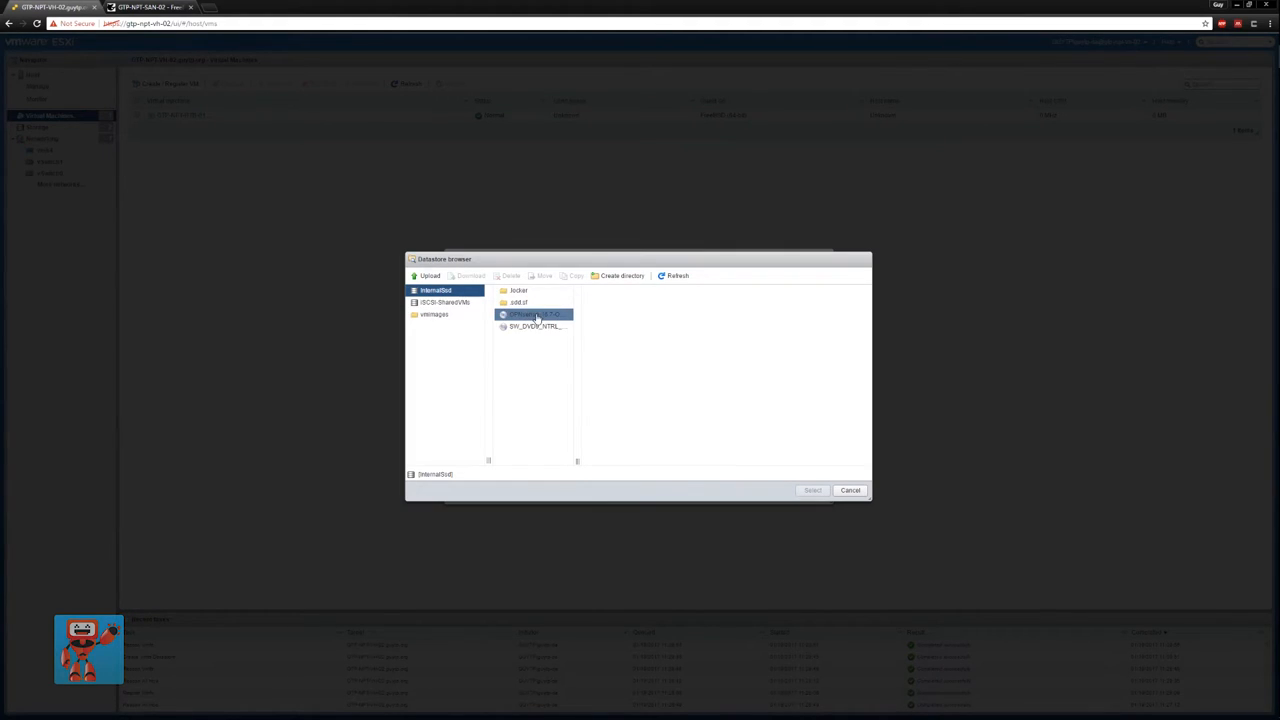
click(537, 318)
click(812, 490)
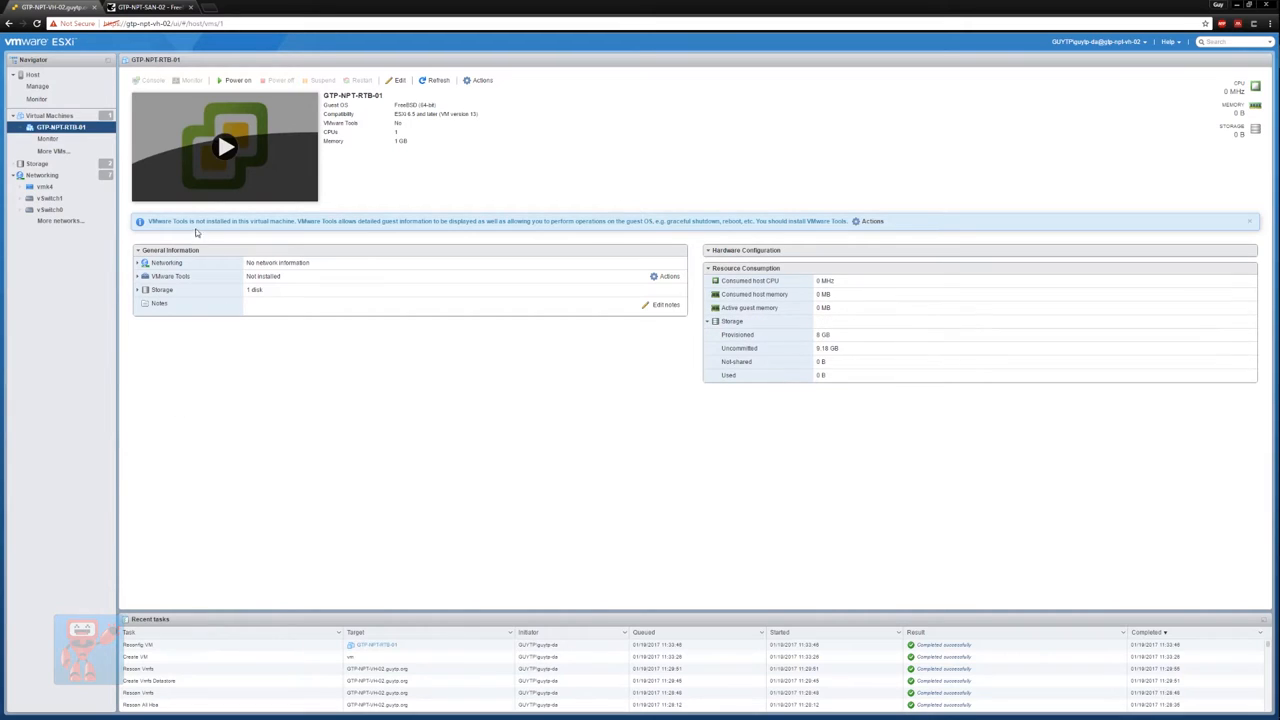
Power on the VM, boot OPNsense in its console and log in as root.
click(225, 147)
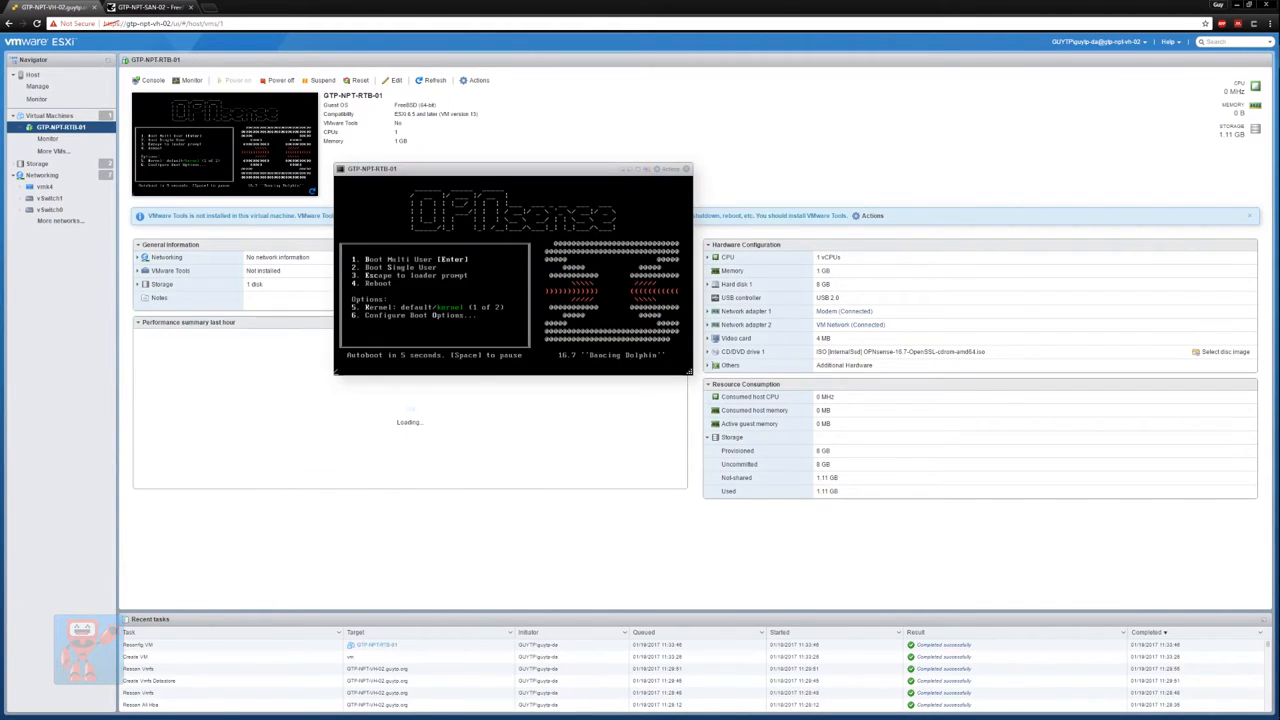
key(Return)
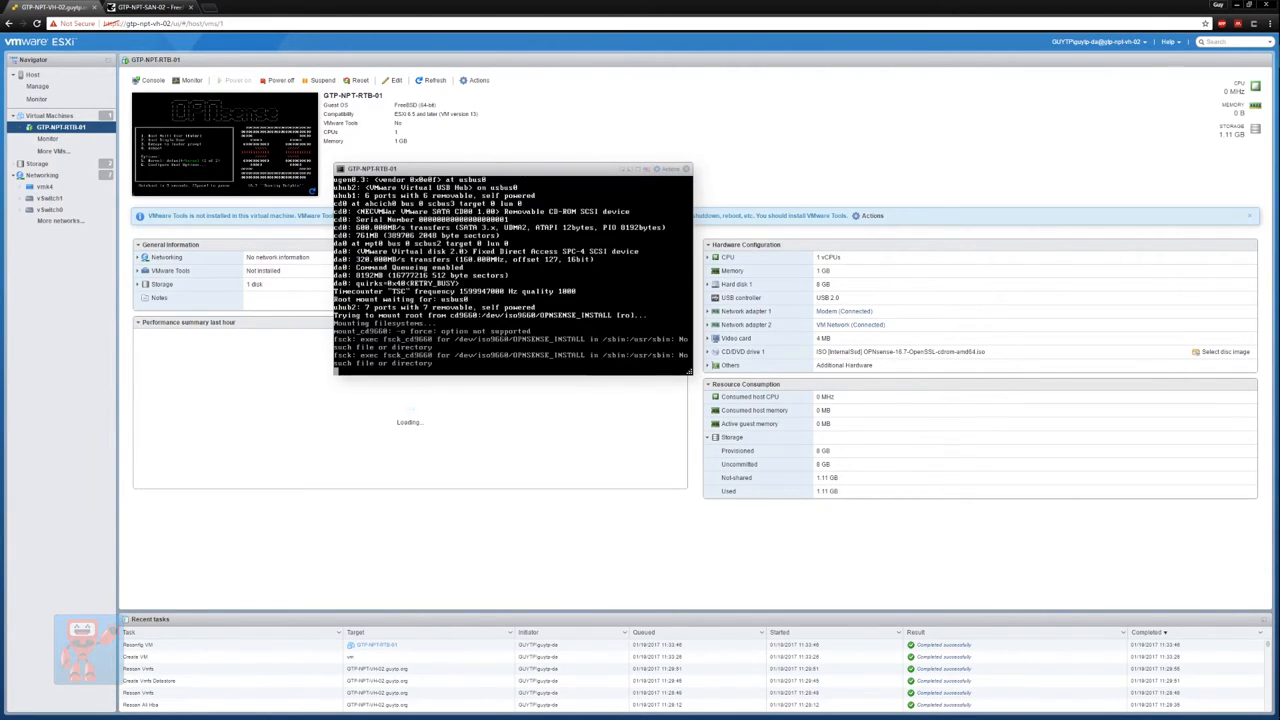
key(Return)
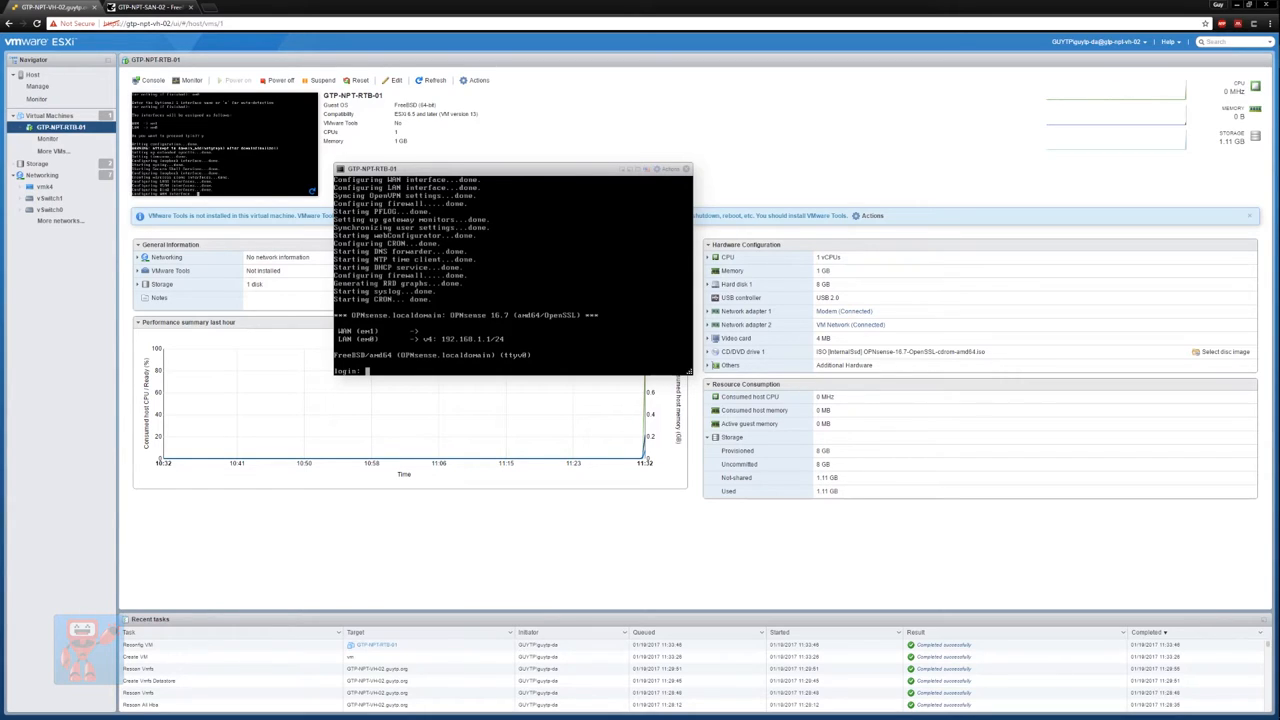
text(root)
key(Return)
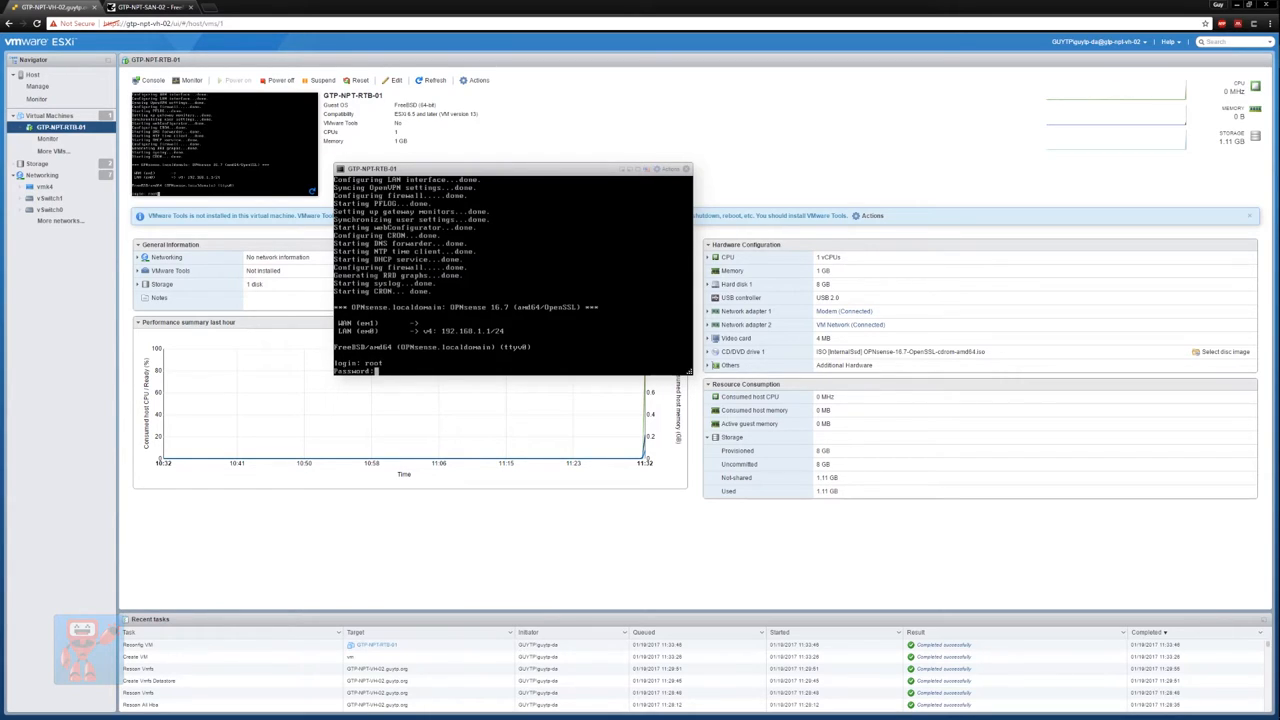
key(Return)
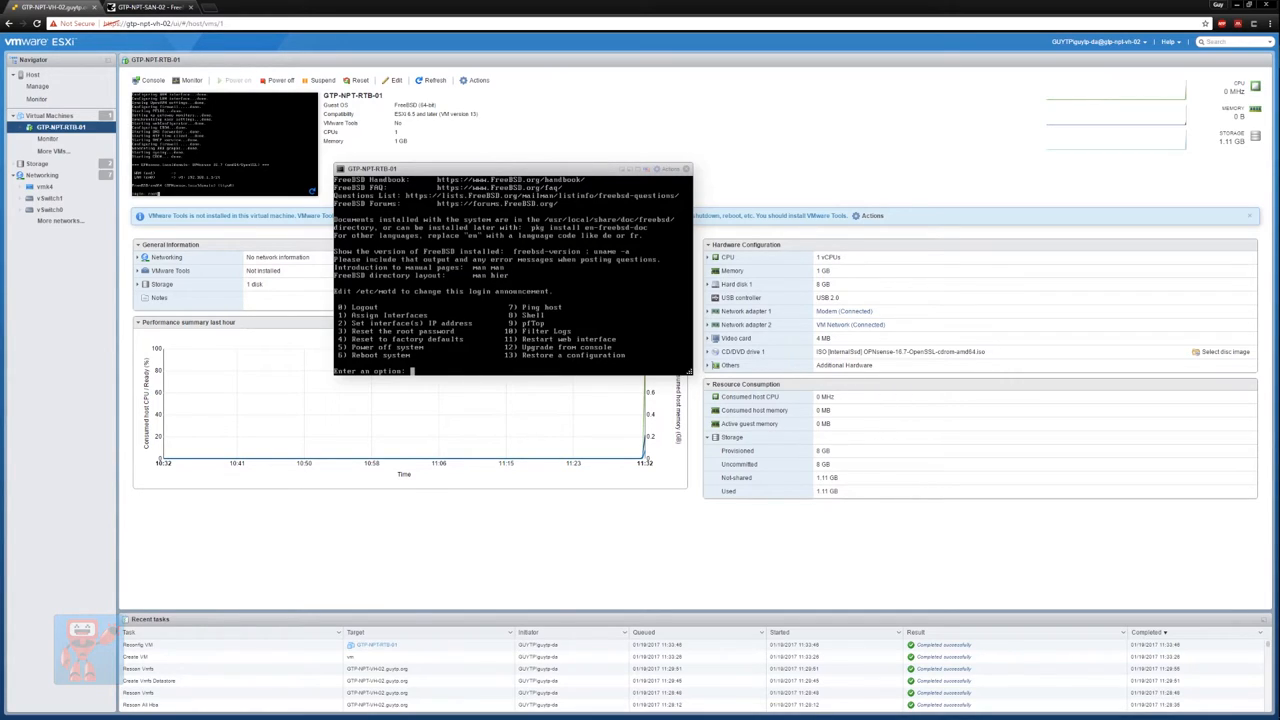
text(2)
Set the LAN interface to 10.0.1.94/24 with gateway 10.0.1.1 from the console menu.
key(Return)
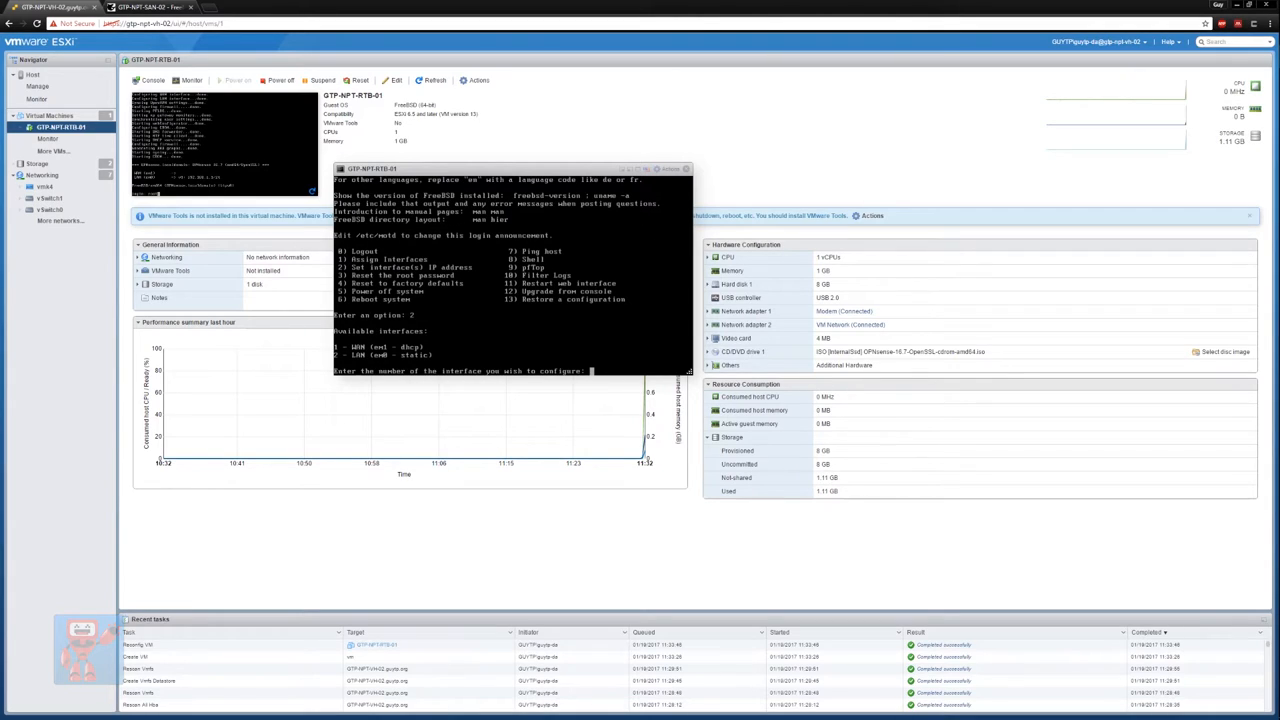
text(2)
key(Return)
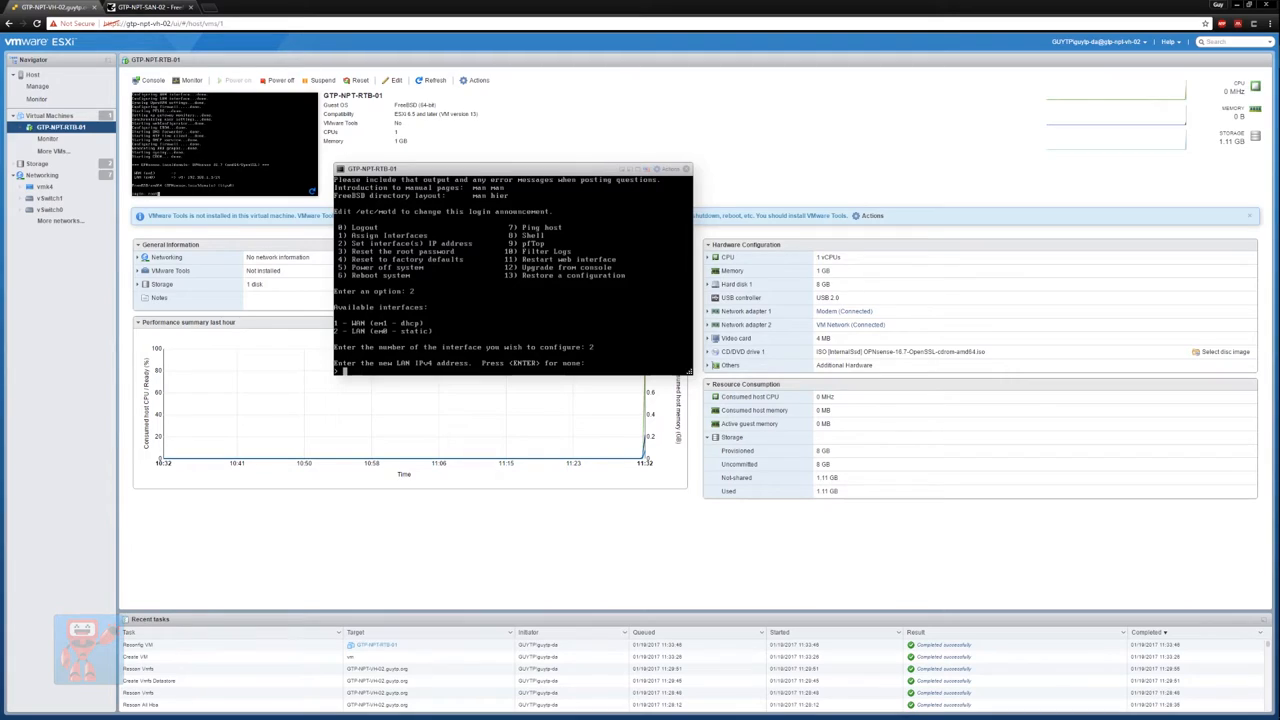
text(10.0.1.)
text(94)
key(Return)
text(24)
key(Return)
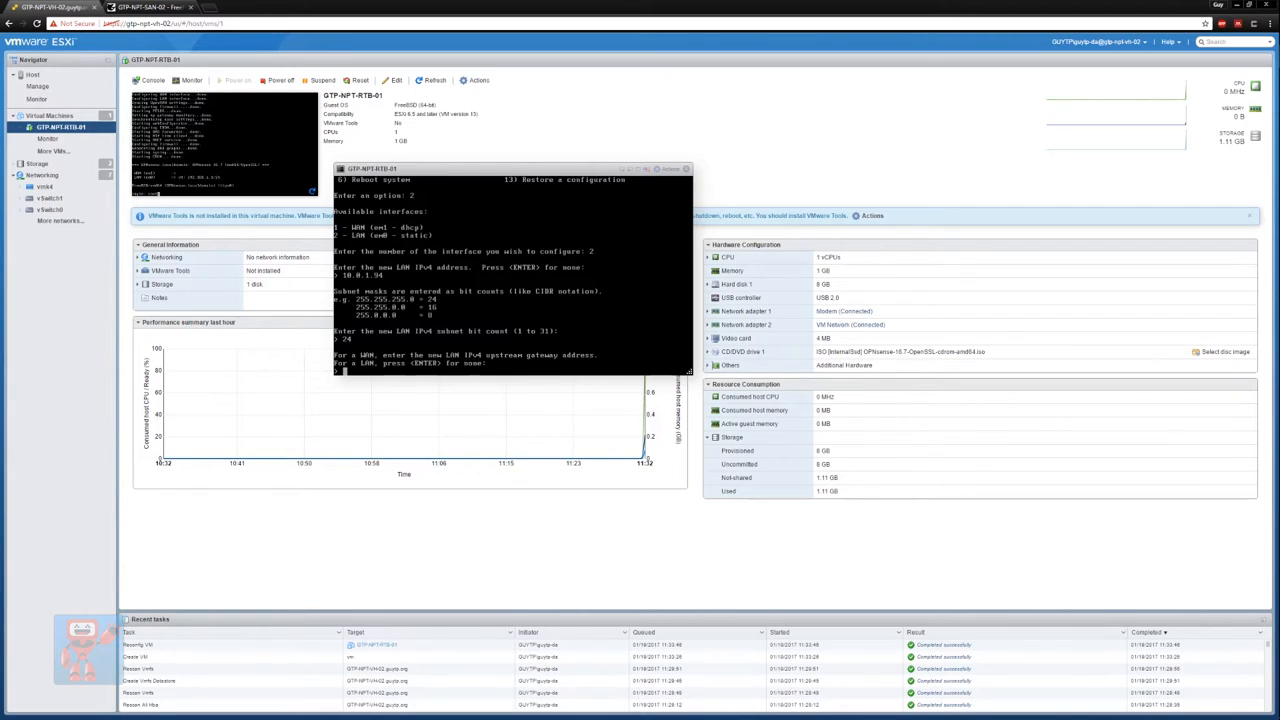
text(10.0.1.1)
key(Return)
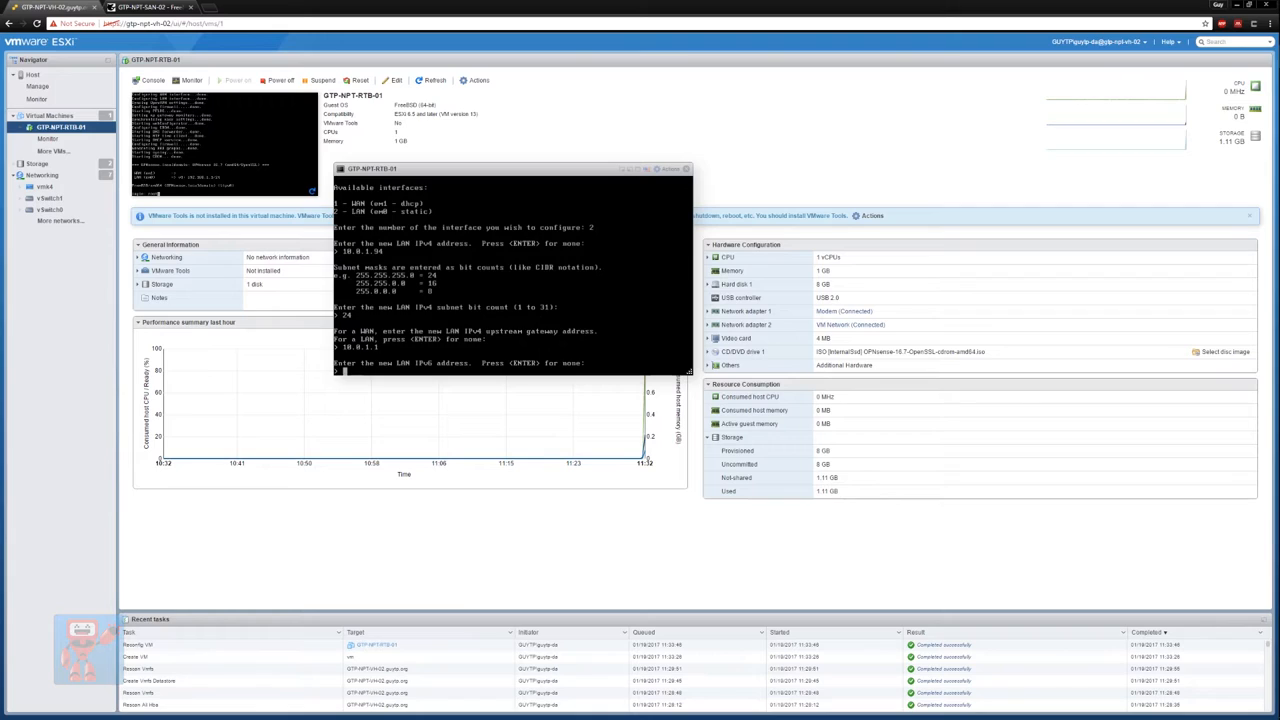
Leave IPv6 empty, decline the DHCP server, allow HTTP web access and return to the menu.
key(Return)
text(n)
key(Return)
text(y)
key(Return)
key(super+r)
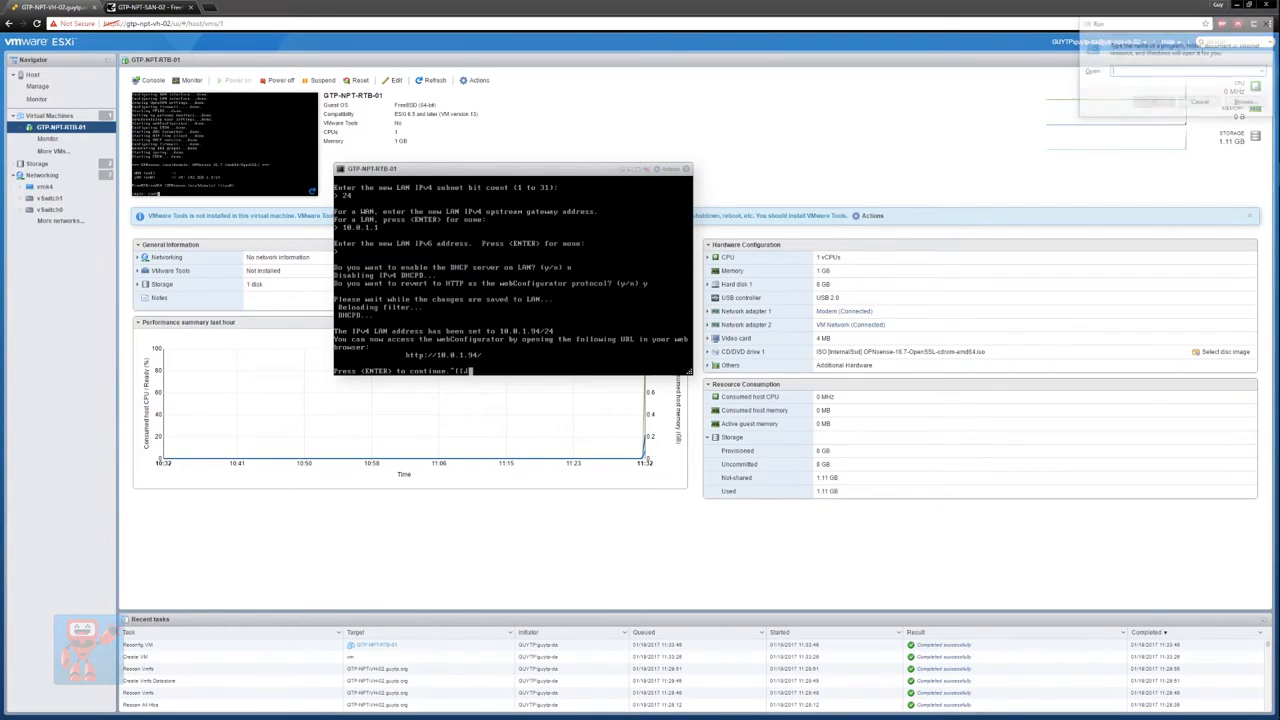
text(ping 10)
key(Return)
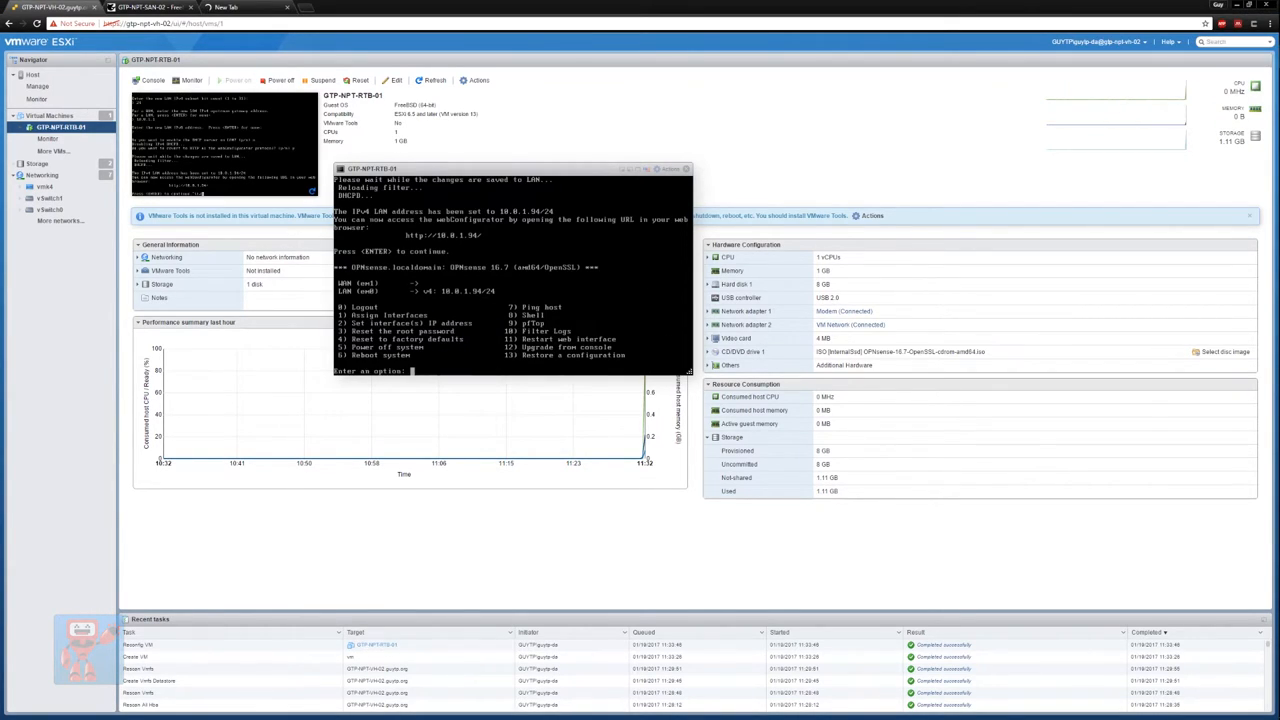
text(8)
key(Return)
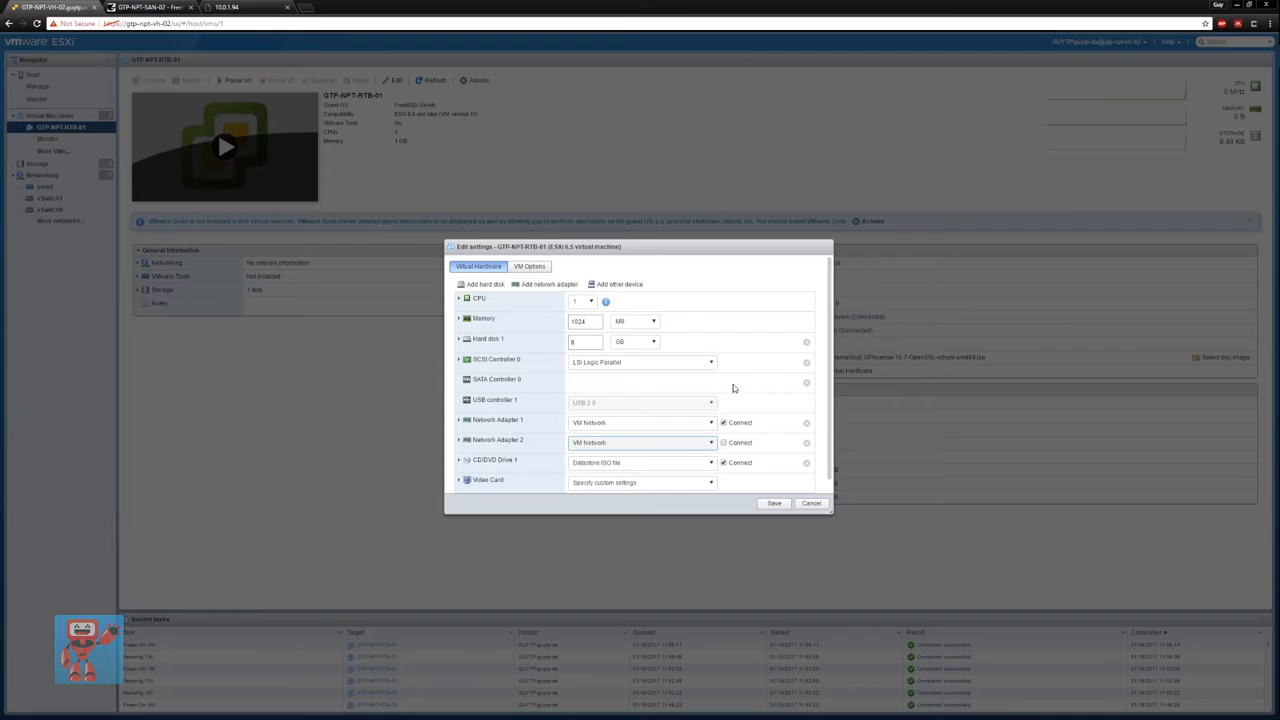
Remove both network adapters and the CD/DVD drive from the VM and save.
click(576, 440)
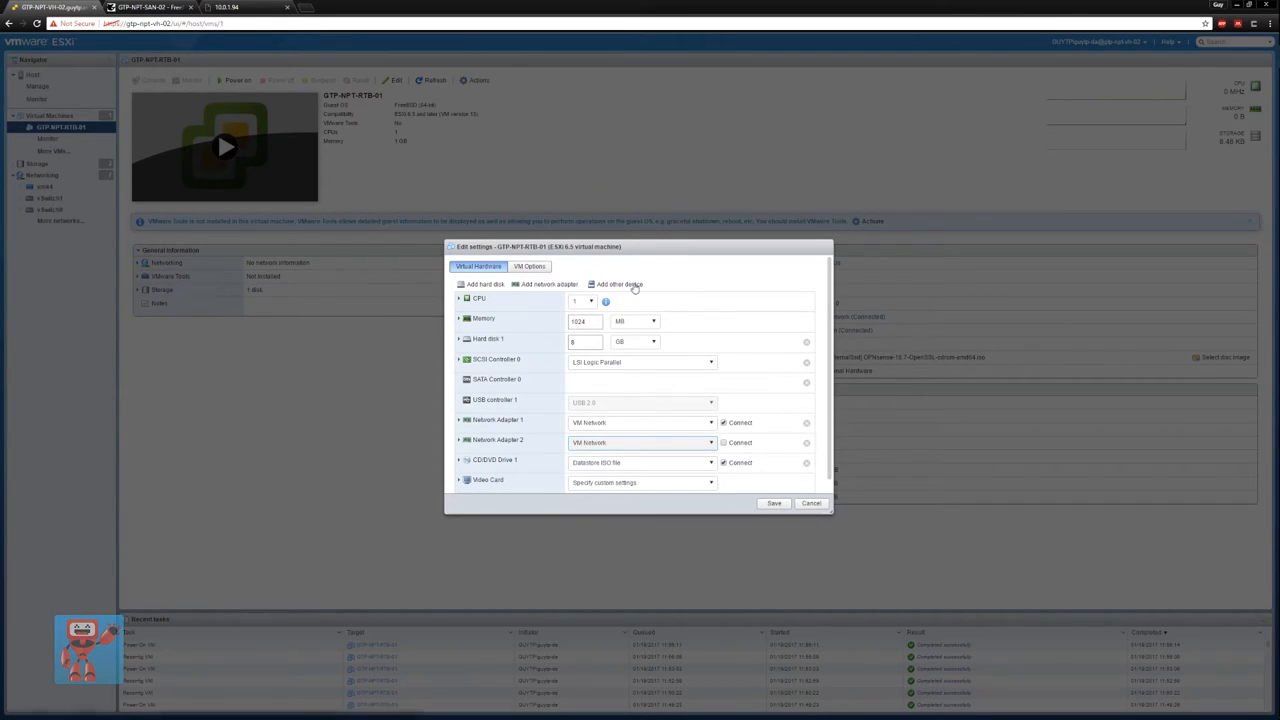
click(807, 443)
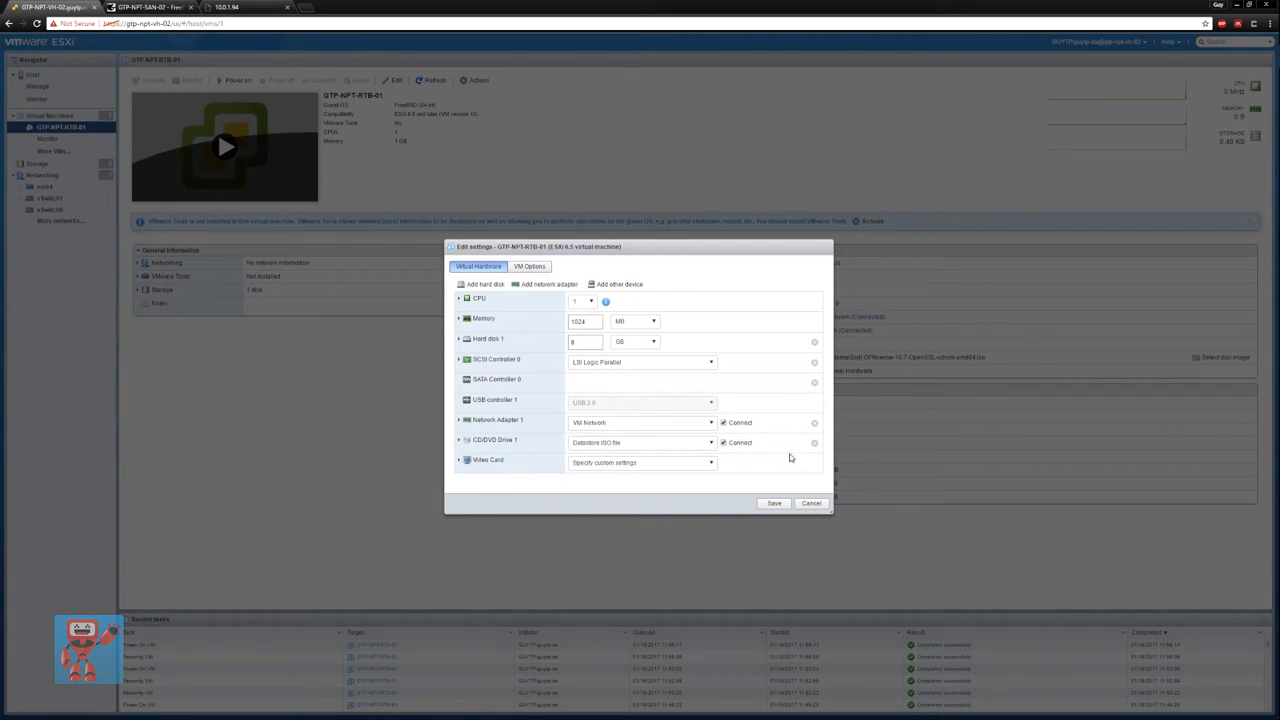
click(814, 422)
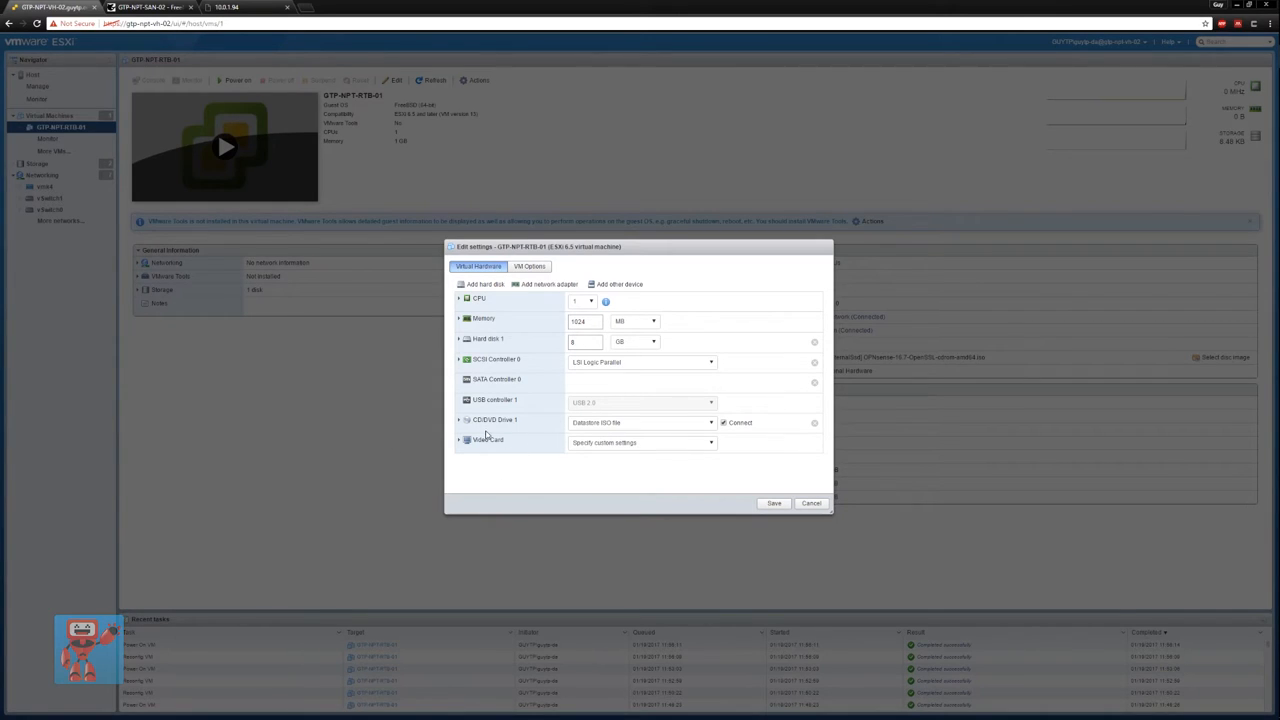
click(814, 422)
click(775, 503)
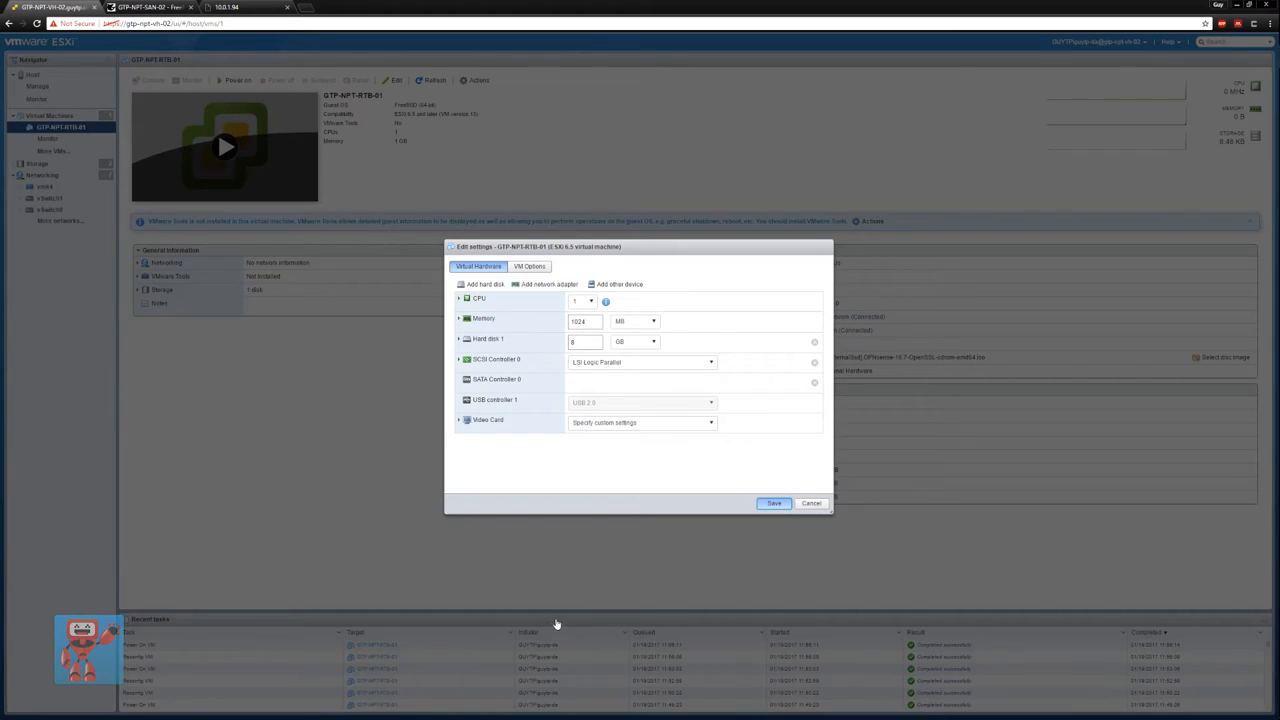
Add one new network adapter on VM Network, save, and power on the router VM.
click(392, 80)
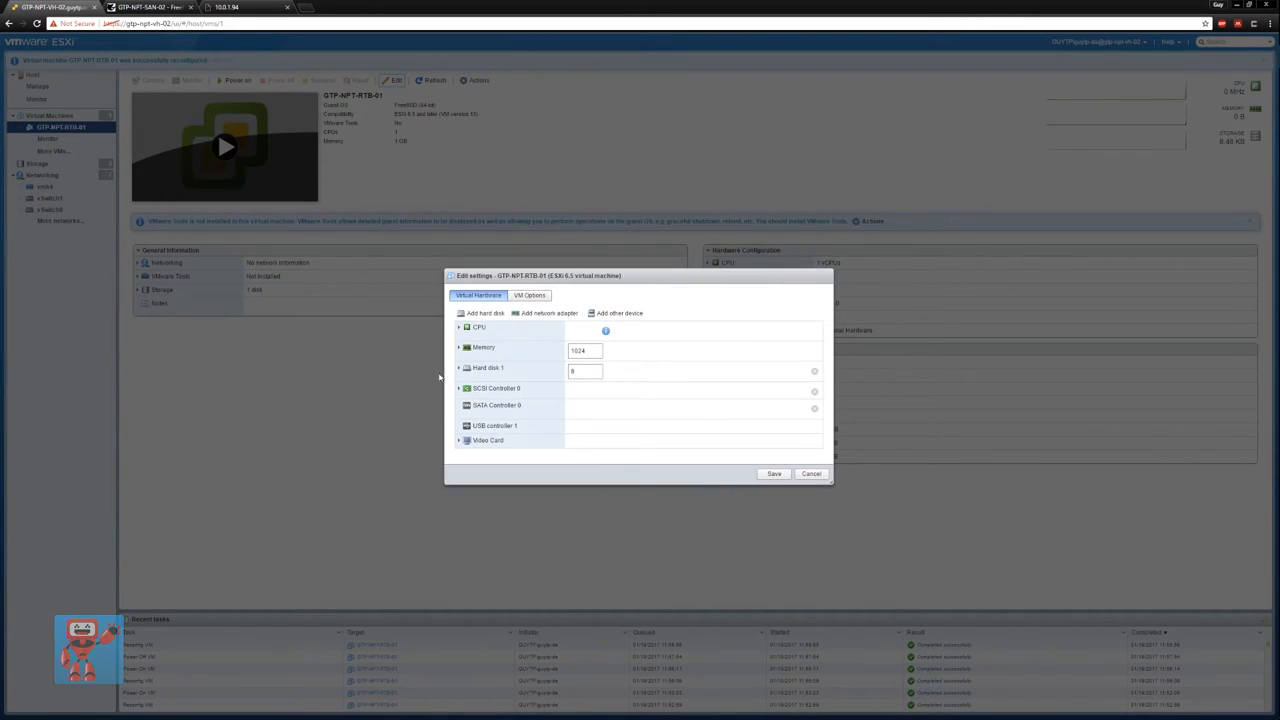
click(555, 314)
click(597, 435)
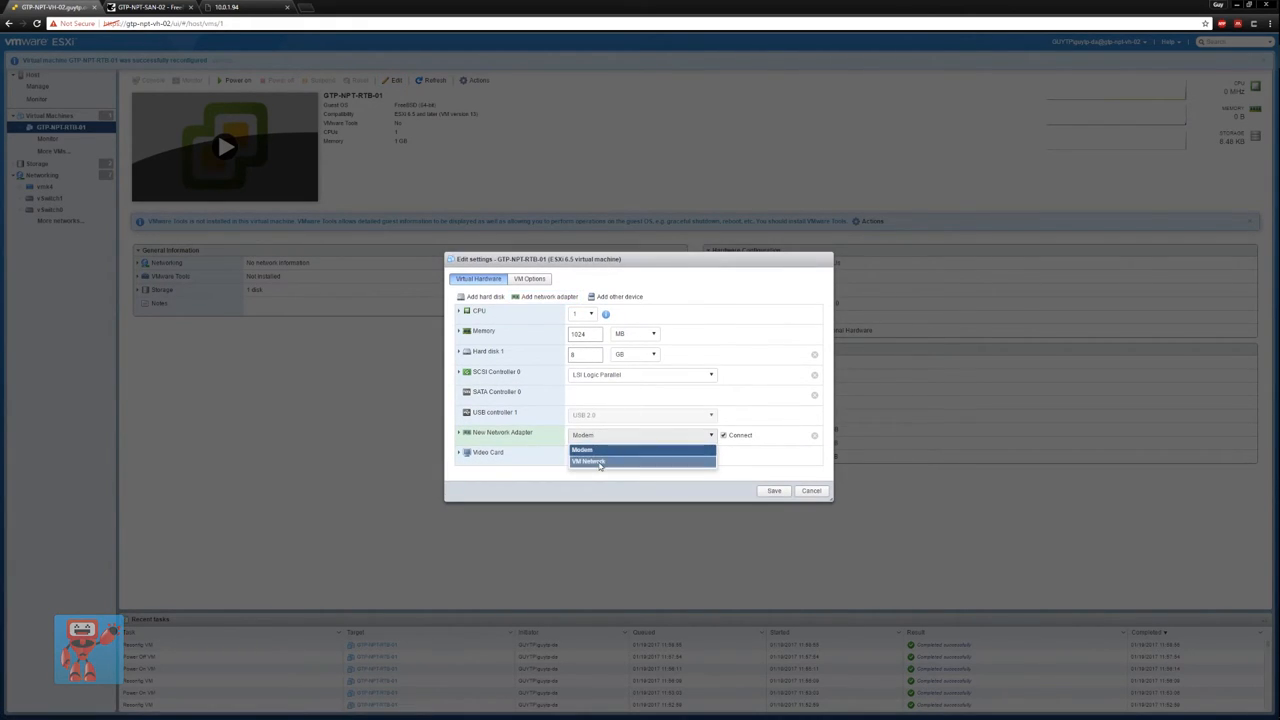
click(600, 463)
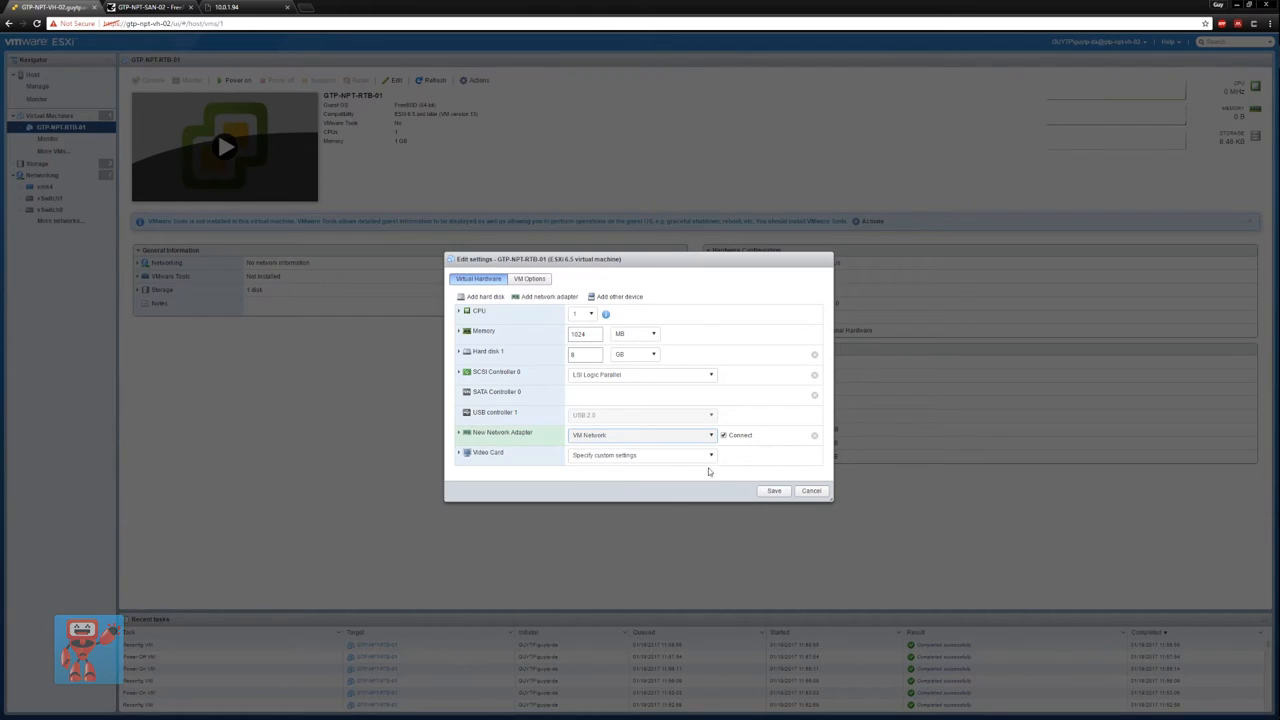
click(502, 436)
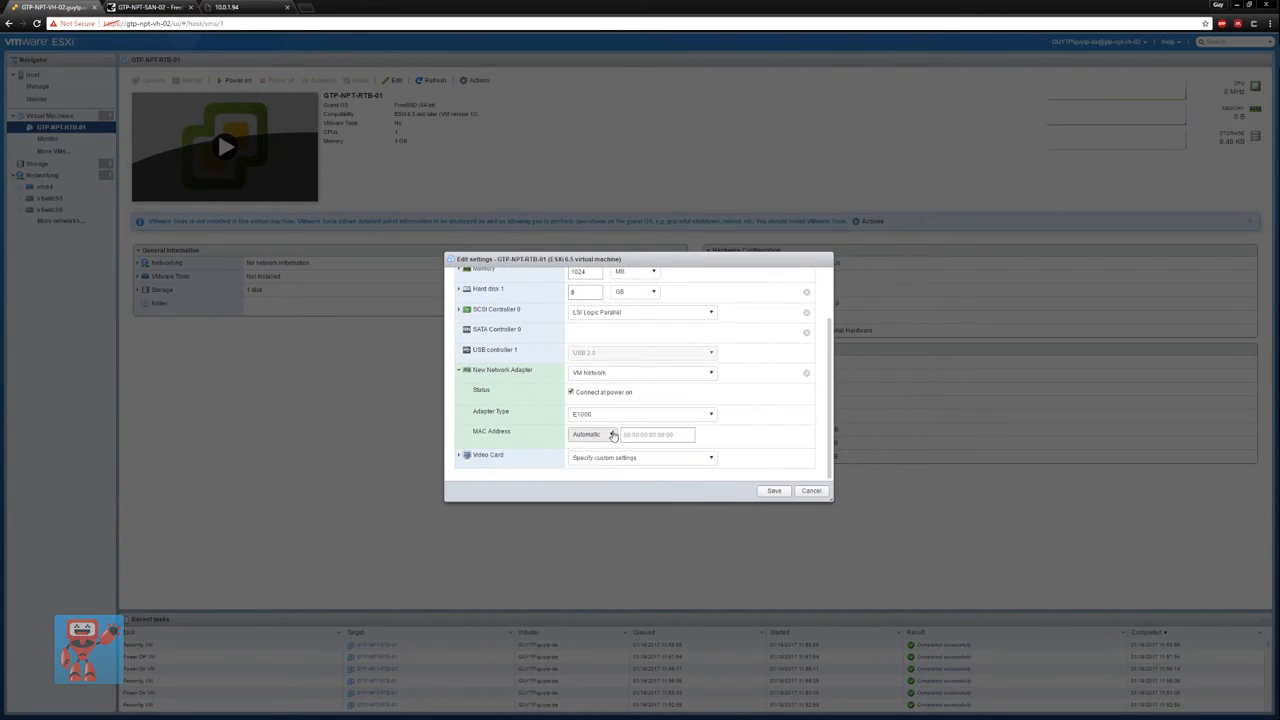
click(770, 491)
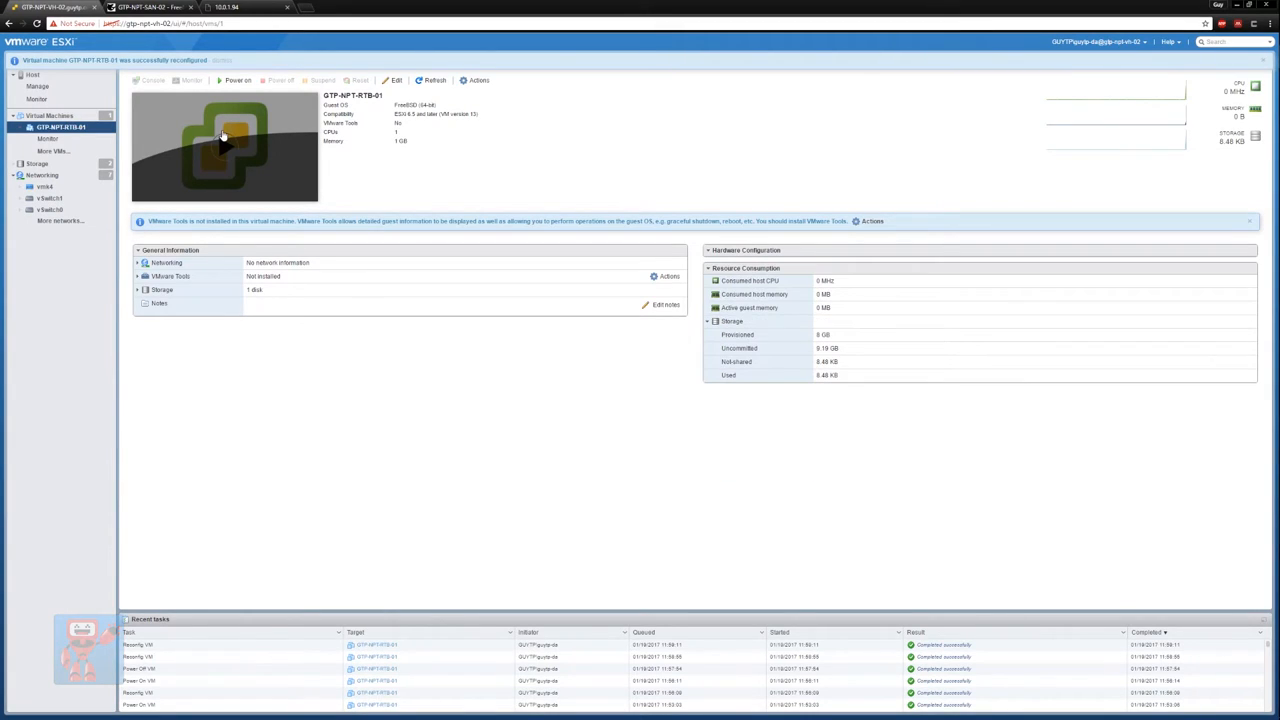
click(222, 135)
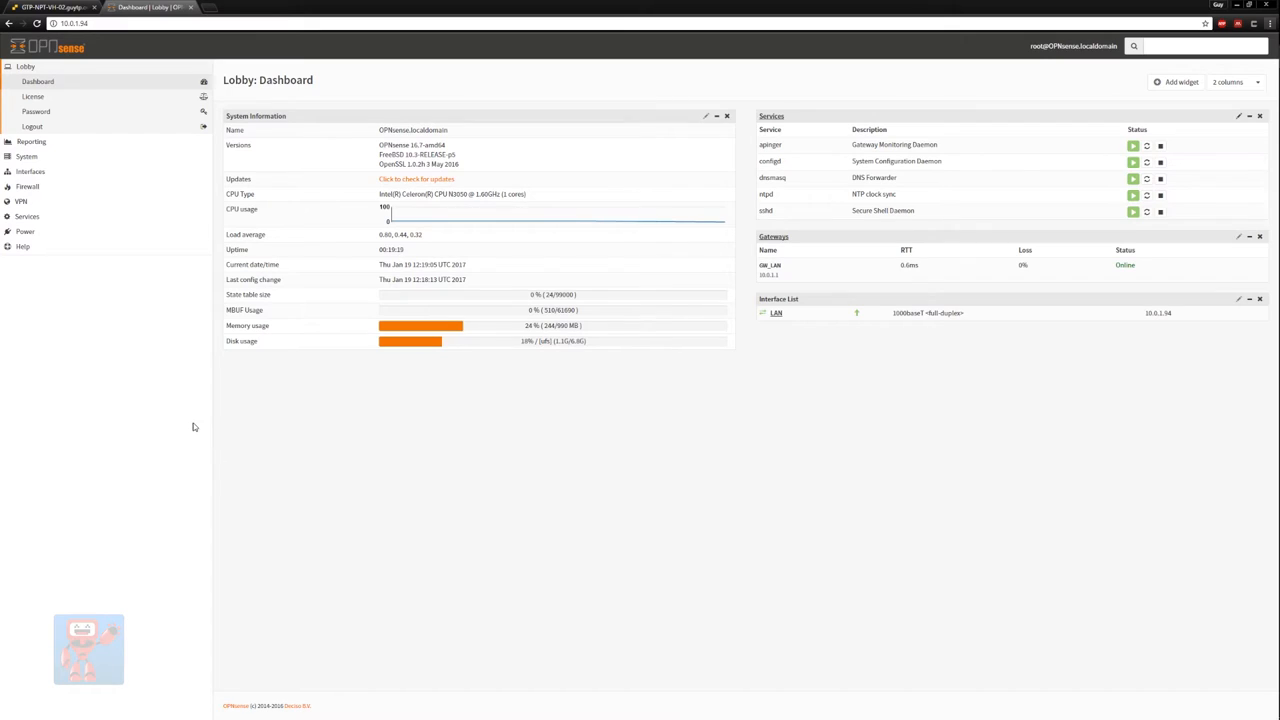
Go to System: Settings: General from the OPNsense sidebar.
click(28, 157)
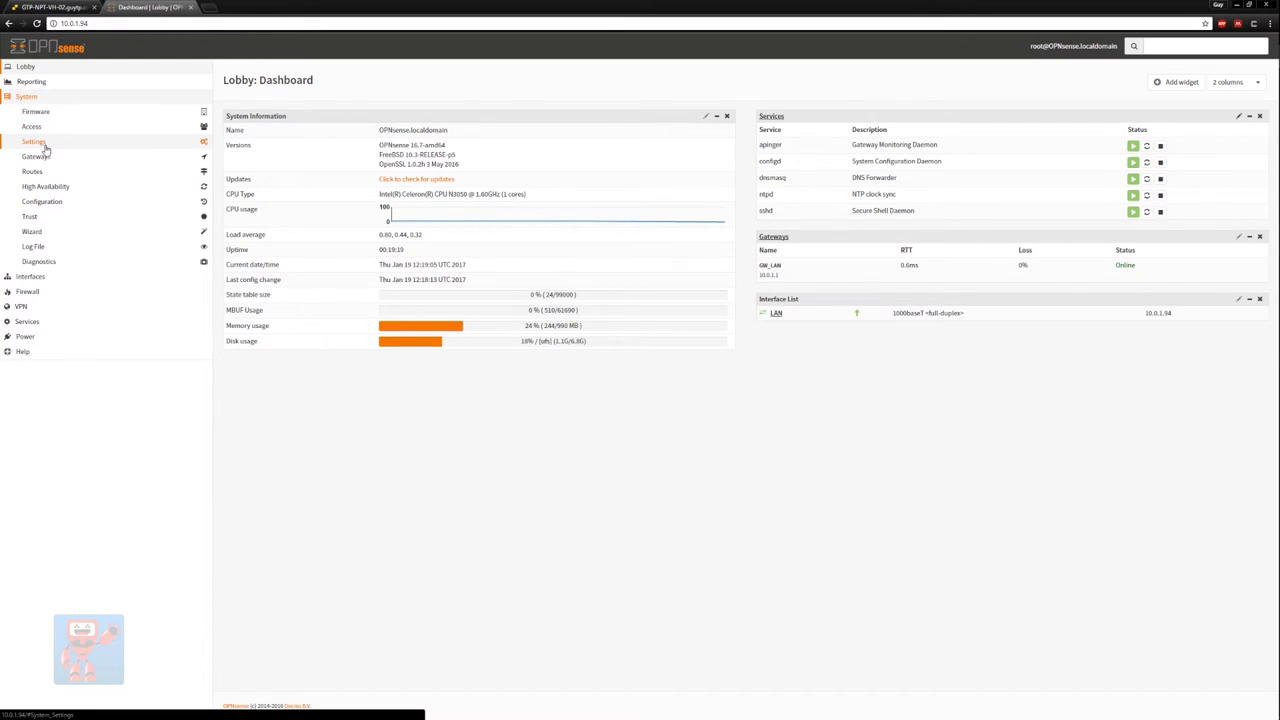
click(40, 143)
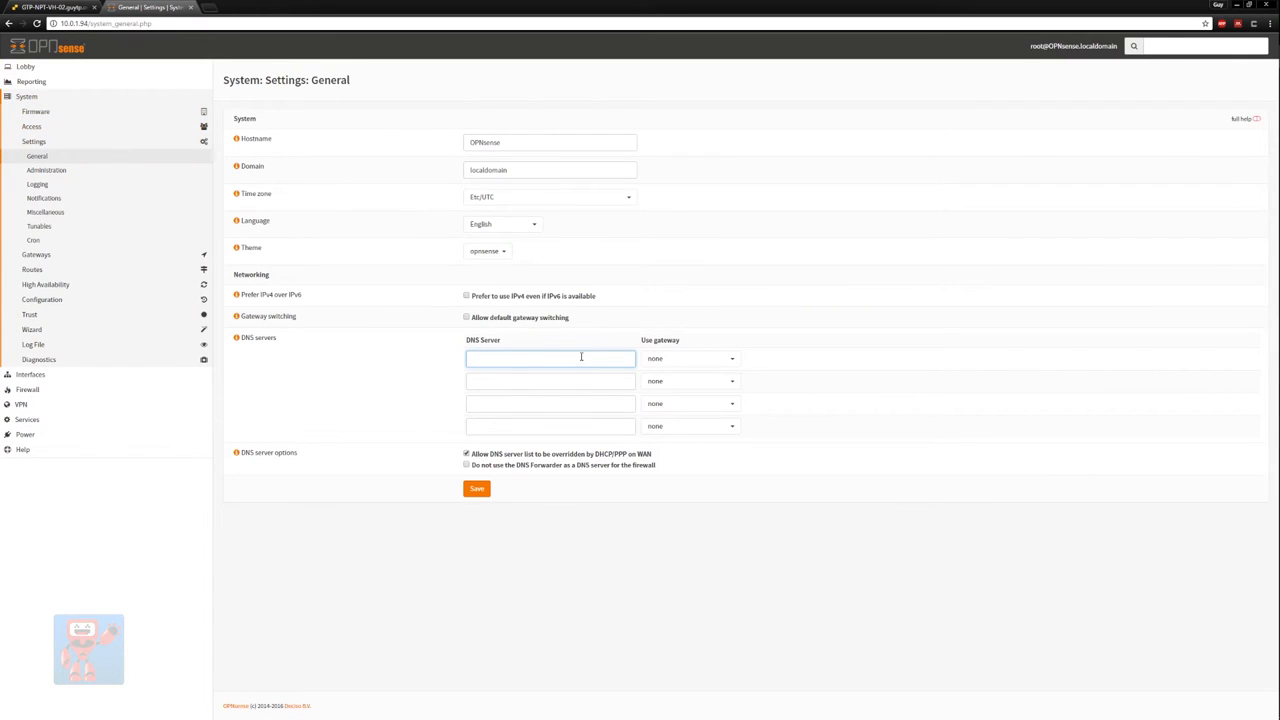
text(8.8.8.)
Enter DNS server 8.8.8.8 using gateway GW_LAN - 10.0.1.1 and save.
key(Tab)
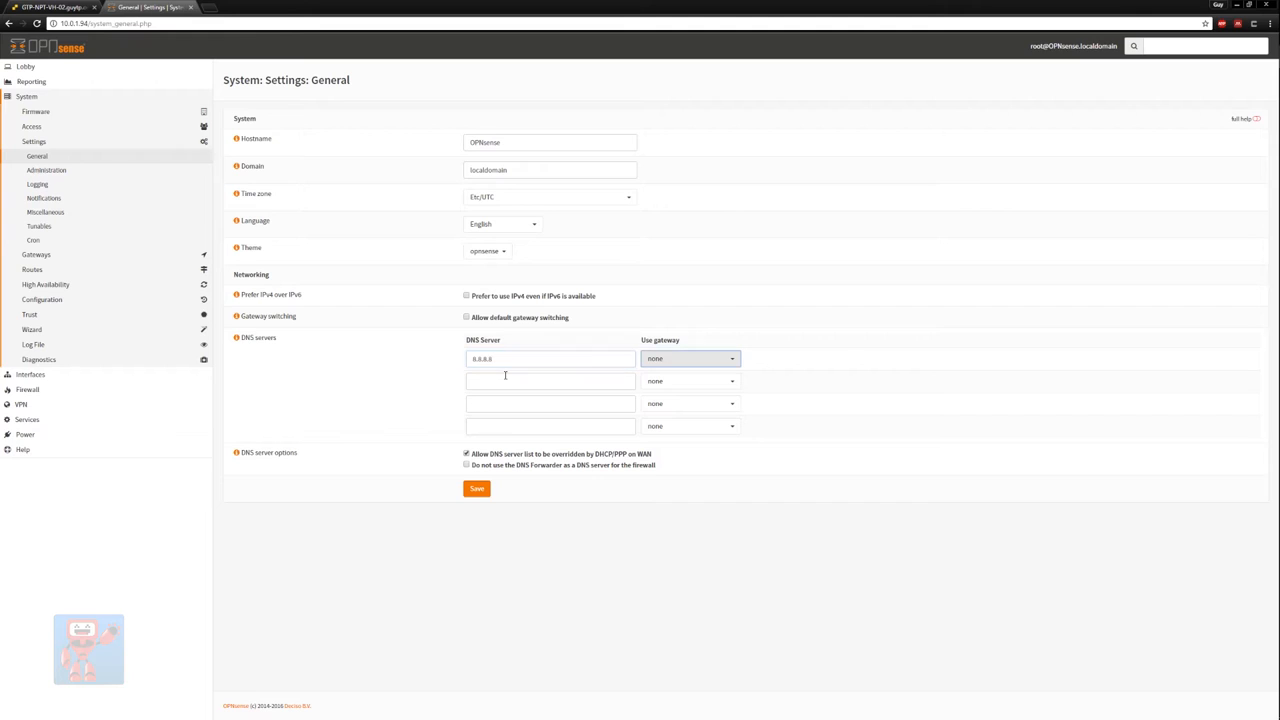
click(668, 362)
click(668, 389)
click(477, 491)
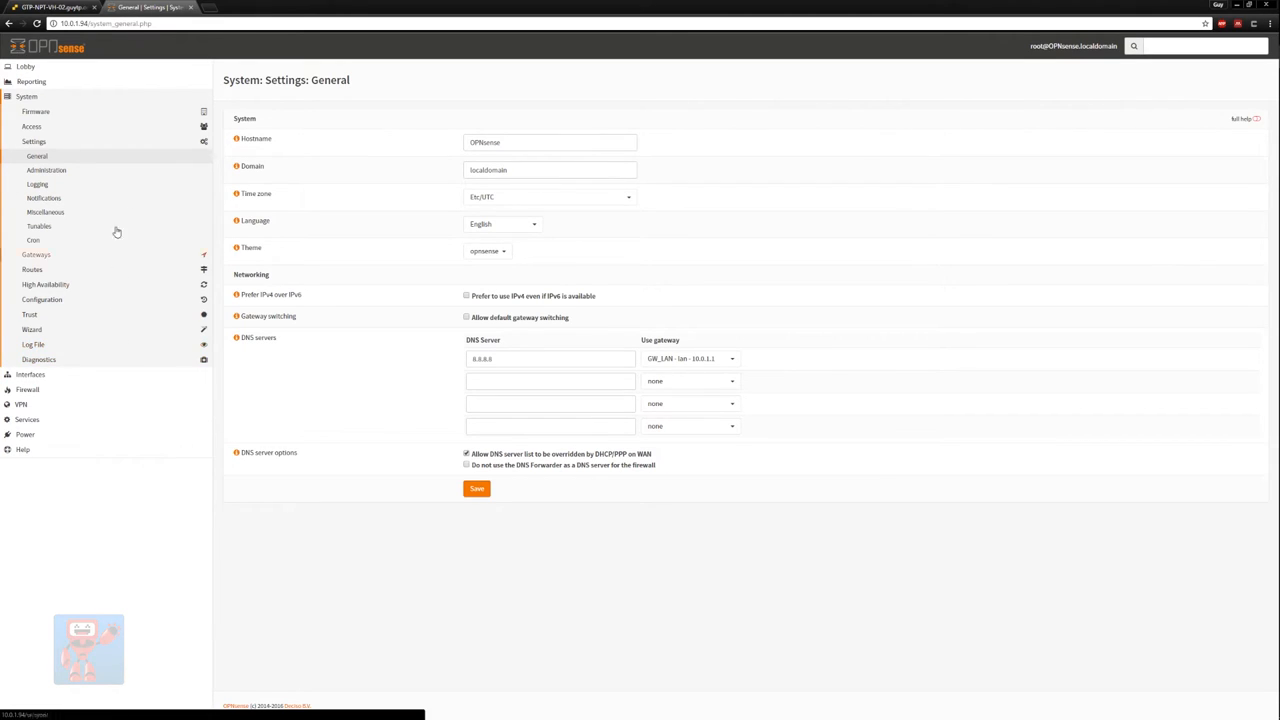
In the VM console add default route 10.0.1.1, ping 8.8.8.8 and google.com, then clear the screen.
click(62, 7)
text(route ad)
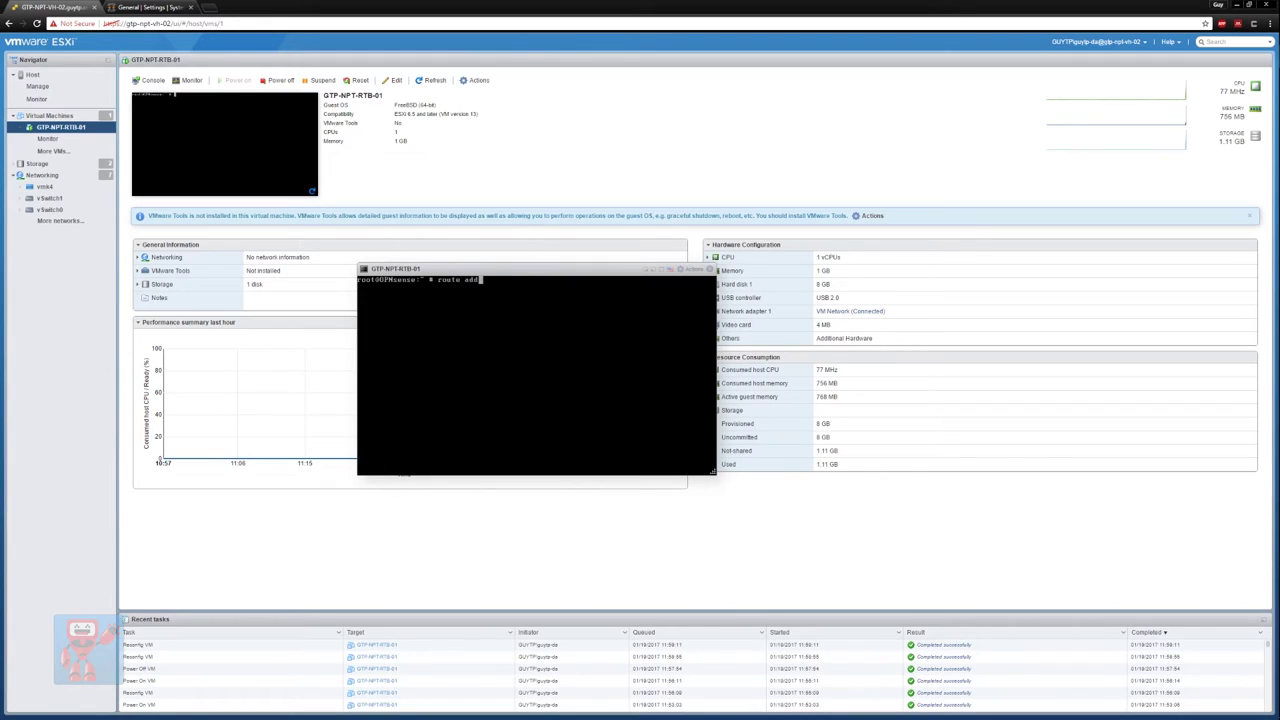
text(defau)
text(lt 10)
key(Return)
text(ping 8.8.8.8)
key(Return)
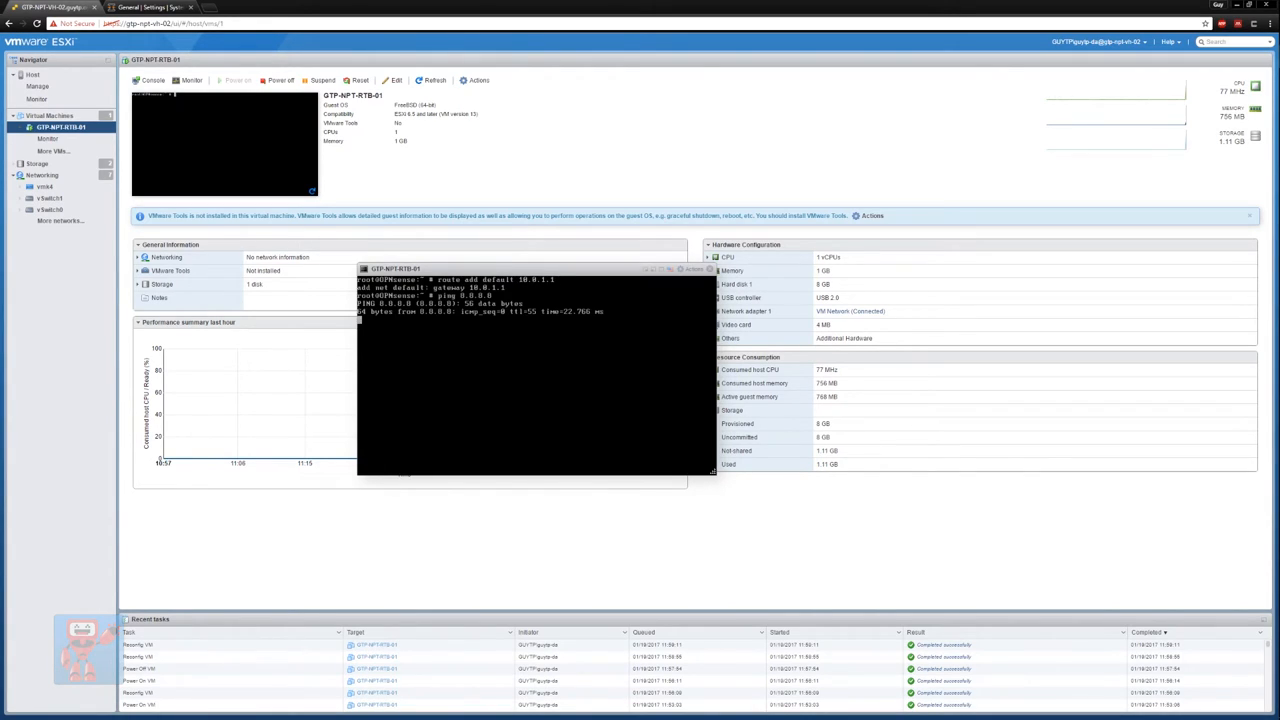
key(ctrl+c)
text(ping google.com)
key(Return)
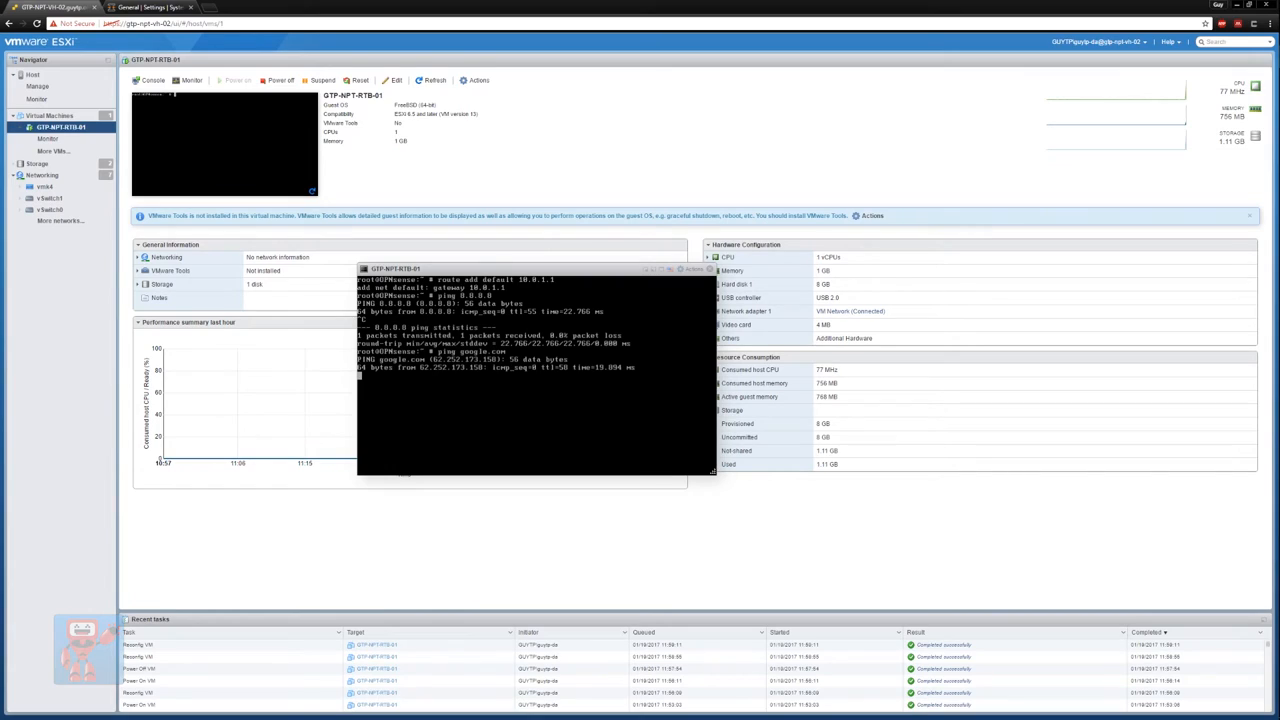
key(ctrl+c)
text(clear)
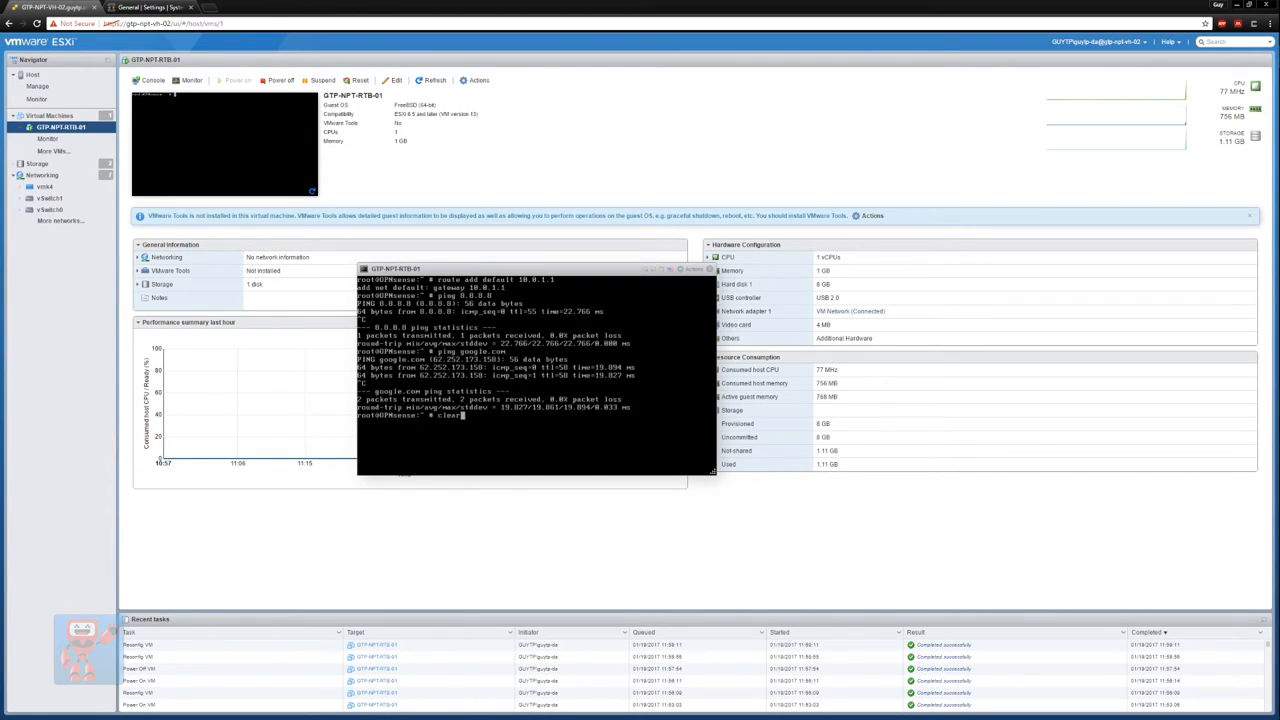
key(Return)
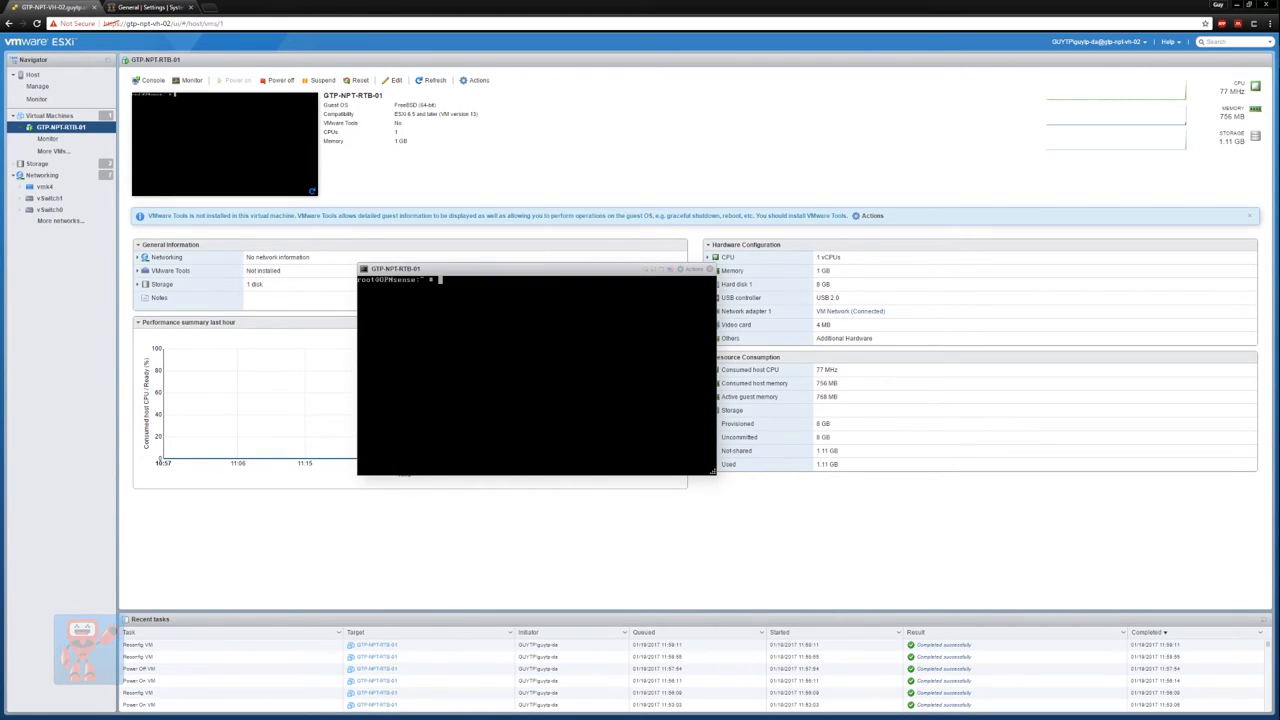
text(pkg install os-vmw)
text(are)
Run pkg install os-vmware, confirm, and check VMware Tools status under General Information.
key(Return)
text(y)
key(Return)
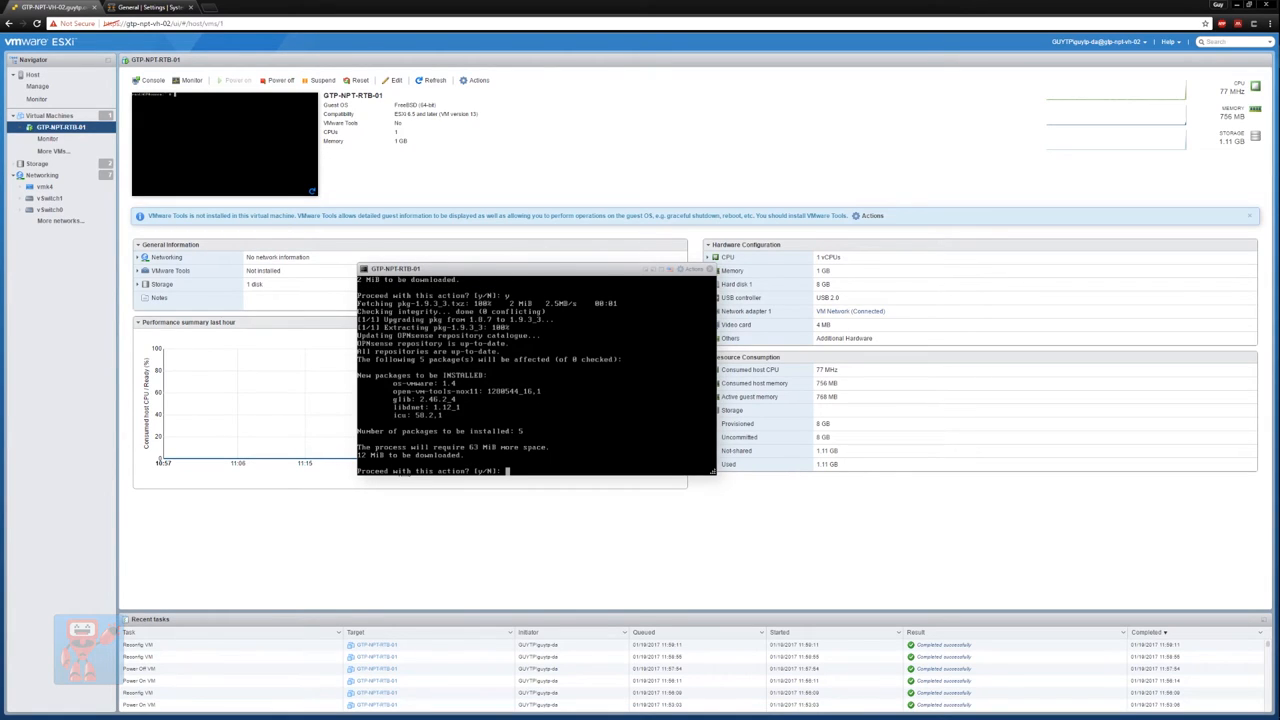
key(Return)
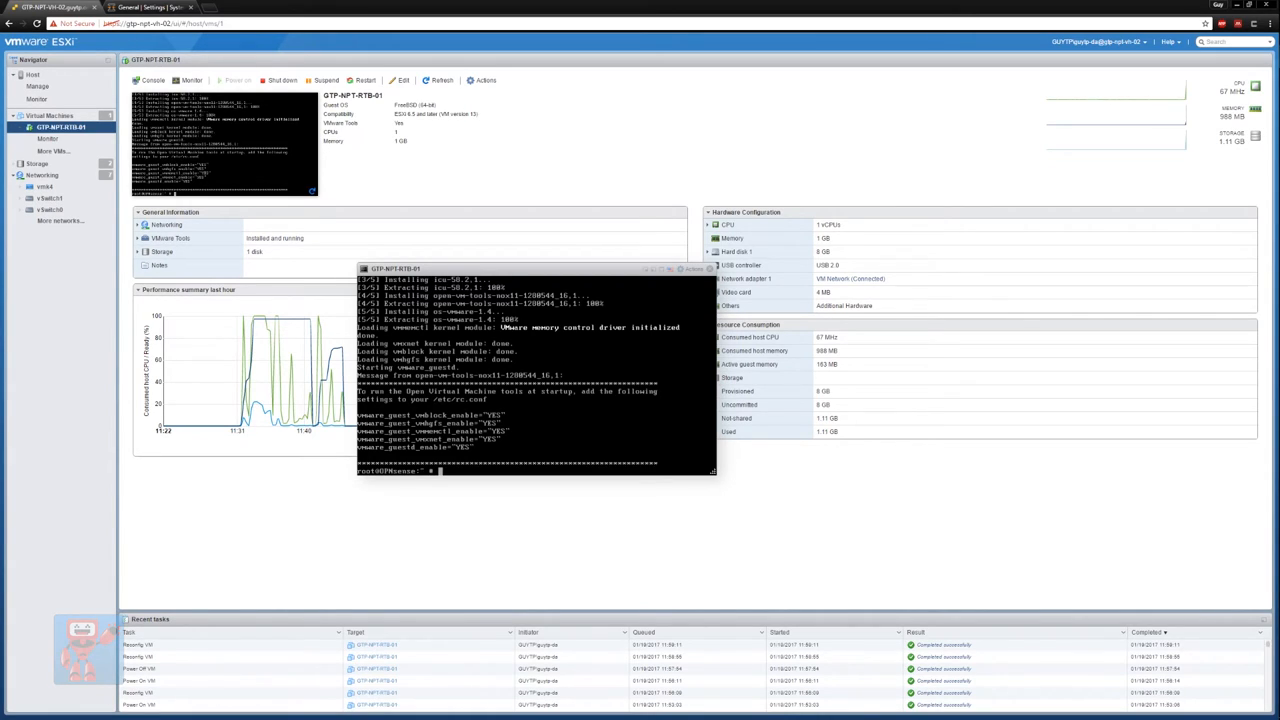
click(140, 239)
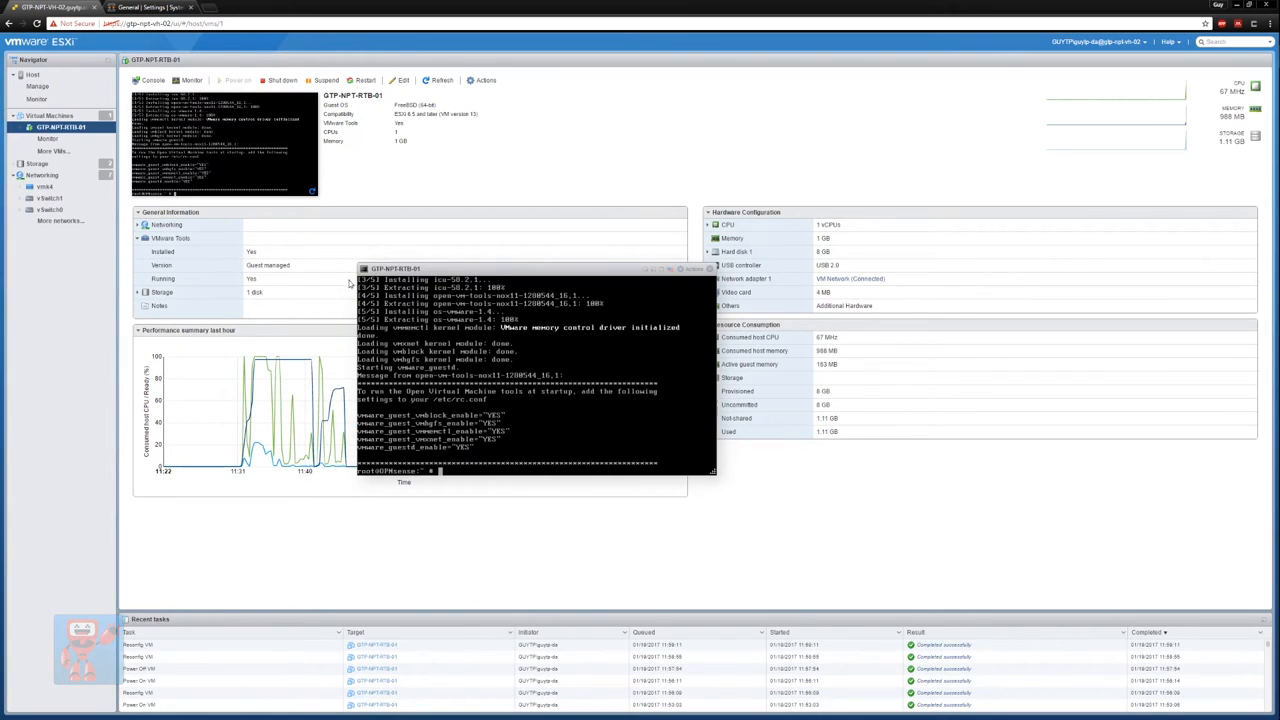
click(140, 239)
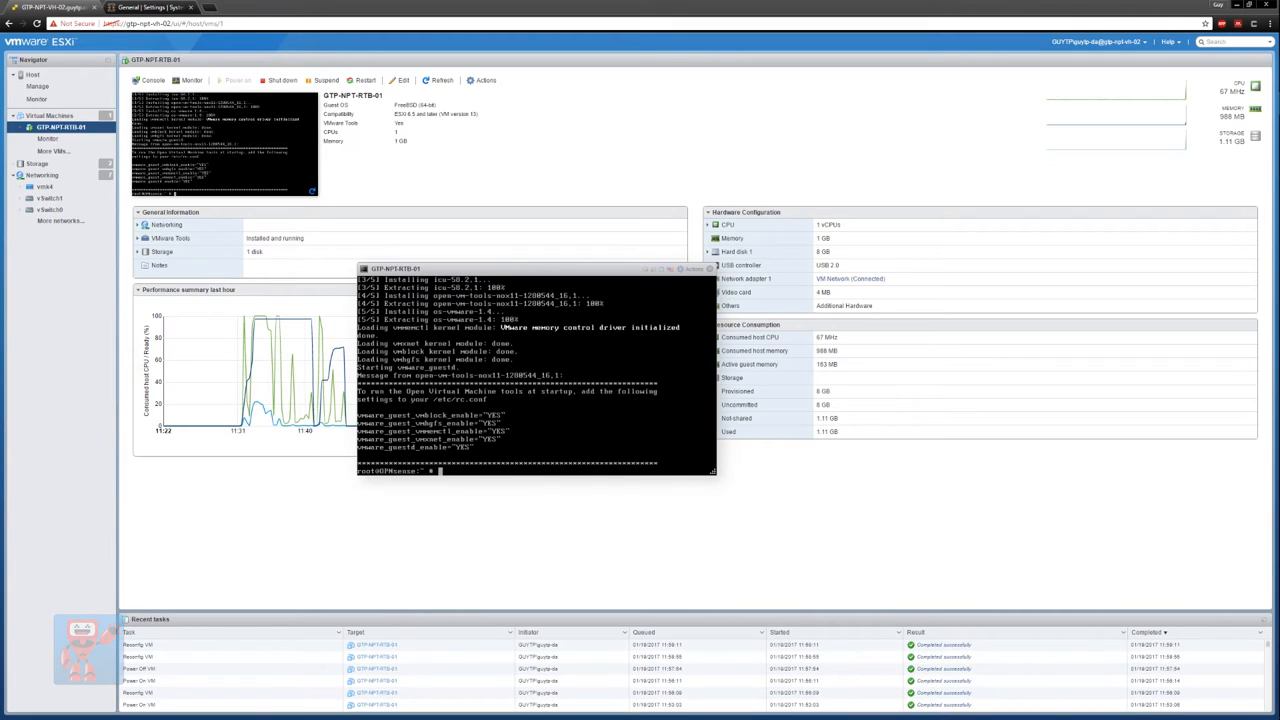
On the OPNsense Configuration Backups page, choose the saved configuration XML for restore.
click(155, 8)
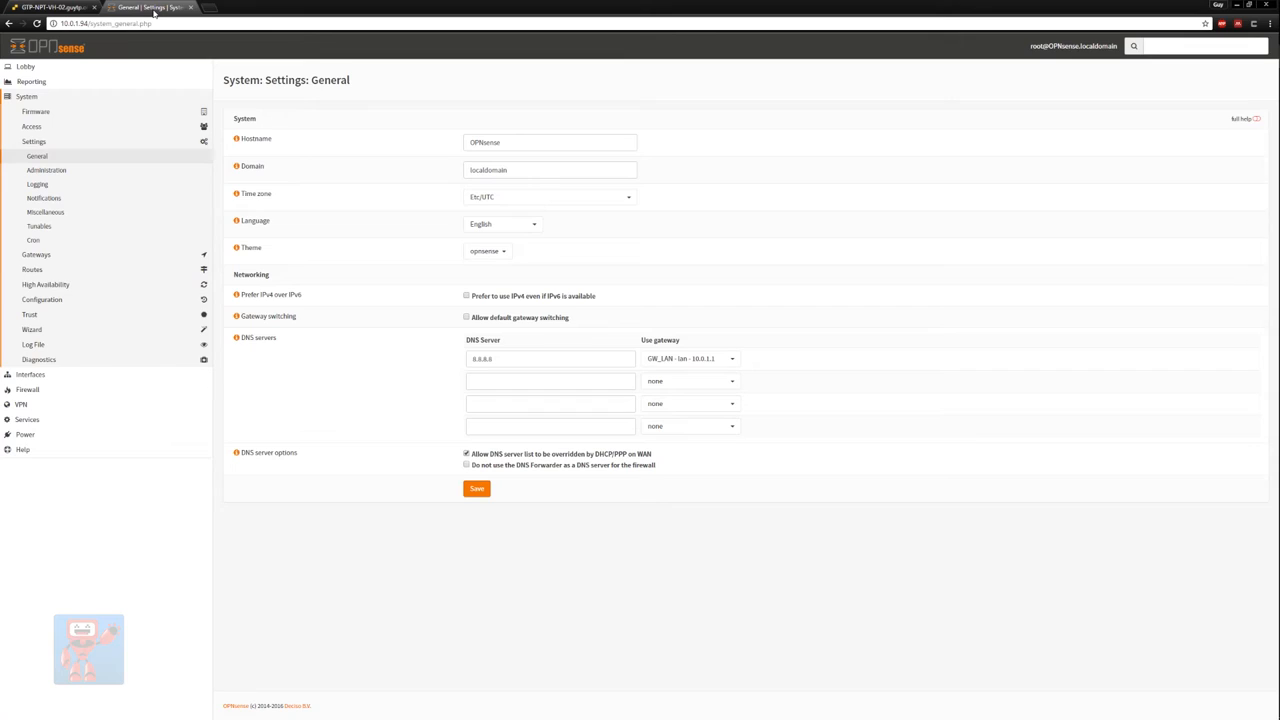
click(134, 300)
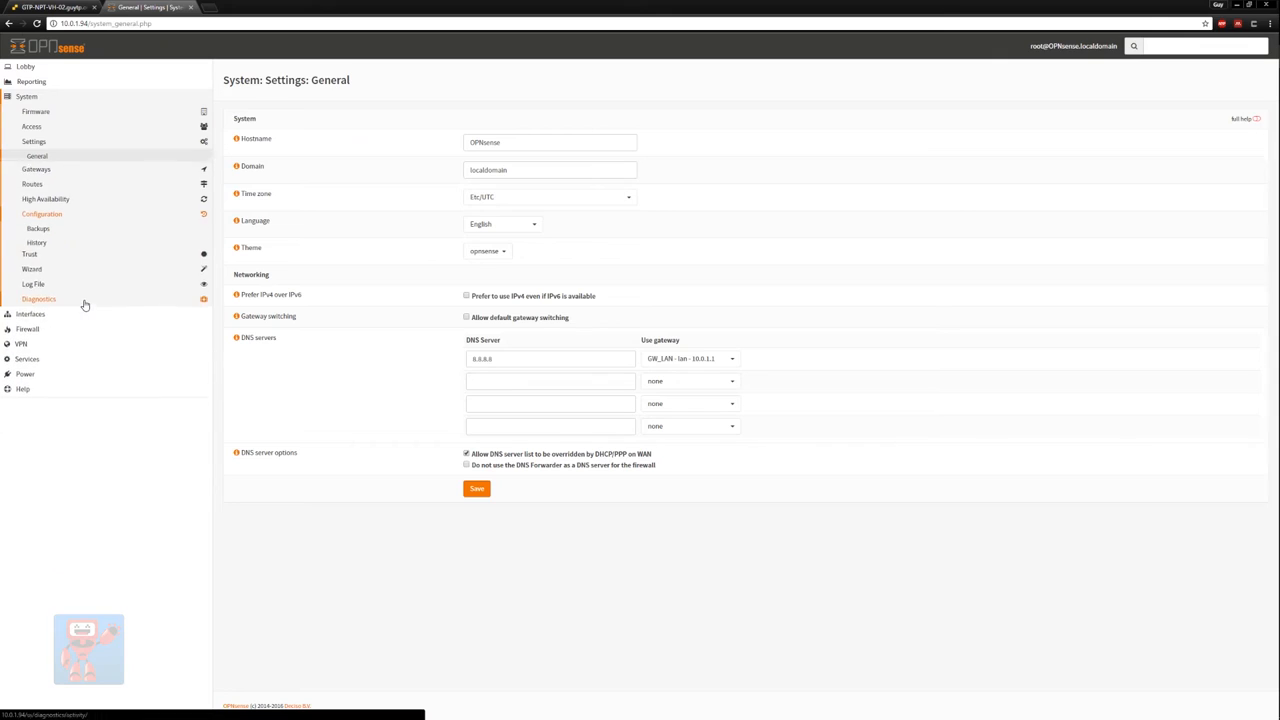
click(47, 217)
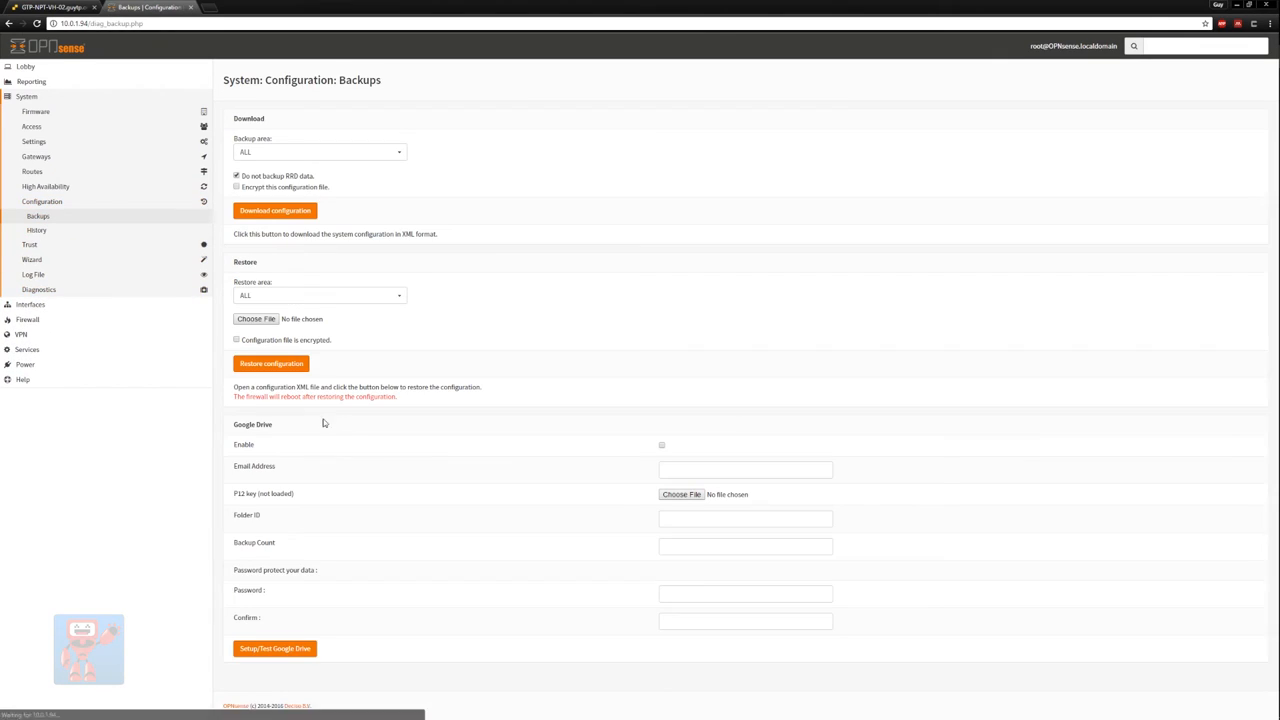
click(250, 320)
double_click(284, 80)
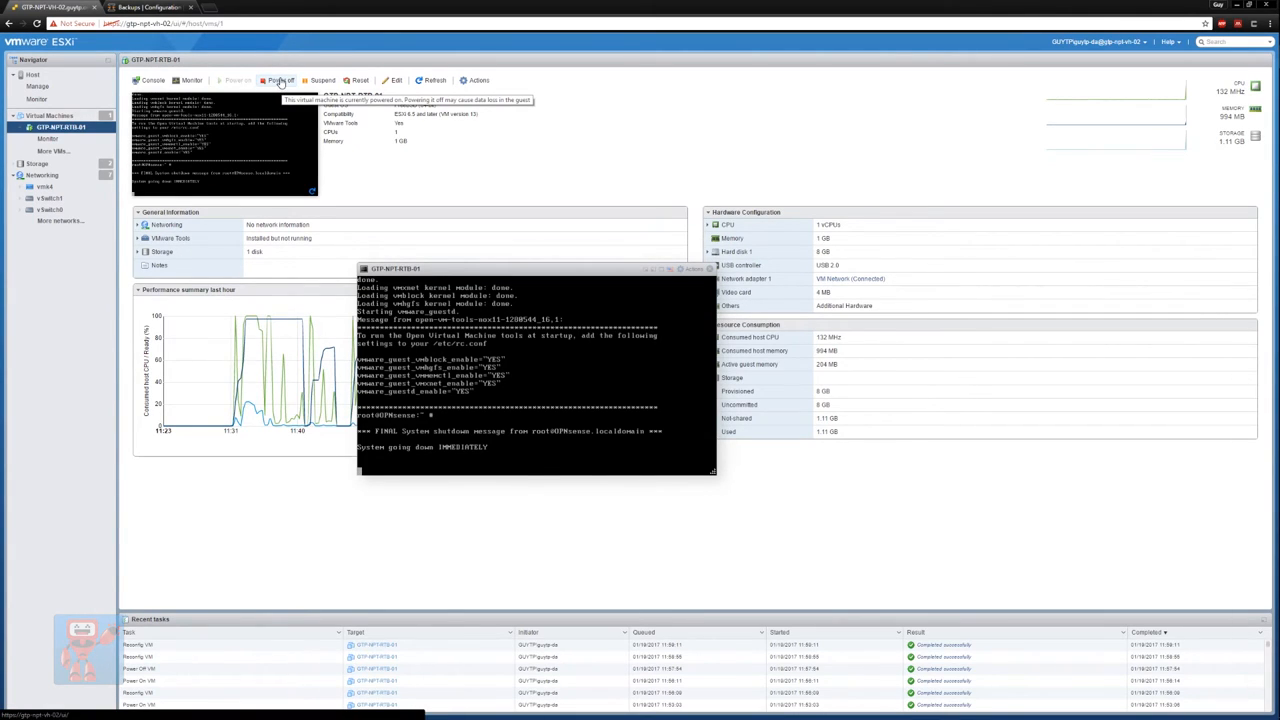
Power off the VM, add a second network adapter and set its MAC assignment to Manual.
click(393, 80)
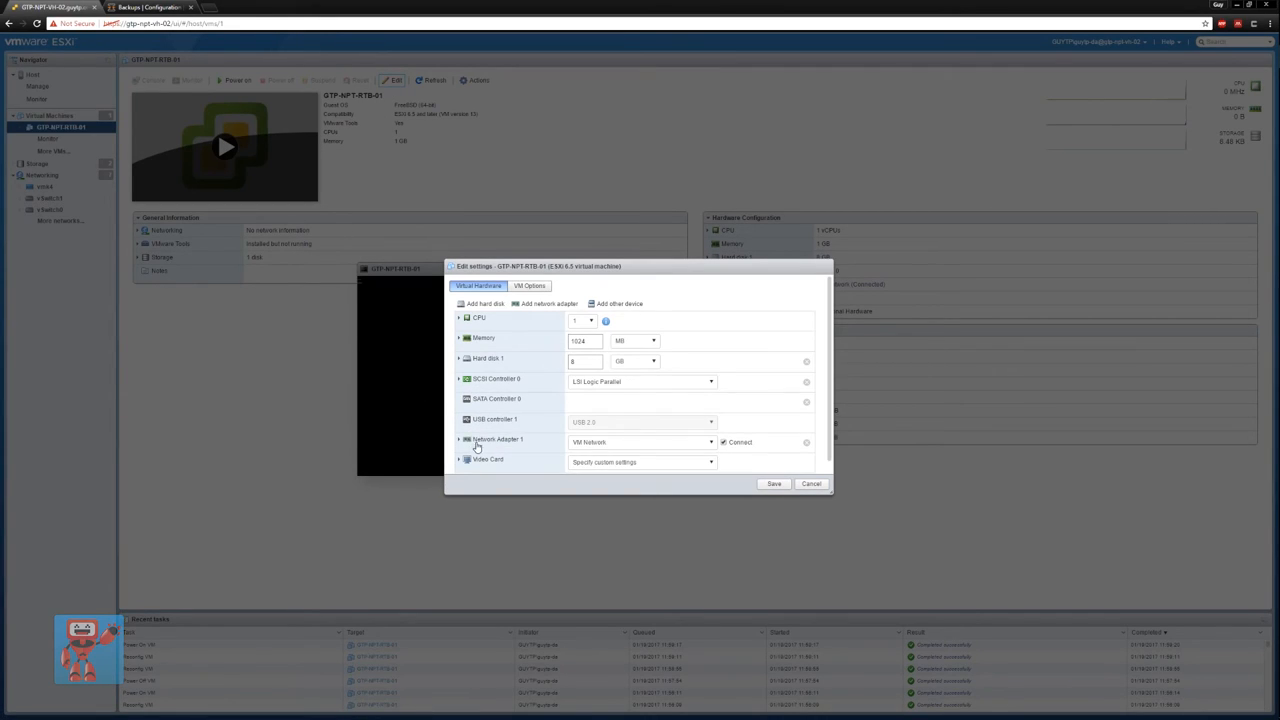
click(545, 303)
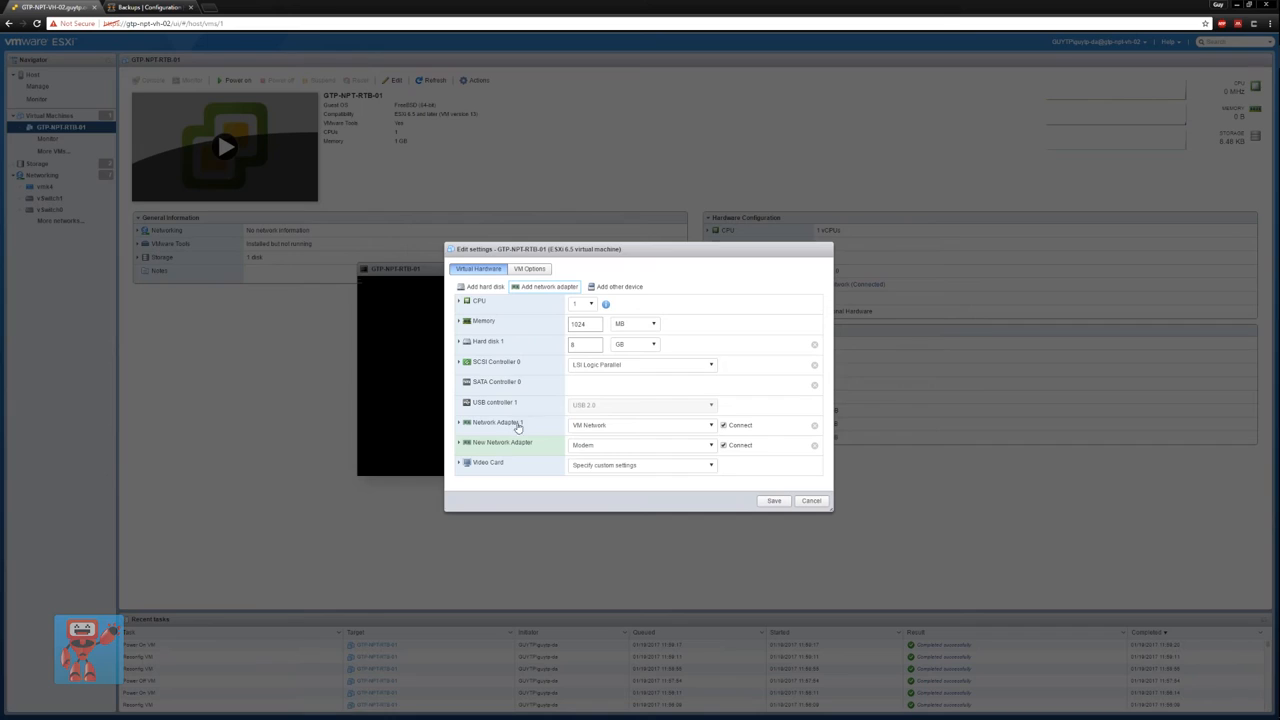
click(458, 442)
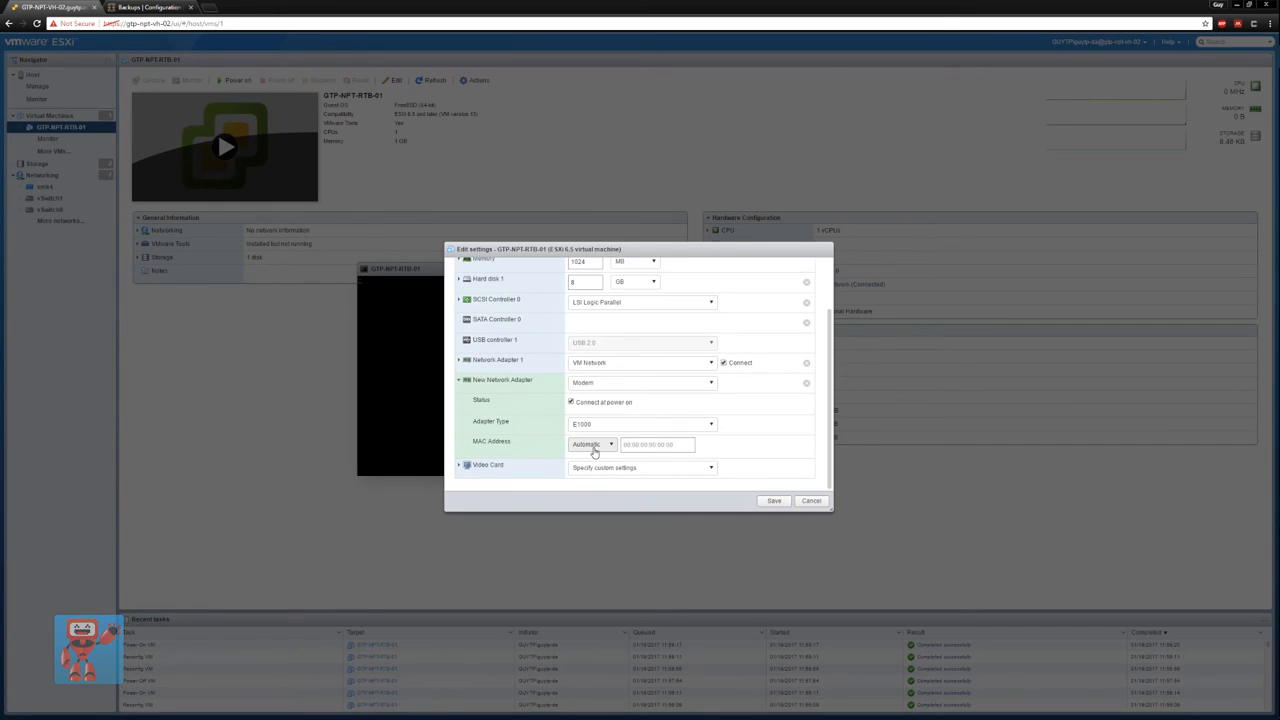
click(593, 444)
click(600, 476)
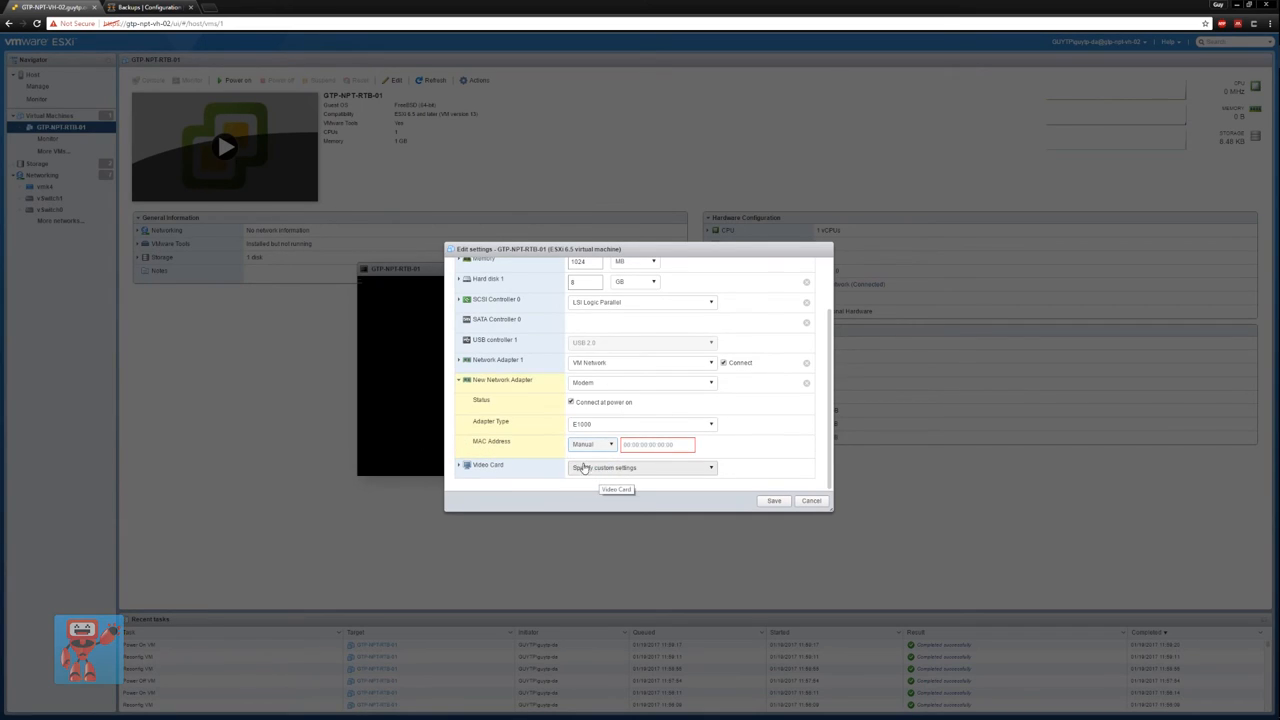
Expand the first adapter and change its MAC assignment to Manual as well.
click(502, 365)
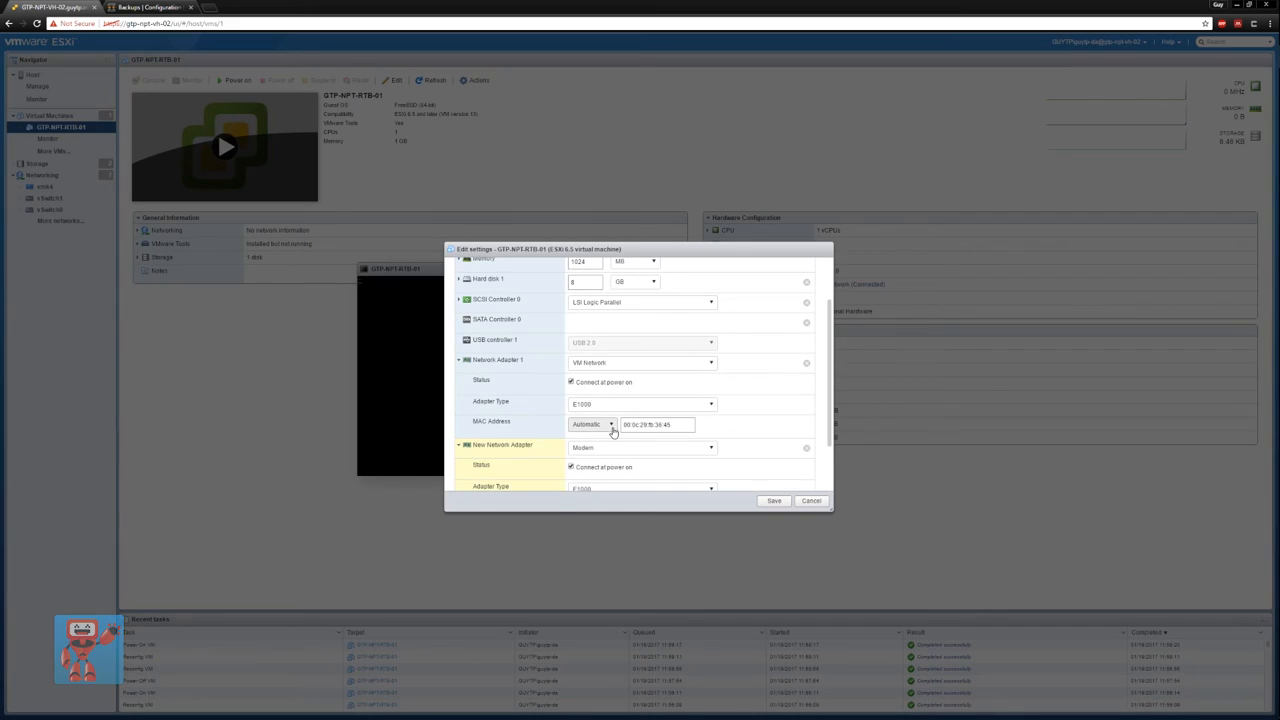
click(608, 428)
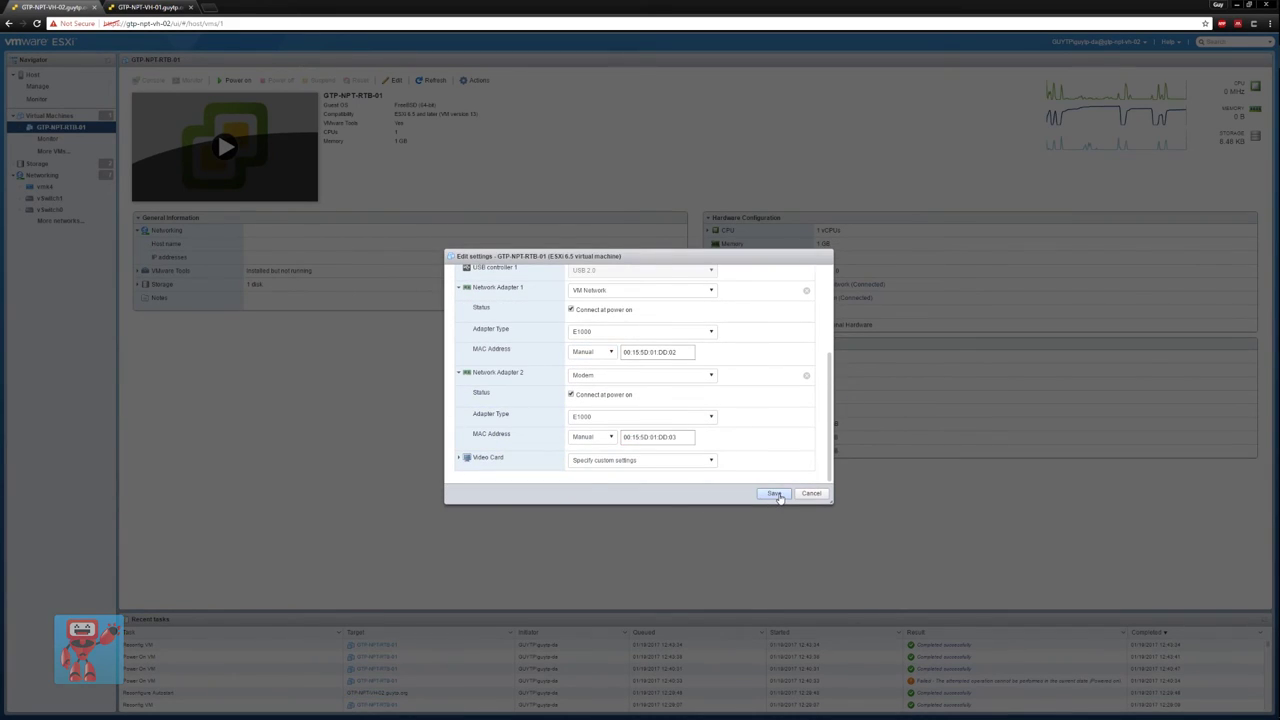
Save the hardware changes and power on GTP-NPT-RTB-01 on ESXi while watching the pings.
click(812, 494)
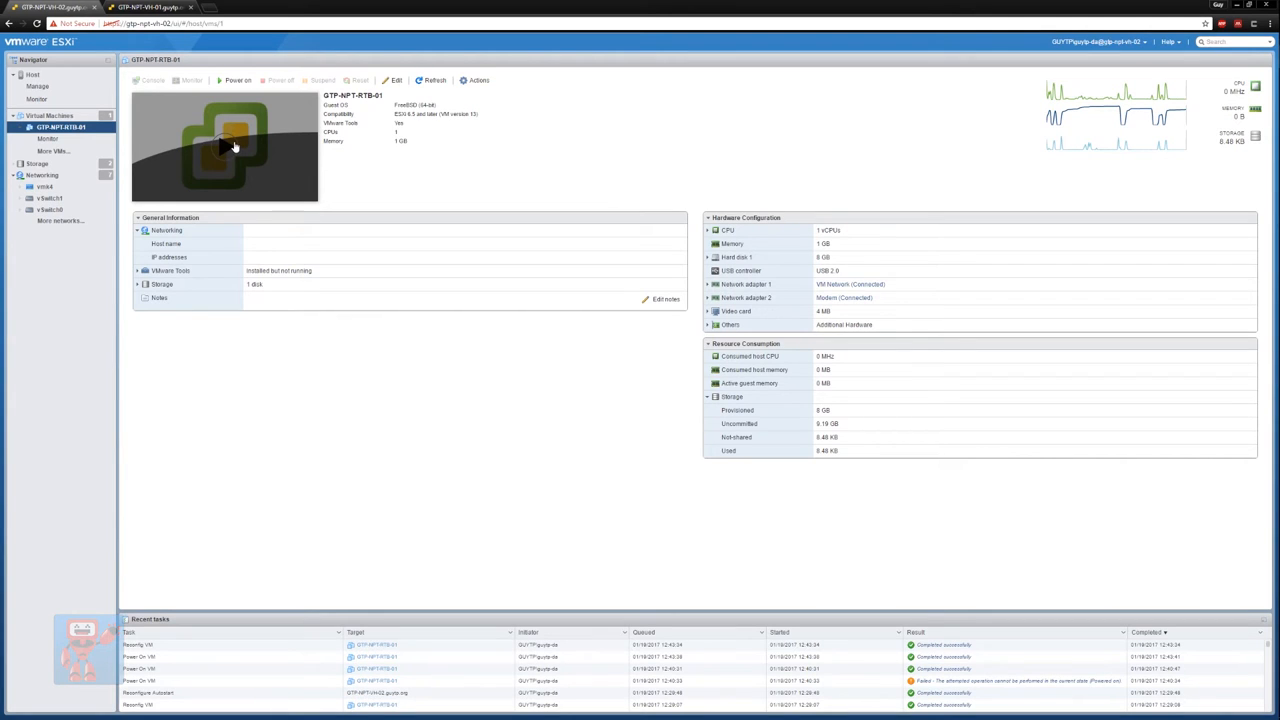
drag(249, 403, 283, 364)
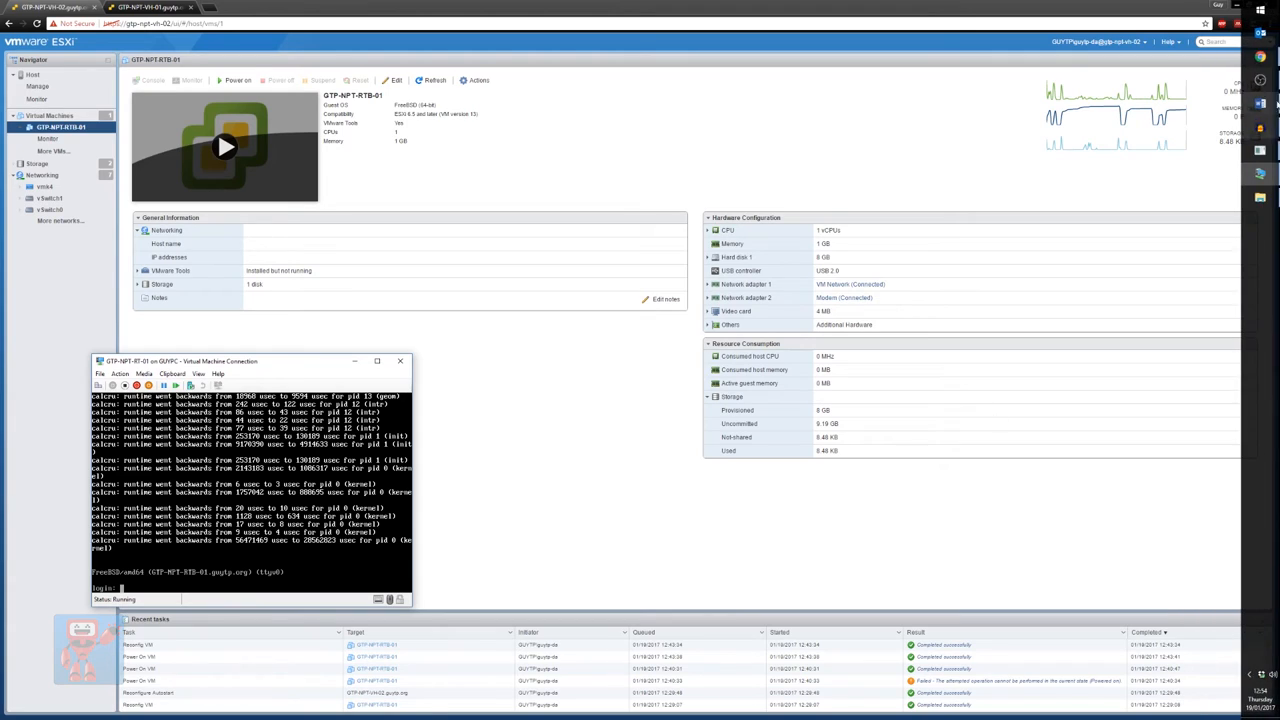
click(1274, 150)
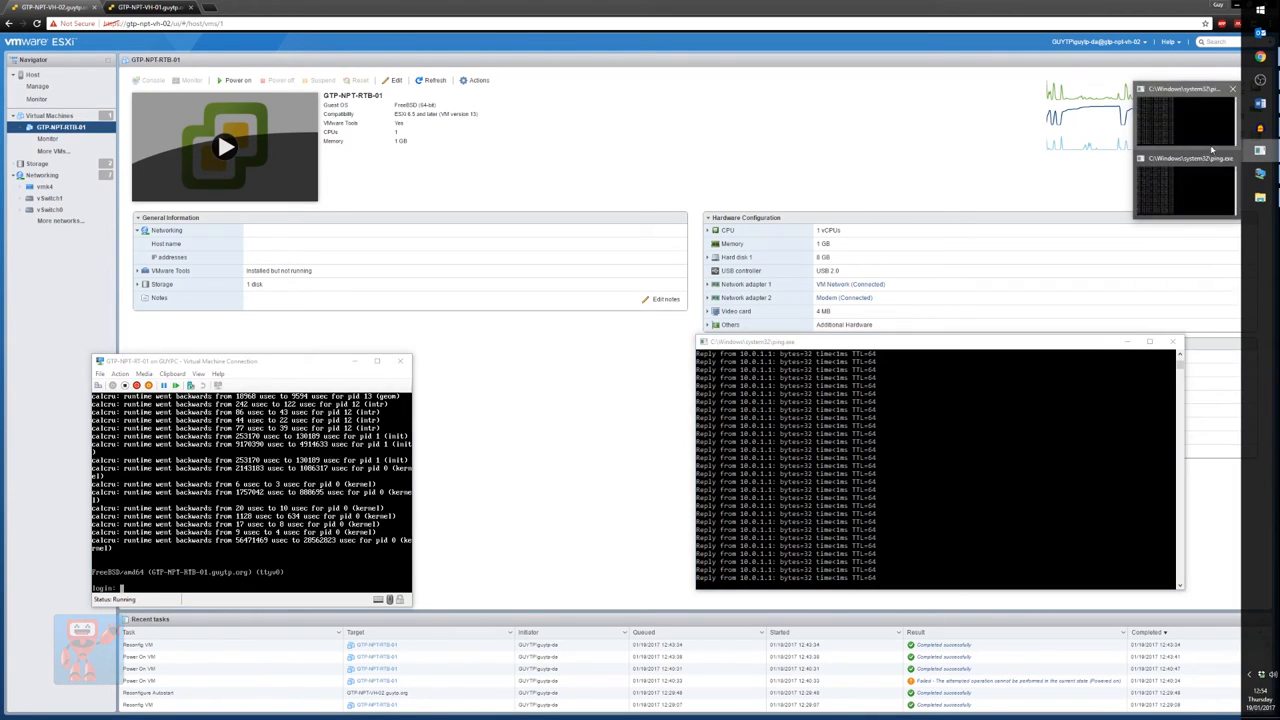
click(150, 134)
click(236, 152)
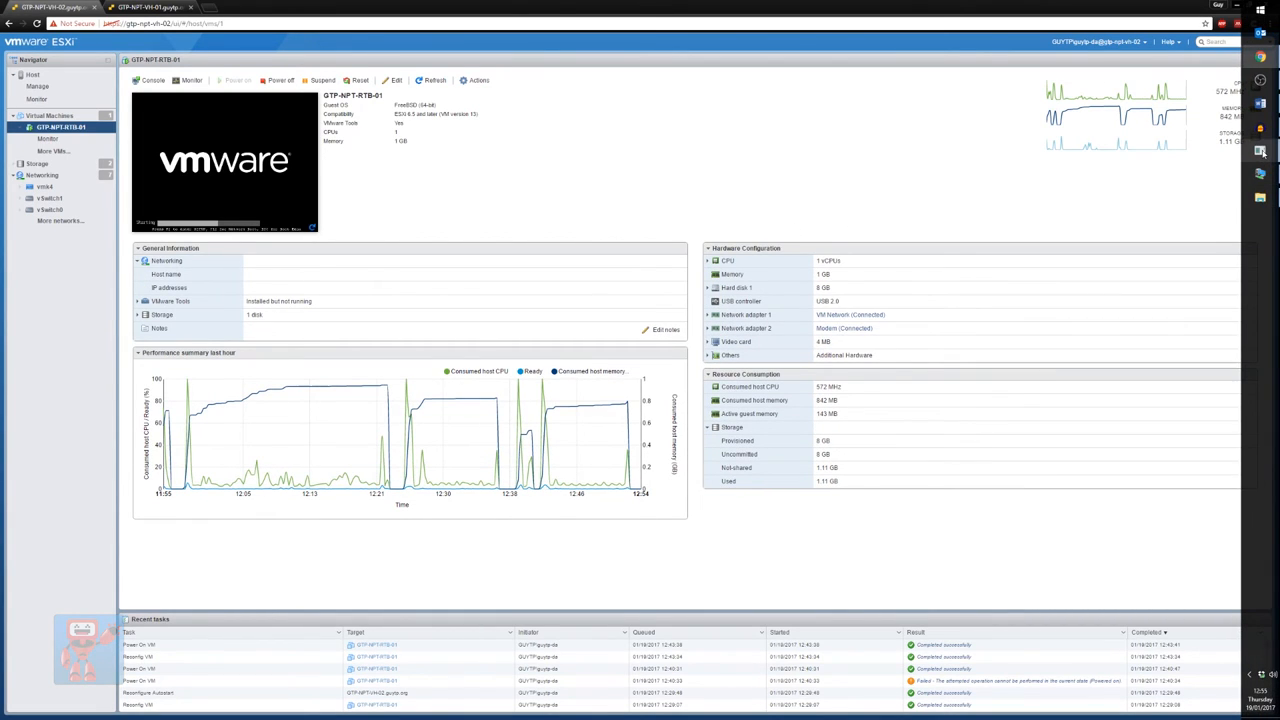
click(1260, 150)
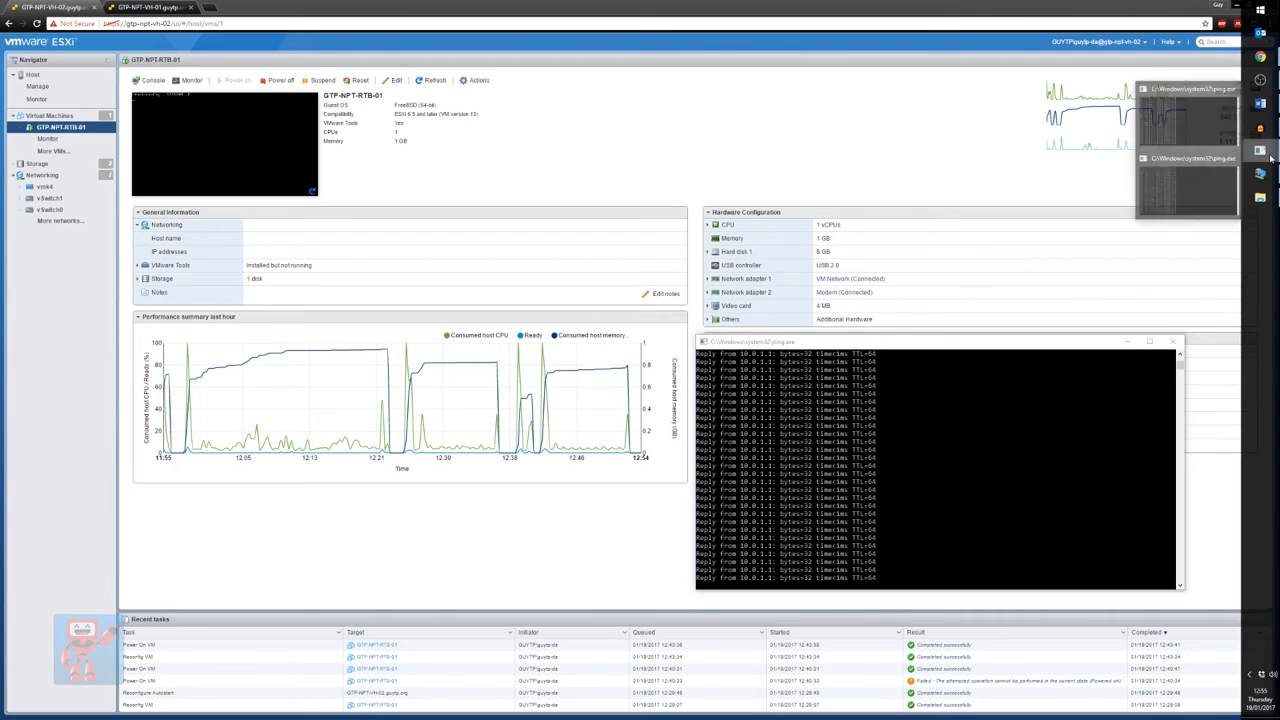
Pause the Hyper-V copy of the router, then close both console windows and the first ping window.
click(1190, 150)
click(241, 389)
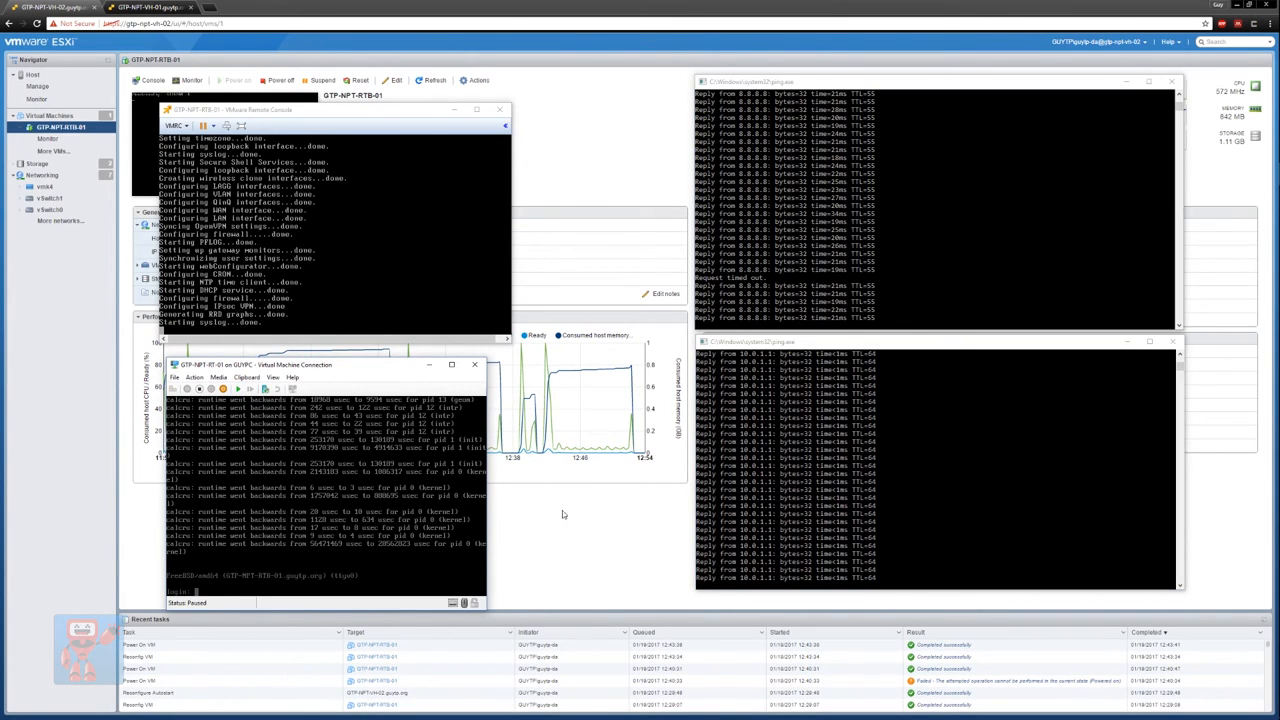
drag(291, 367, 353, 373)
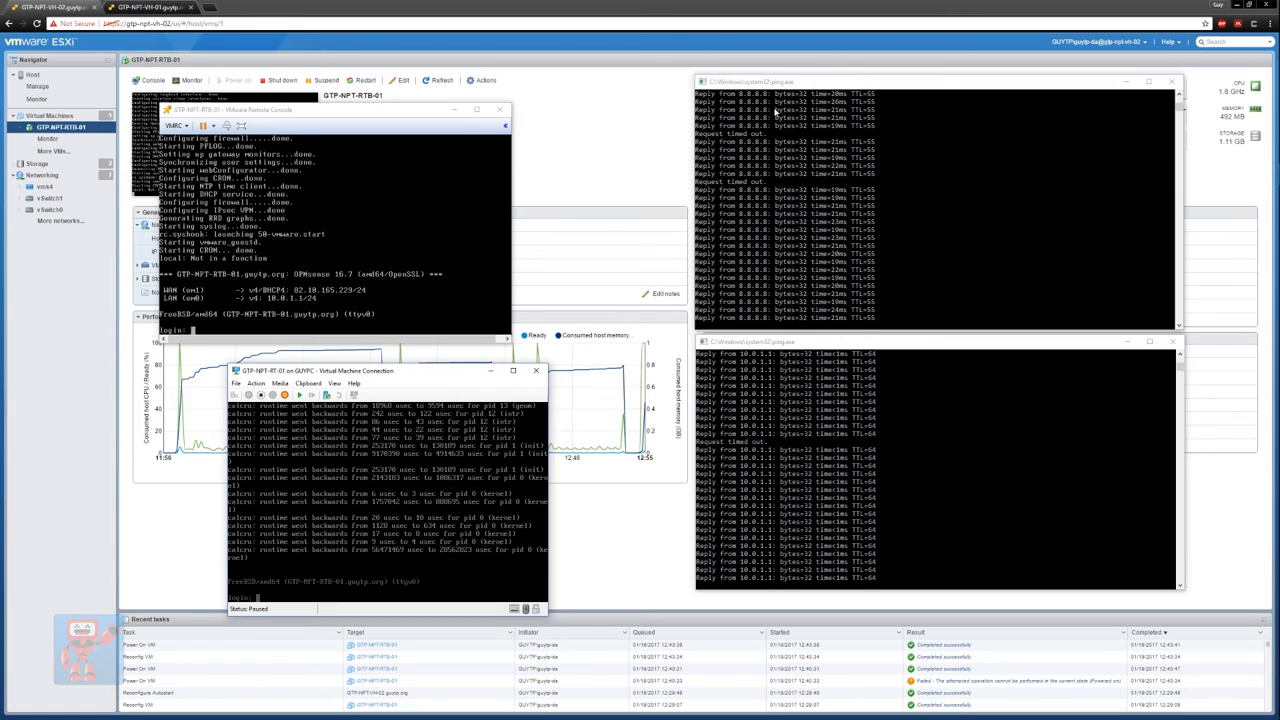
click(545, 345)
click(499, 109)
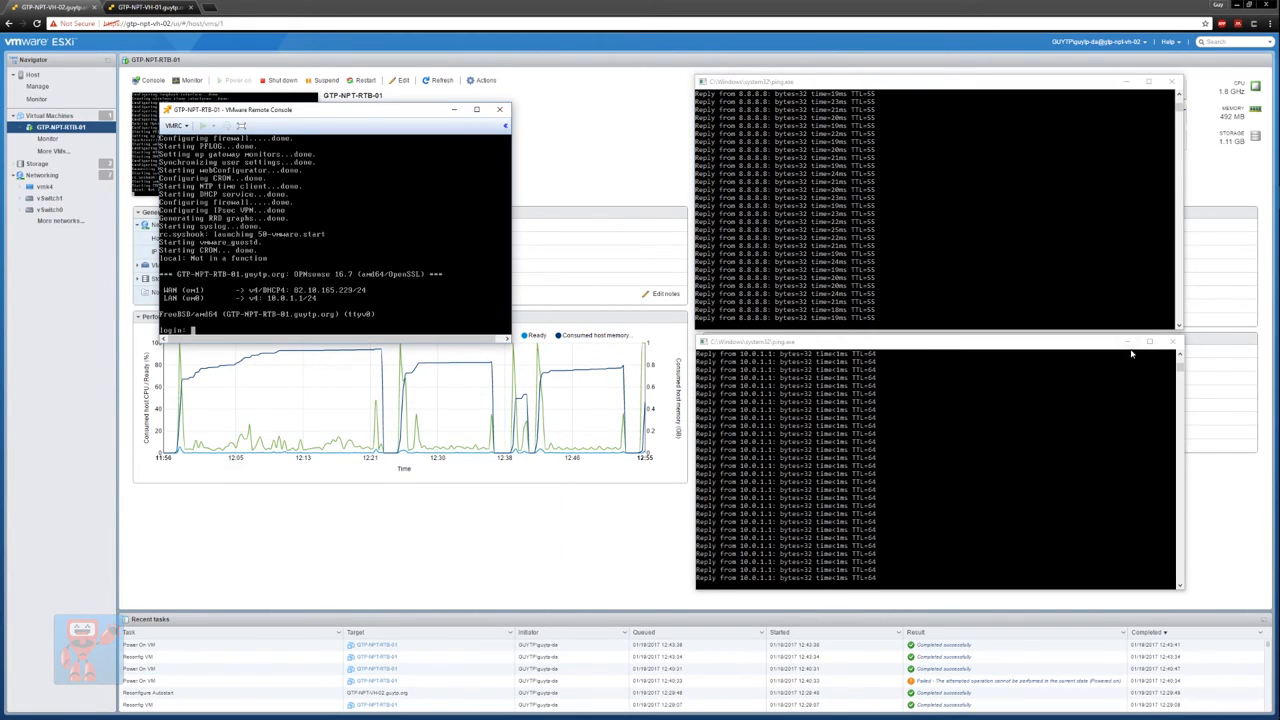
click(1172, 344)
From the Virtual Machines list, raise GTP-NPT-RTB-01's autostart priority so it starts with the host.
click(1172, 81)
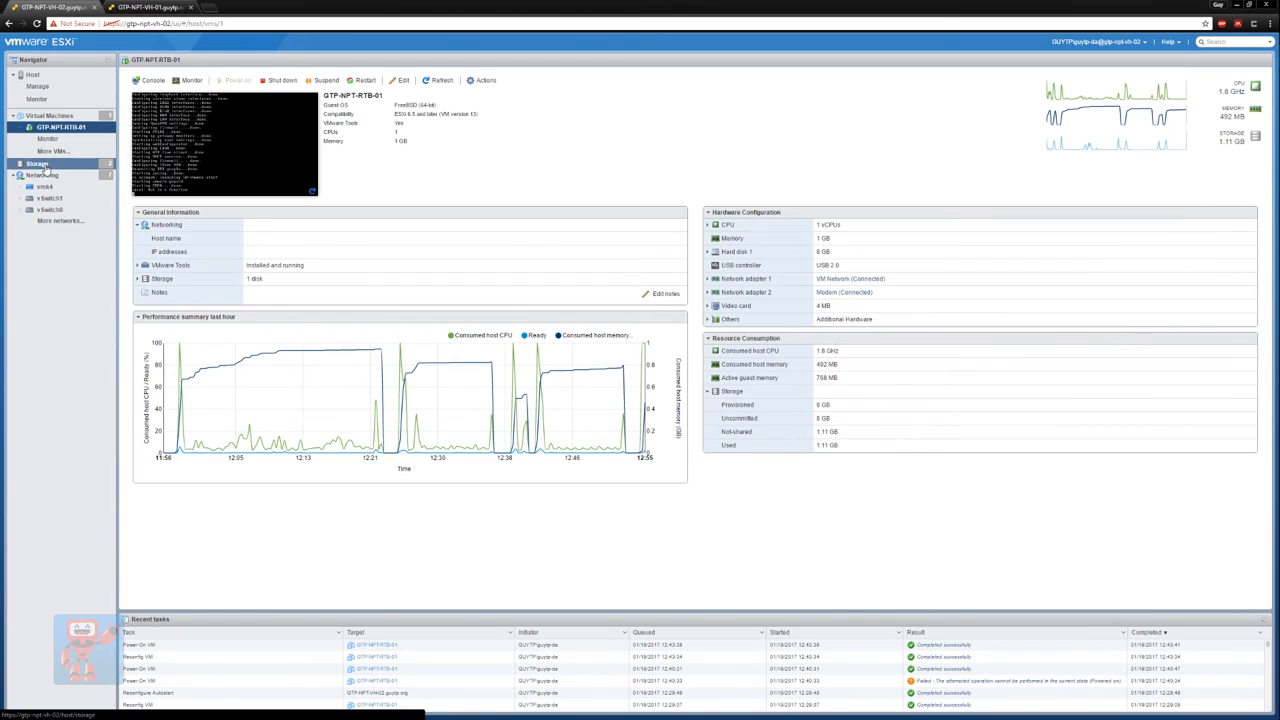
click(60, 116)
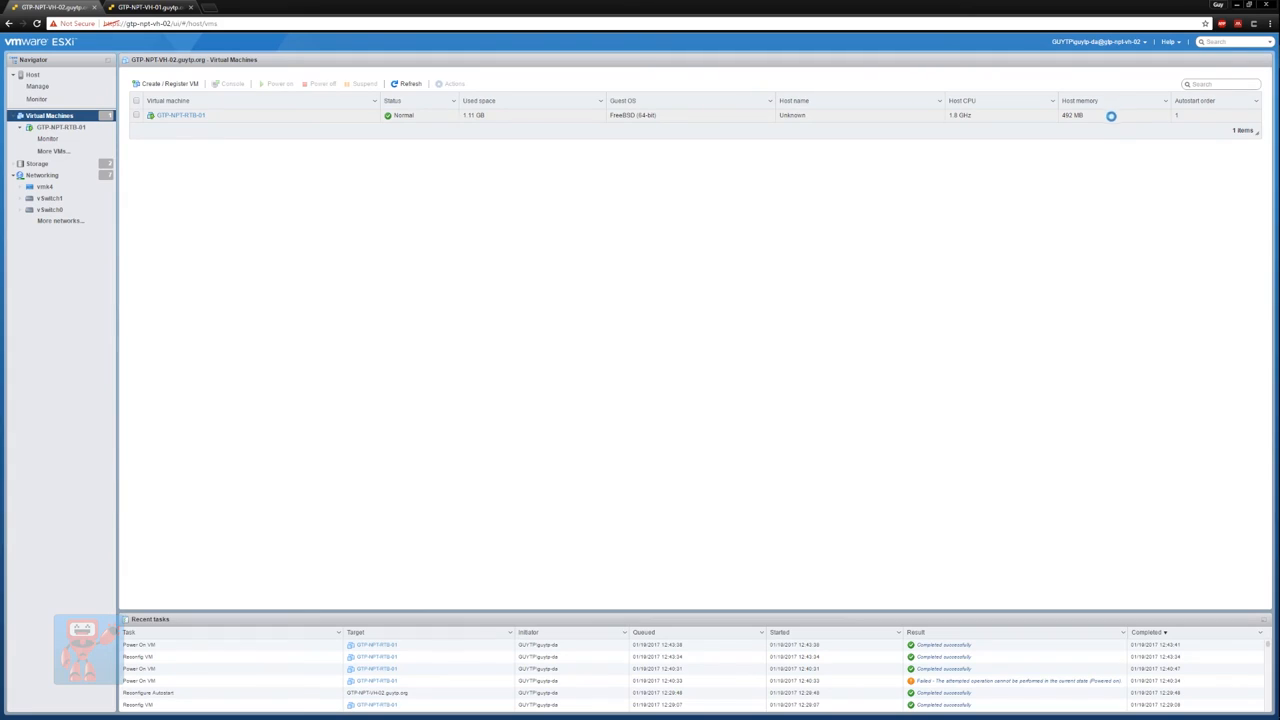
right_click(1113, 117)
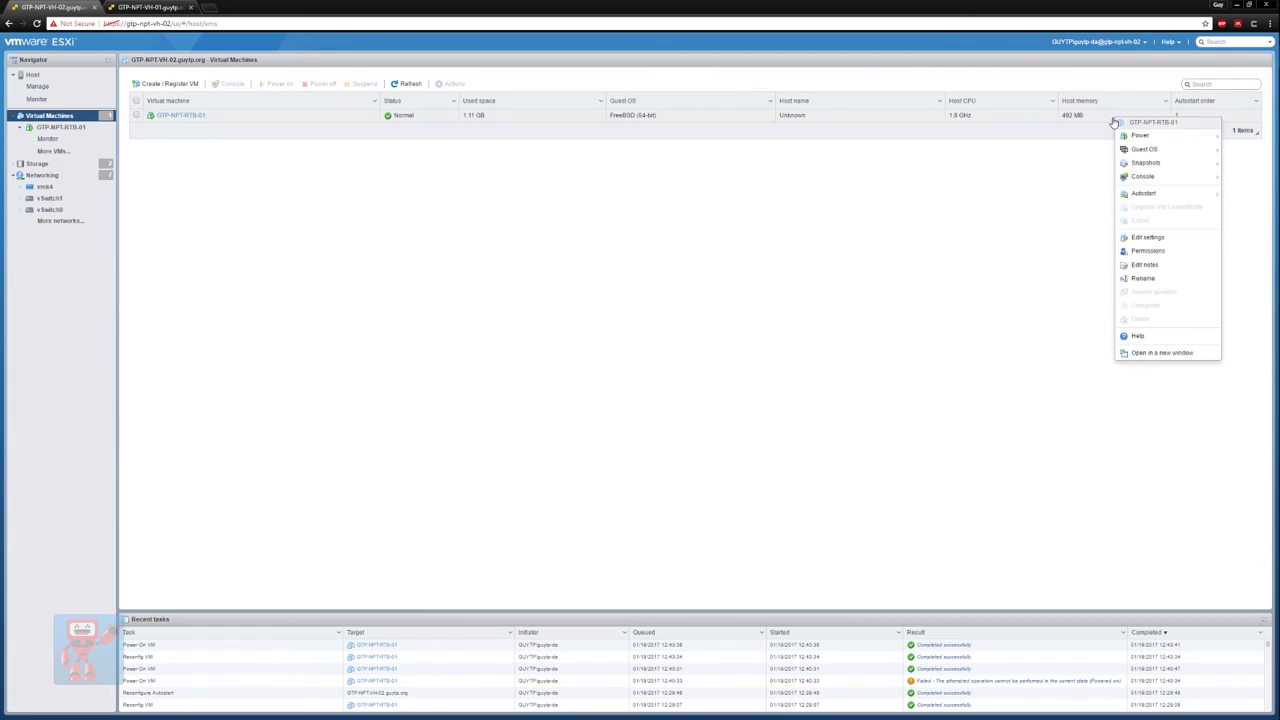
mouse_move(1143, 193)
click(1079, 195)
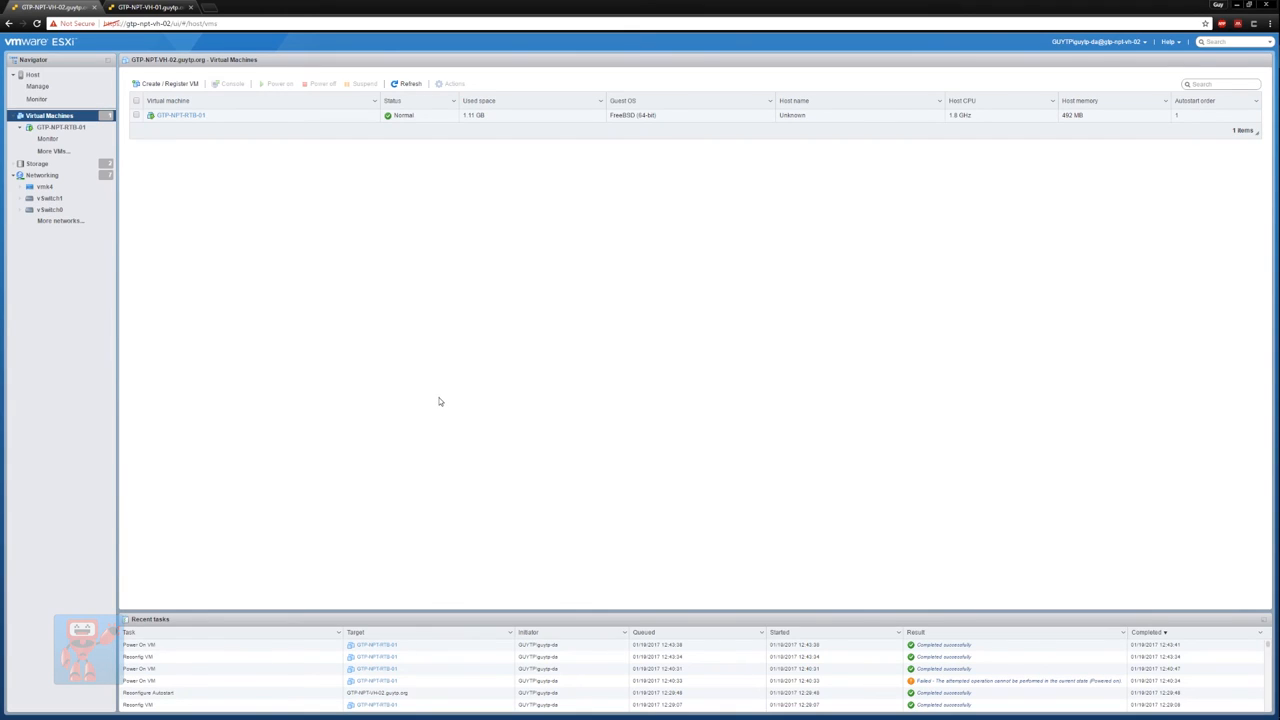
On GTP-NPT-VH-01, browse iSCSI-SharedVMs to confirm the GTP-NPT-RTB-01 folder exists, then return to Datastores.
click(150, 7)
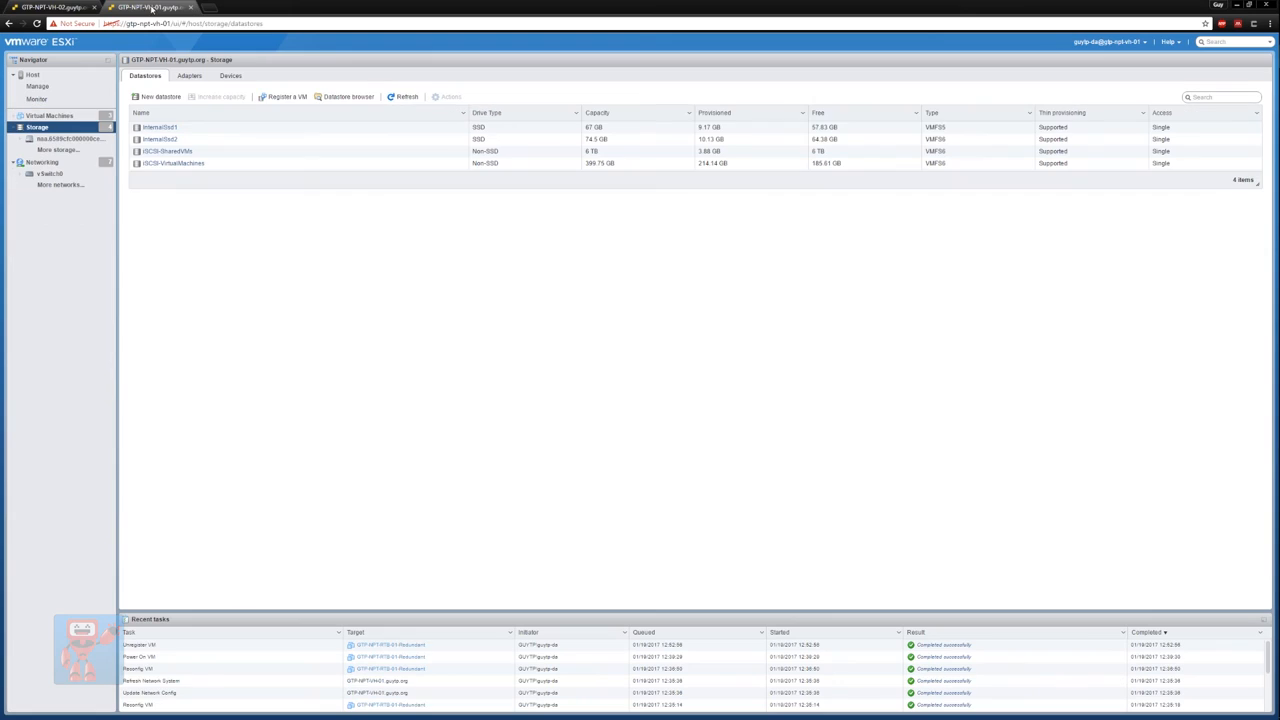
click(231, 76)
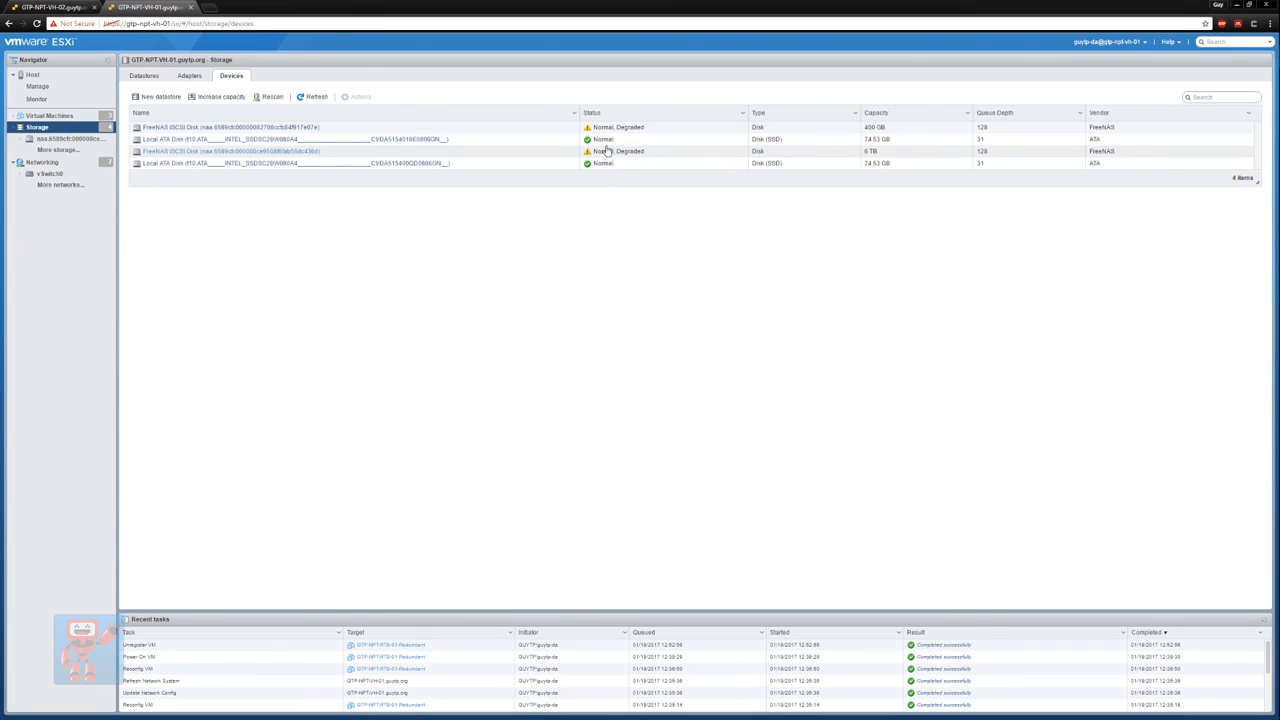
click(144, 76)
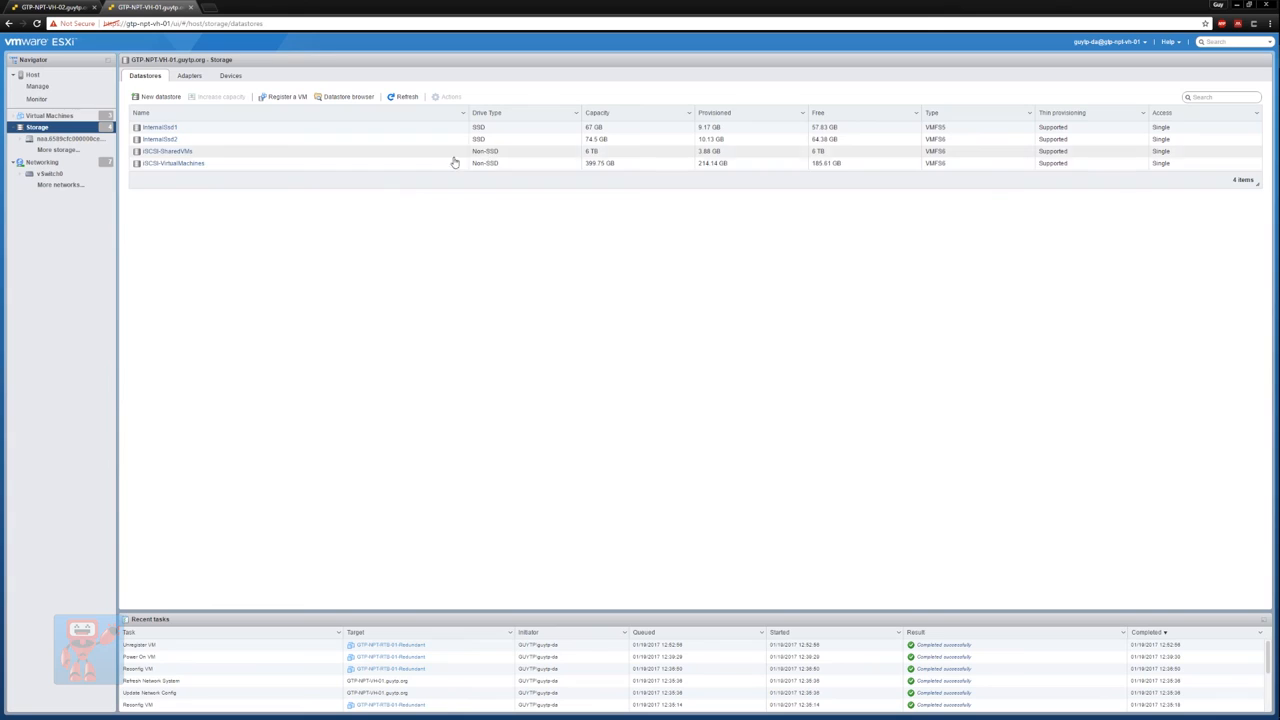
click(345, 97)
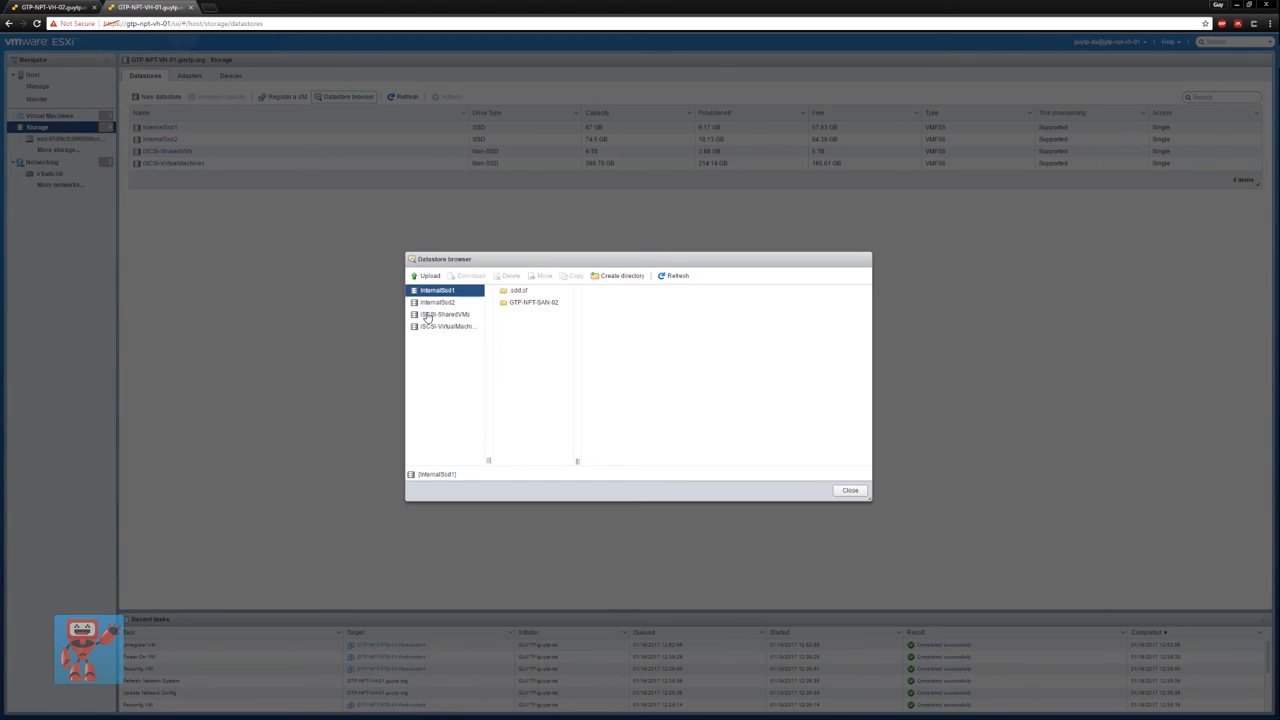
click(428, 317)
click(524, 304)
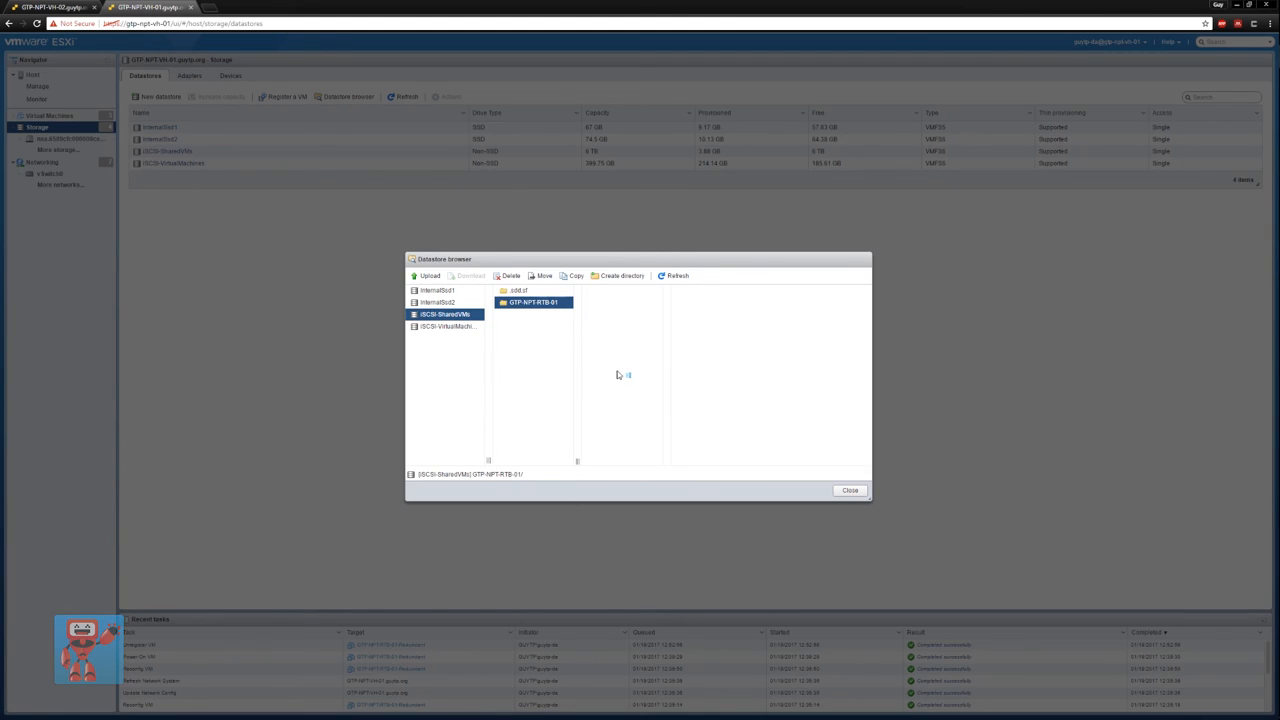
click(849, 490)
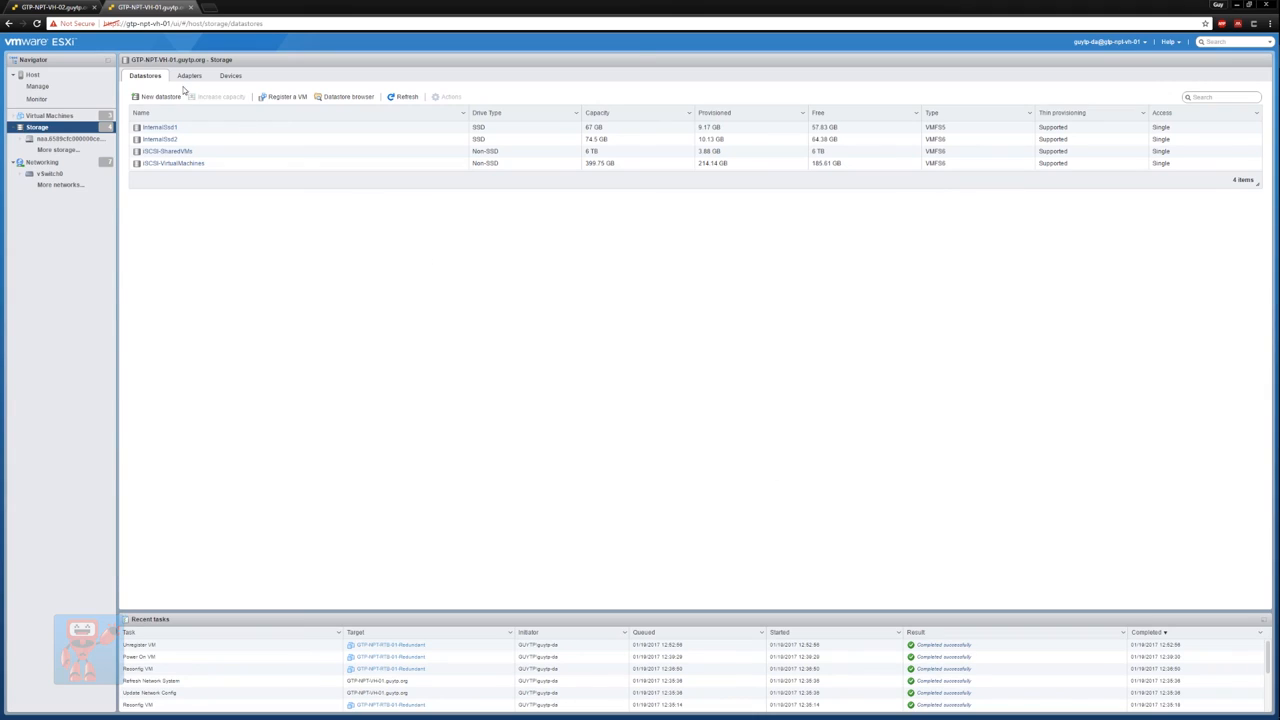